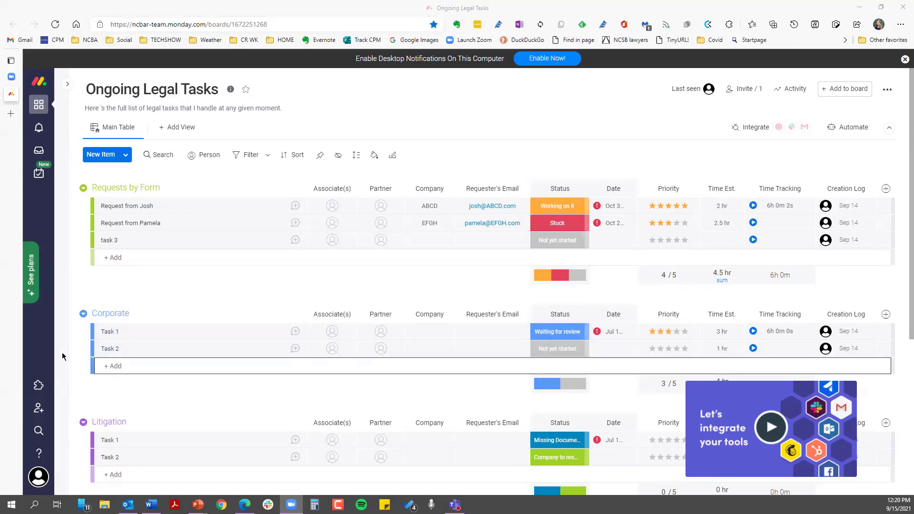
# Go to office.com in the browser and open Planner from the full list of Microsoft 365 apps.
pyautogui.moveTo(62, 355)
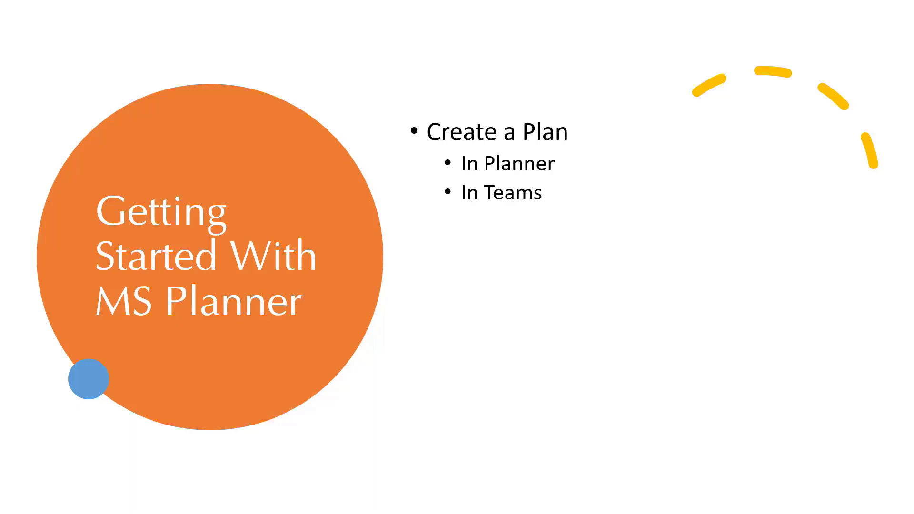
pyautogui.hotkey('alt', 'Tab')
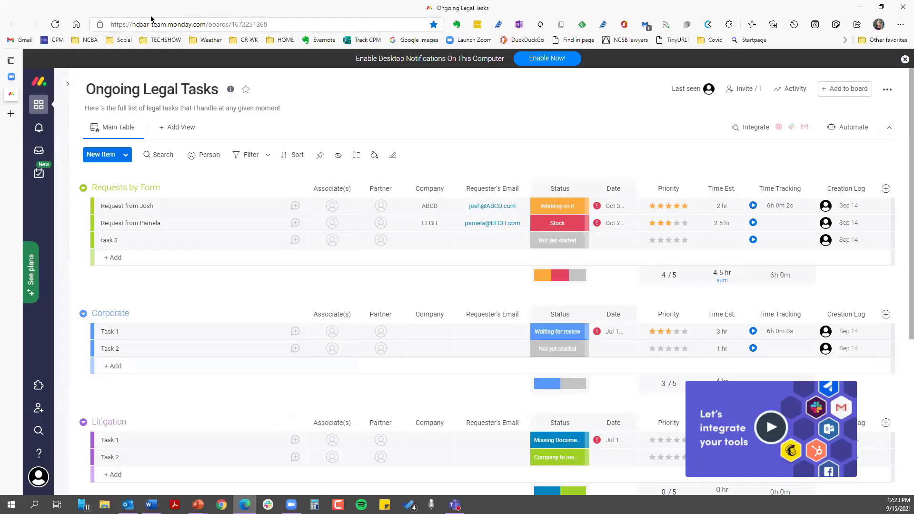
pyautogui.click(134, 24)
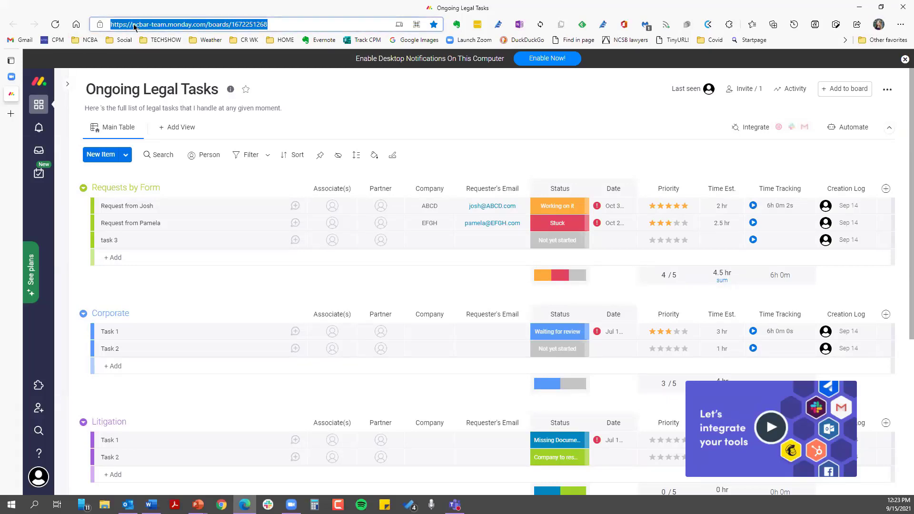
pyautogui.write('off')
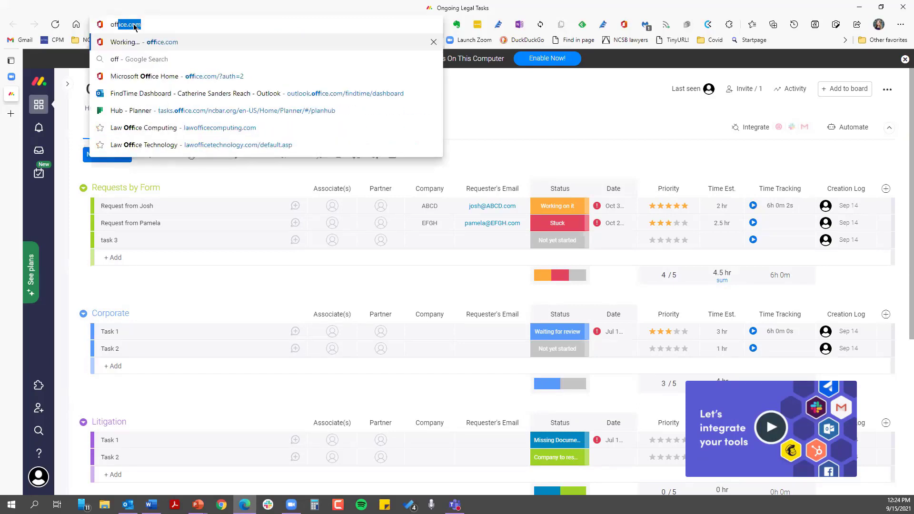
pyautogui.press('Return')
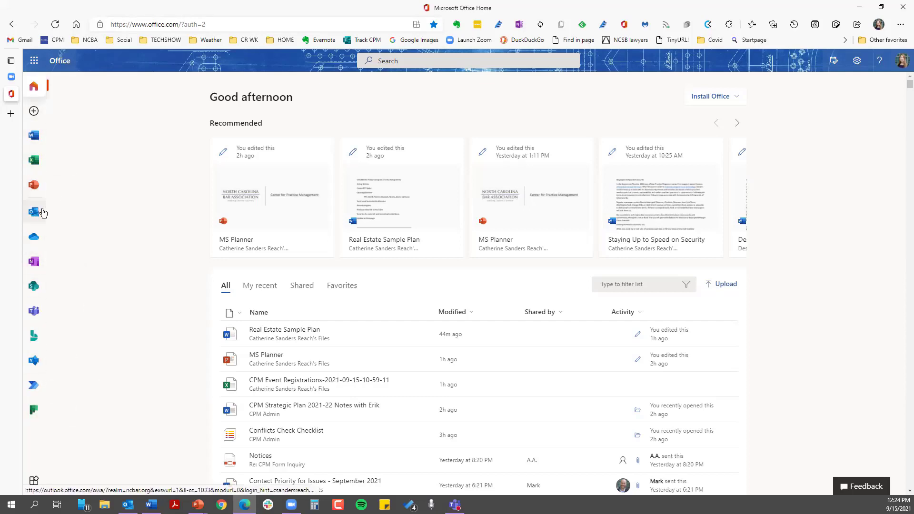
pyautogui.click(33, 482)
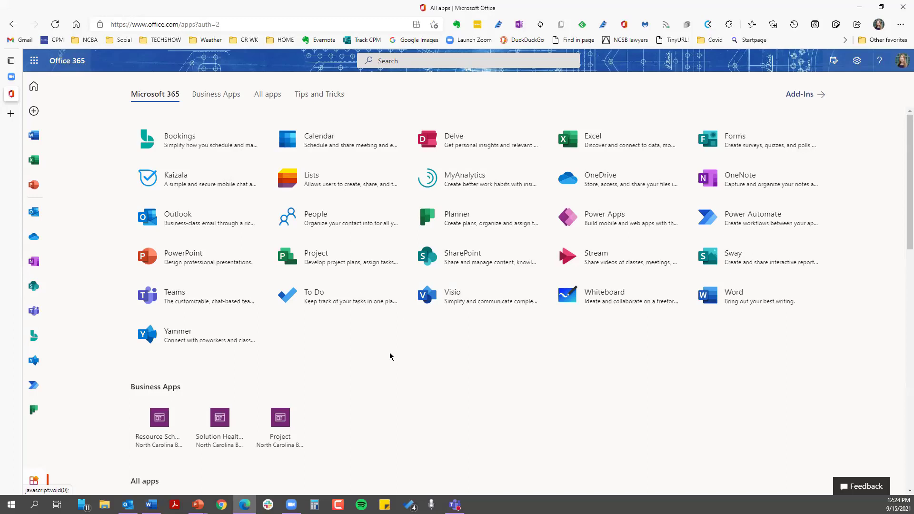
pyautogui.click(470, 218)
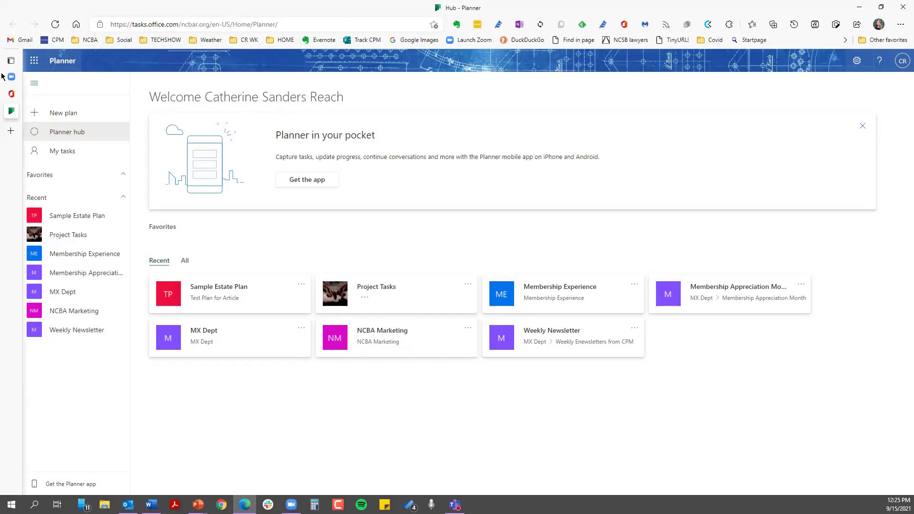
# Start a new plan named "Plan for Webinar" and look at its optional group description setting.
pyautogui.click(56, 113)
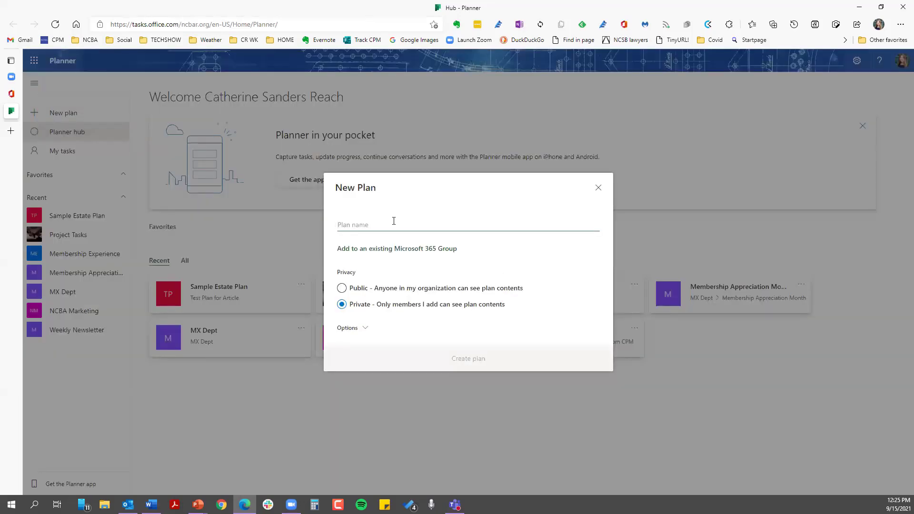
pyautogui.write('Plan for Webinar')
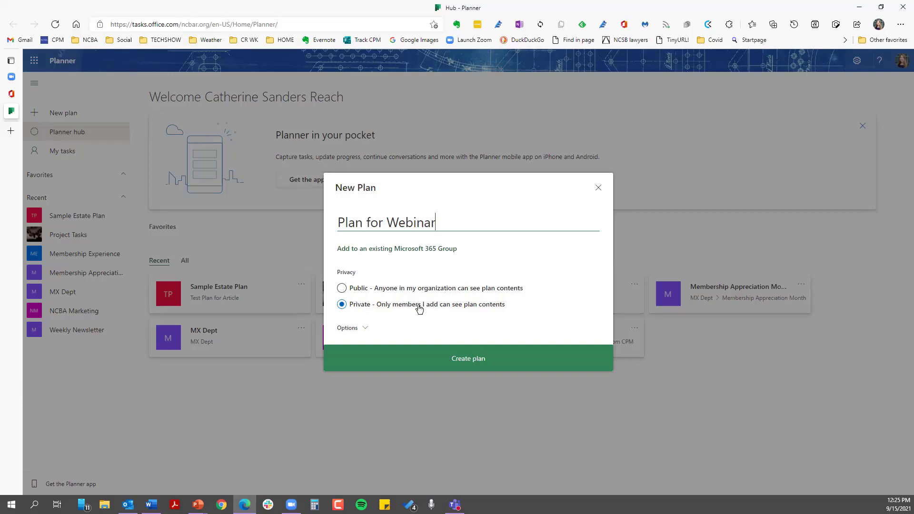
pyautogui.click(358, 333)
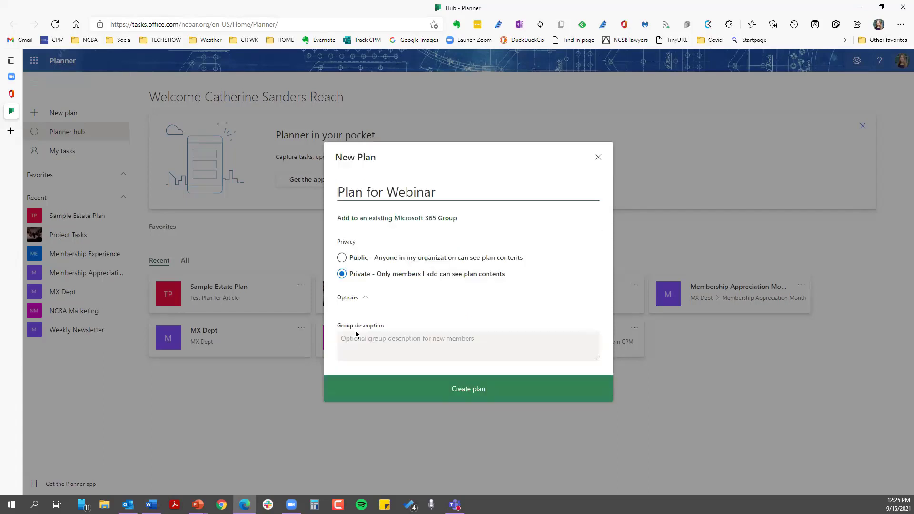
pyautogui.click(358, 341)
pyautogui.click(358, 301)
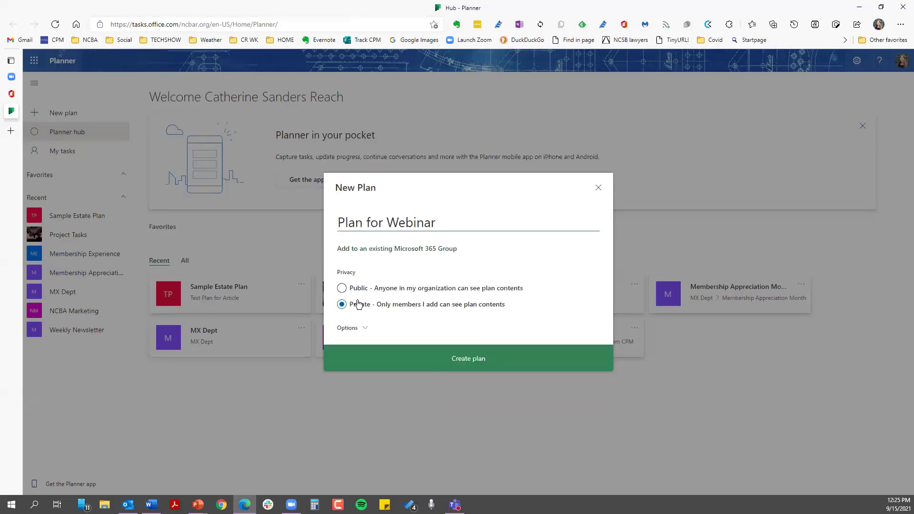
# Add the plan to the existing Microsoft 365 group "NCBF Project Plan in Teams" and create it.
pyautogui.click(382, 252)
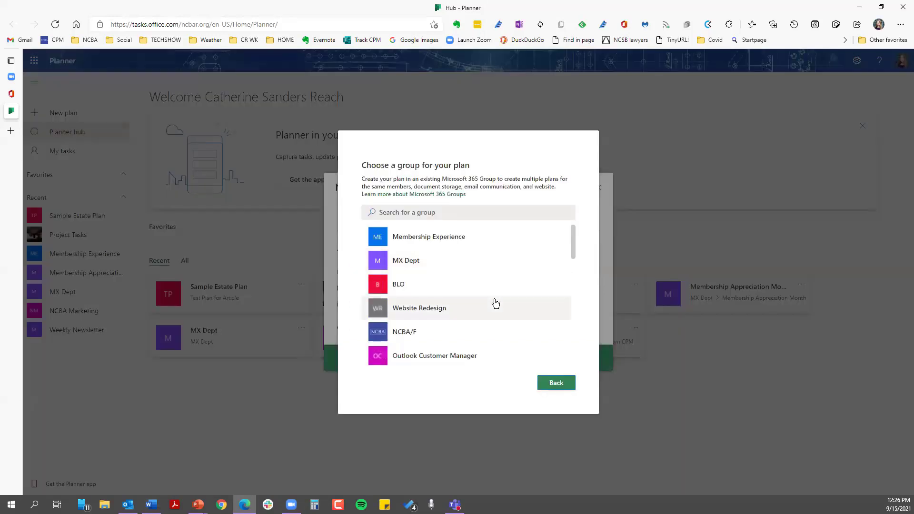
pyautogui.scroll(-1, 495, 304)
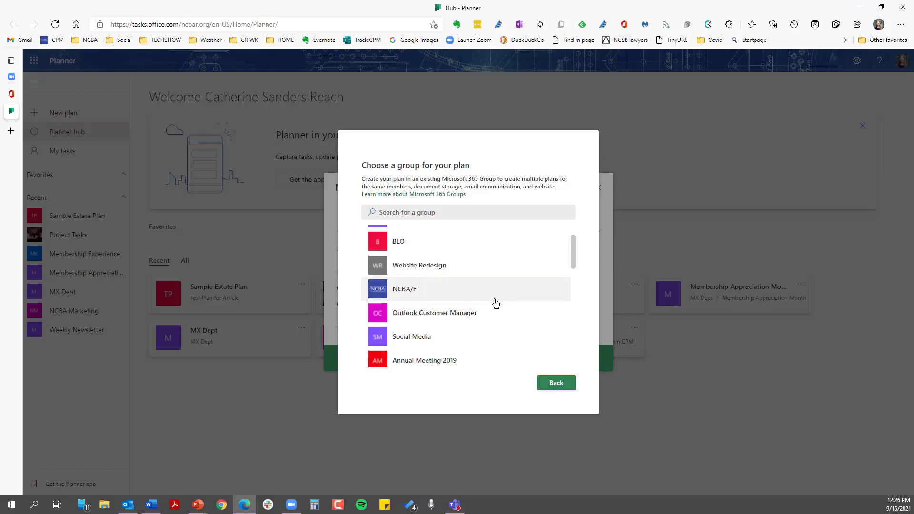
pyautogui.scroll(-1, 495, 303)
pyautogui.scroll(1, 496, 303)
pyautogui.click(448, 212)
pyautogui.write('ncbf')
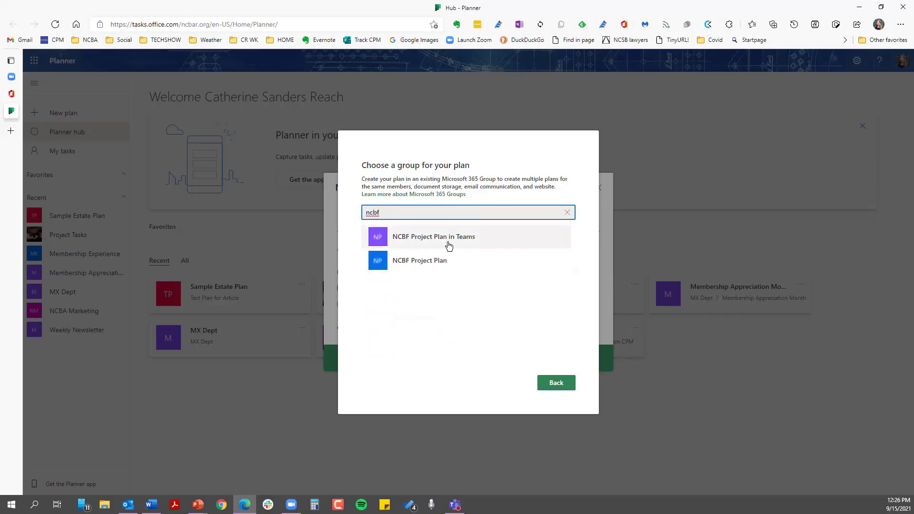
pyautogui.click(448, 241)
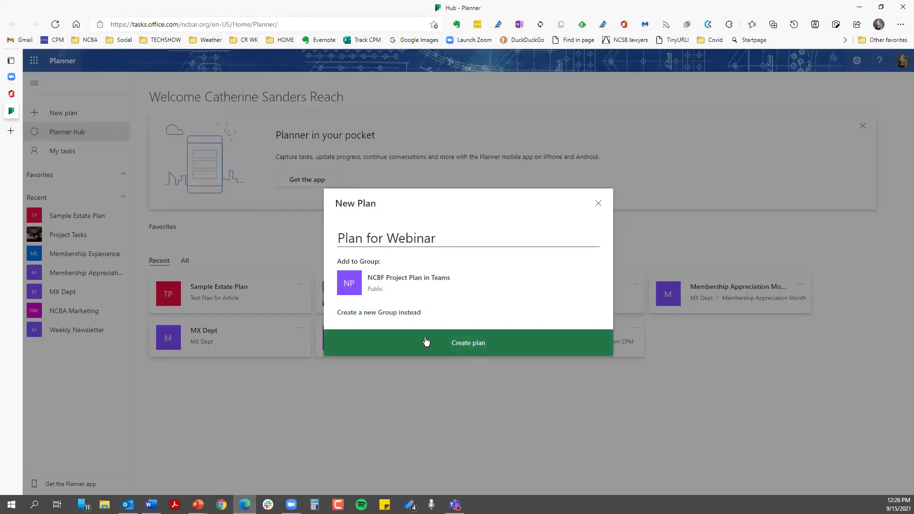
pyautogui.click(471, 351)
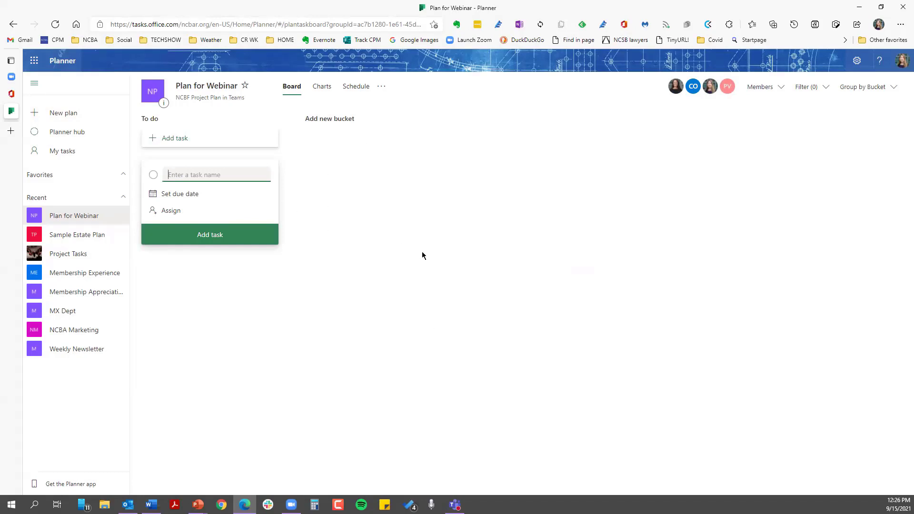
# Collapse the navigation pane and add a bucket named "Doing" beside the To do bucket.
pyautogui.click(34, 87)
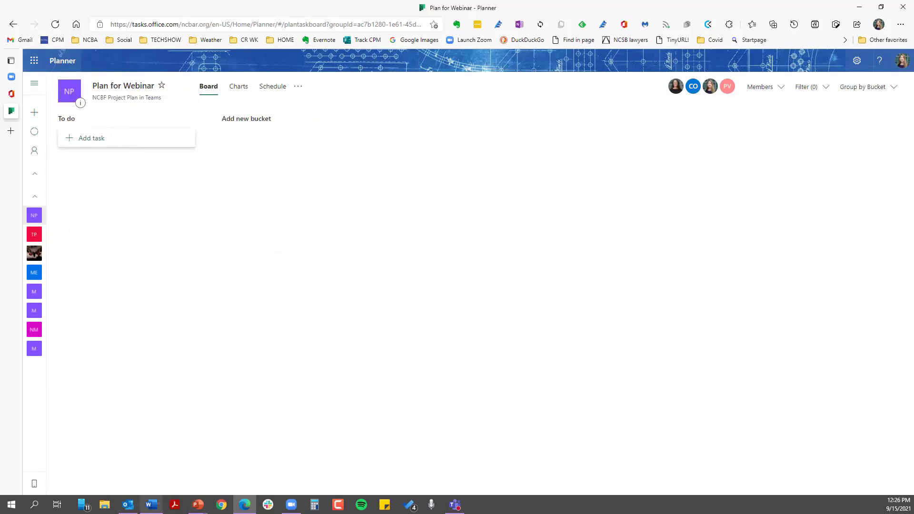
pyautogui.click(152, 505)
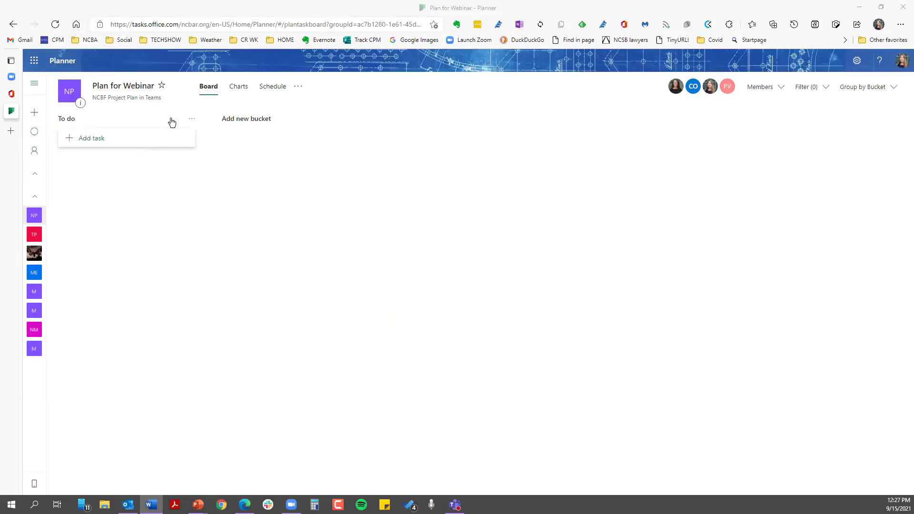
pyautogui.click(232, 119)
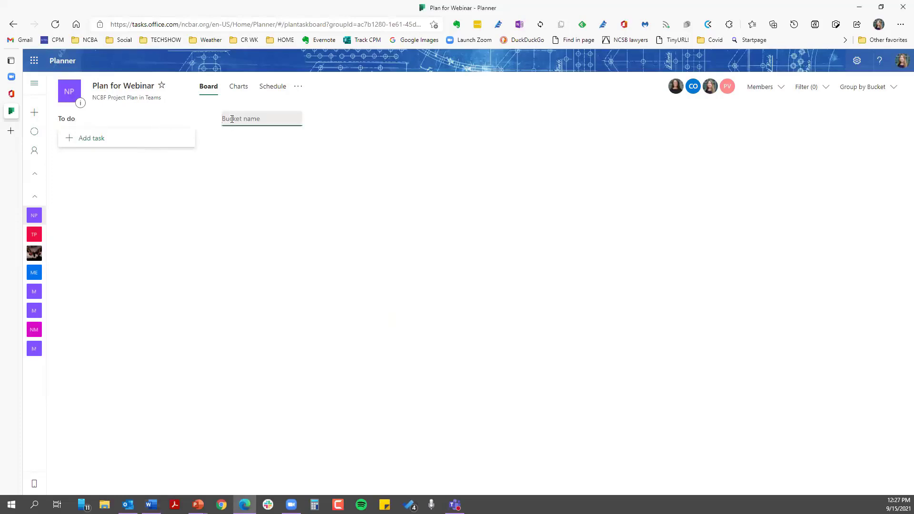
pyautogui.write('Doing')
pyautogui.press('BackSpace')
pyautogui.press('BackSpace')
pyautogui.write('oing')
pyautogui.press('Return')
# Add another bucket named "Done" after the Doing bucket.
pyautogui.click(390, 118)
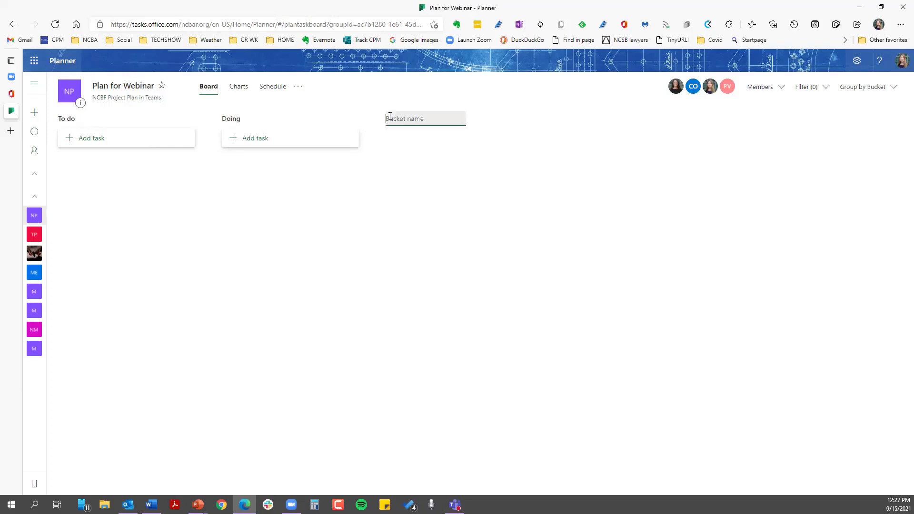
pyautogui.write('Done')
pyautogui.press('BackSpace')
pyautogui.press('BackSpace')
pyautogui.write('one')
# Add the tasks "Set Up Demos" and "Create PPT Slides" to the To do bucket.
pyautogui.click(154, 139)
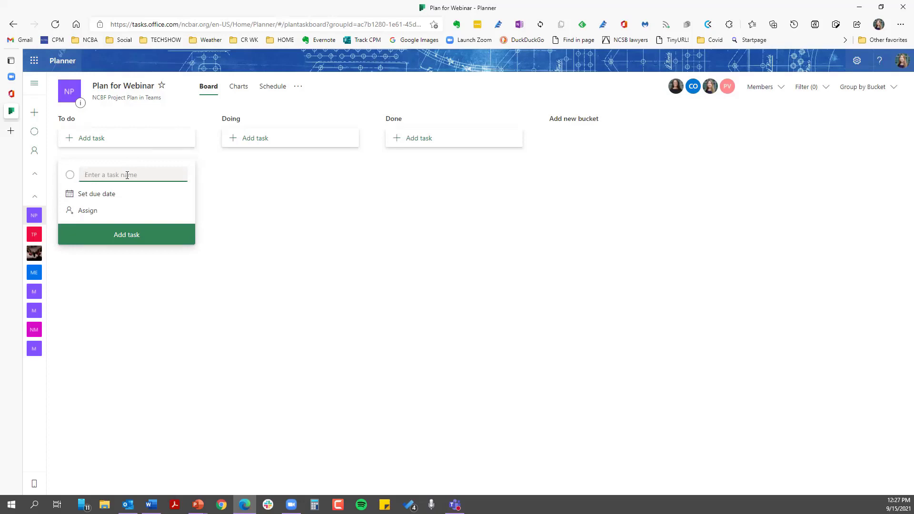
pyautogui.write('Set Up Demos')
pyautogui.press('Return')
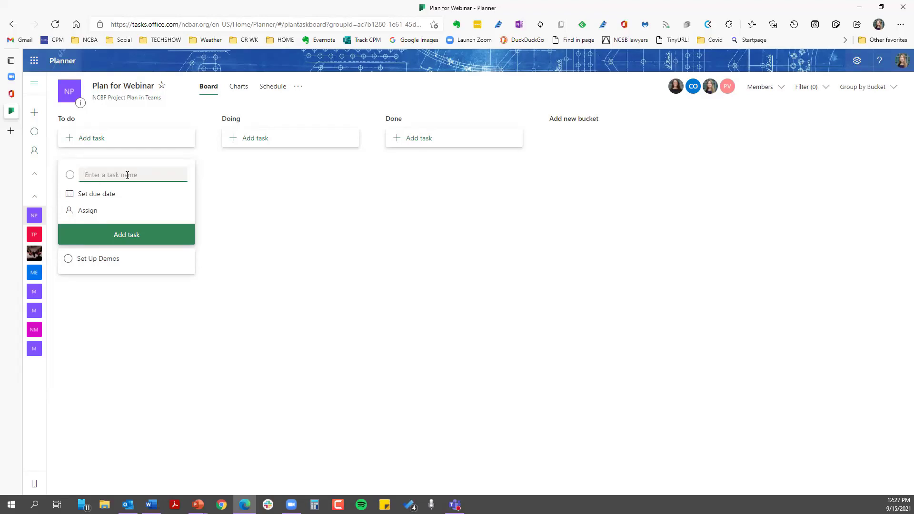
pyautogui.write('Cr')
pyautogui.write('e PPT Slides')
pyautogui.press('Return')
# Add the tasks "Open Applications" and "Send email reminder to attendees" to the To do bucket.
pyautogui.write('Op')
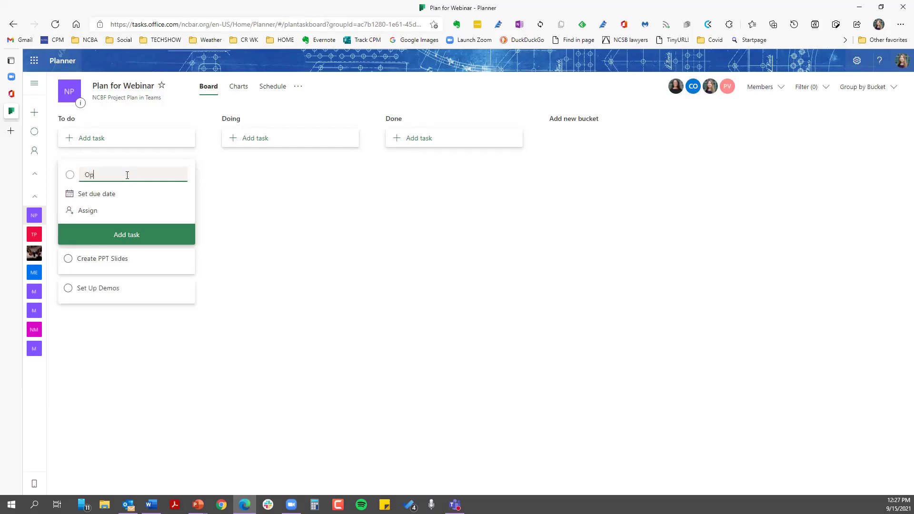
pyautogui.write('en Applications')
pyautogui.press('Return')
pyautogui.write('Send email re')
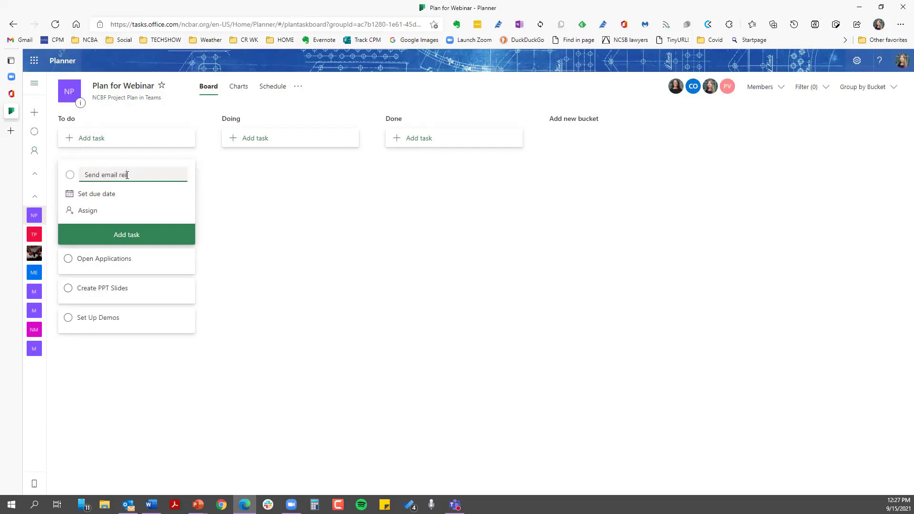
pyautogui.write('minder to attendees')
pyautogui.press('Return')
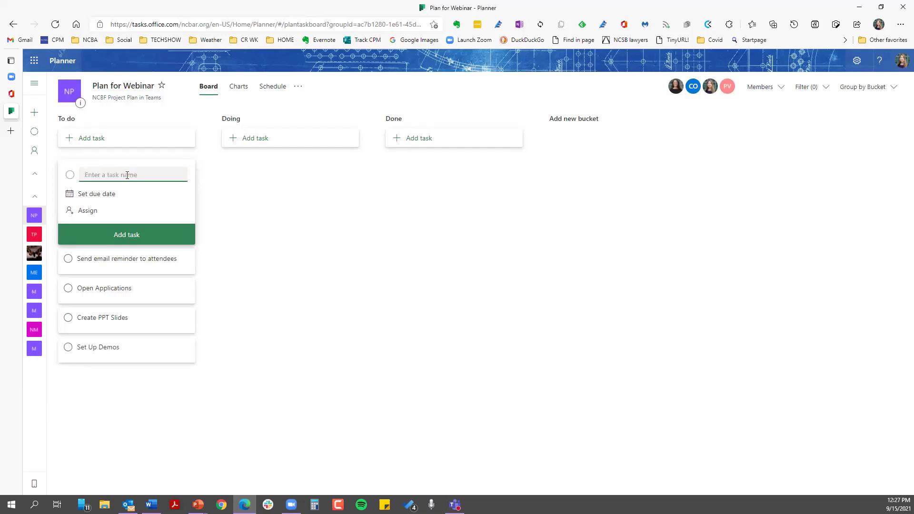
# Add the tasks "Set up screens", "Record program" and "Produce video file to YouTube" to the To do bucket.
pyautogui.write('Set up screens')
pyautogui.press('Return')
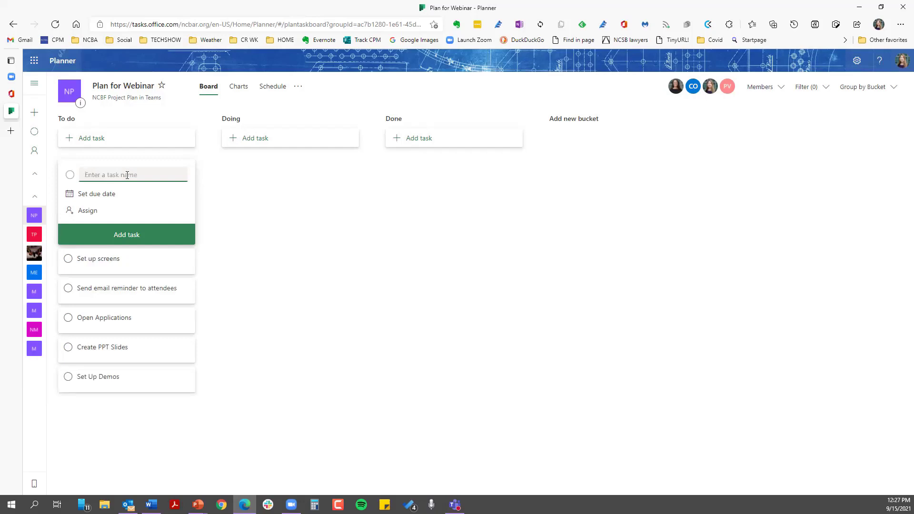
pyautogui.write('Record program')
pyautogui.press('Return')
pyautogui.write('P')
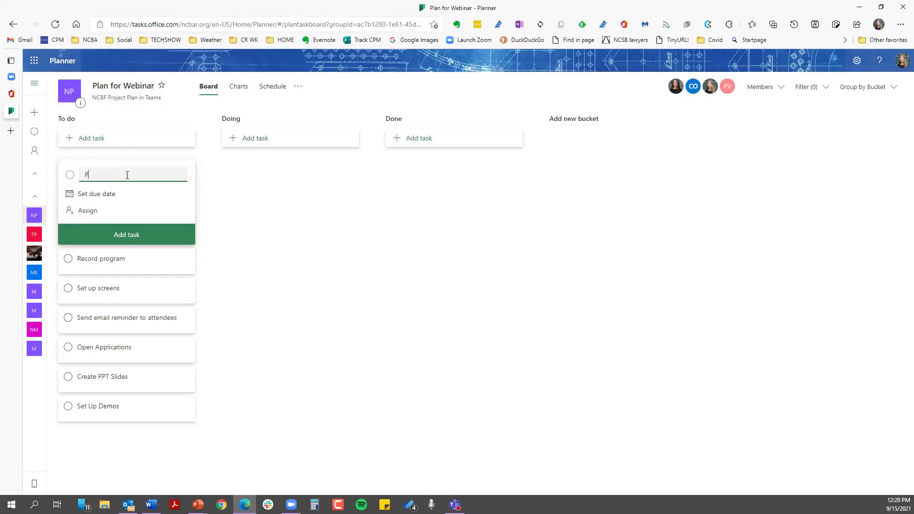
pyautogui.write('roduce video file to YouTube')
pyautogui.press('Return')
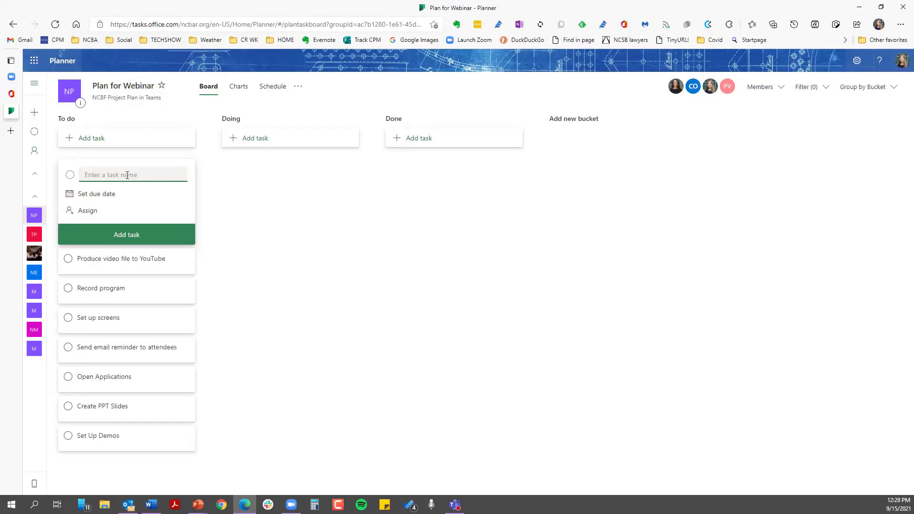
pyautogui.click(236, 247)
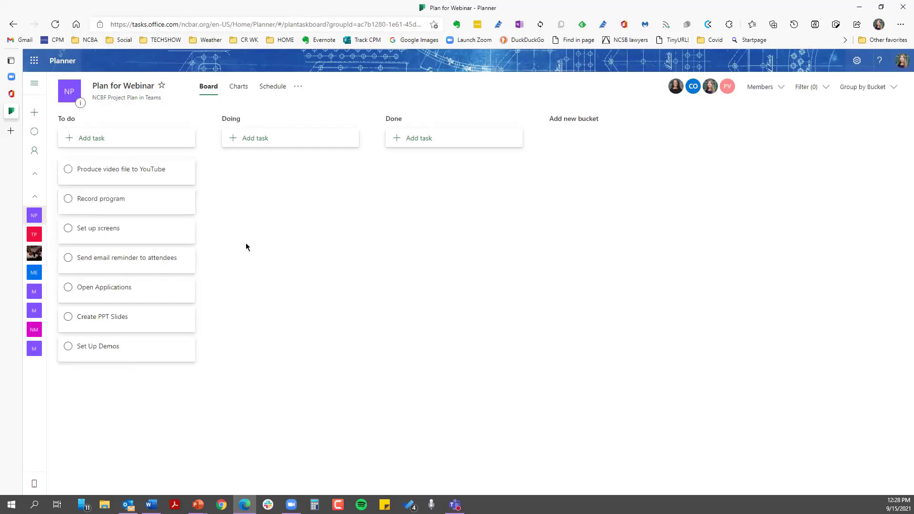
# Open the "Produce video file to YouTube" task and assign it to yourself and the first remaining unassigned member.
pyautogui.click(112, 181)
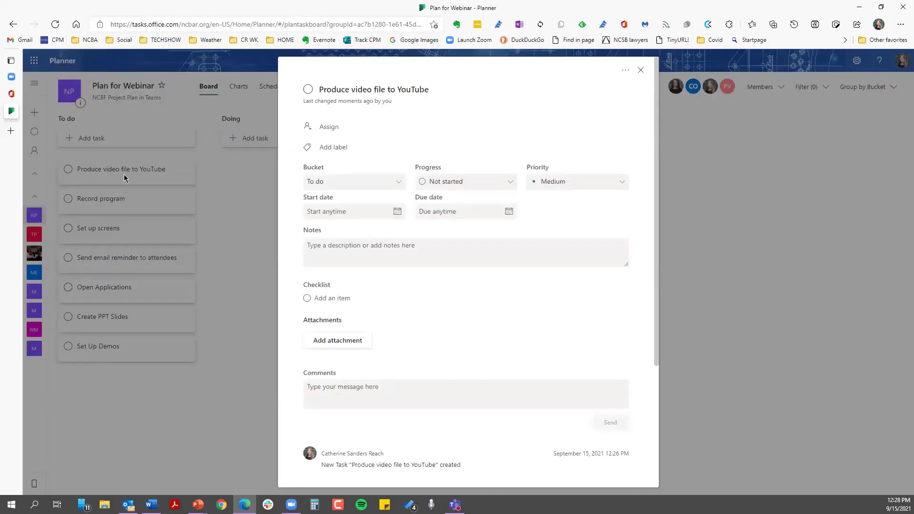
pyautogui.click(325, 132)
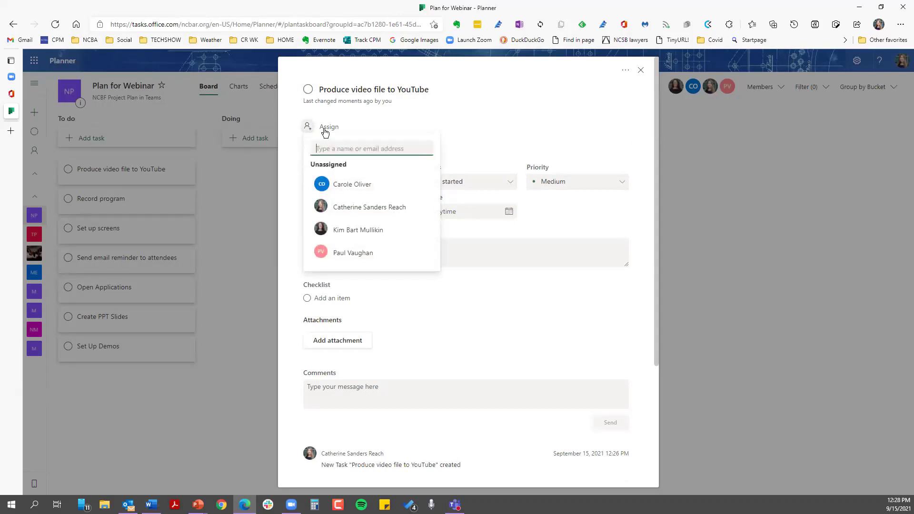
pyautogui.click(357, 212)
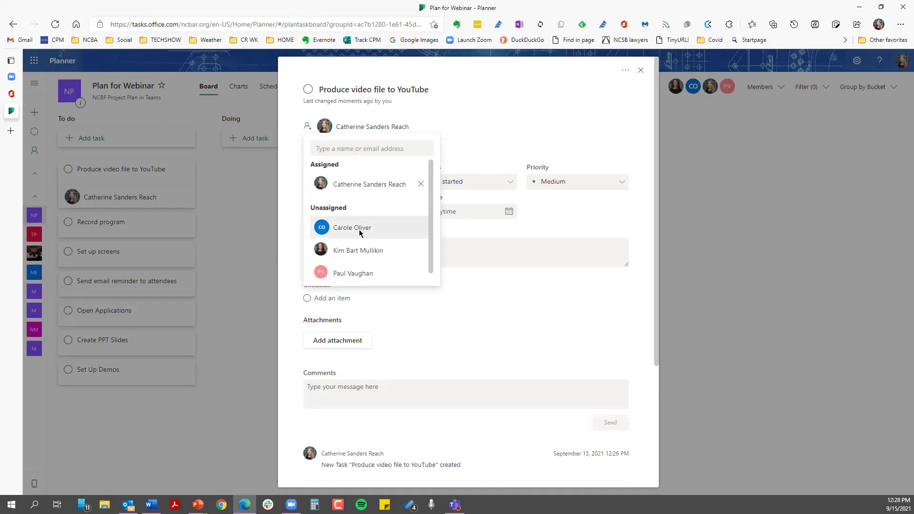
pyautogui.click(358, 229)
pyautogui.click(464, 127)
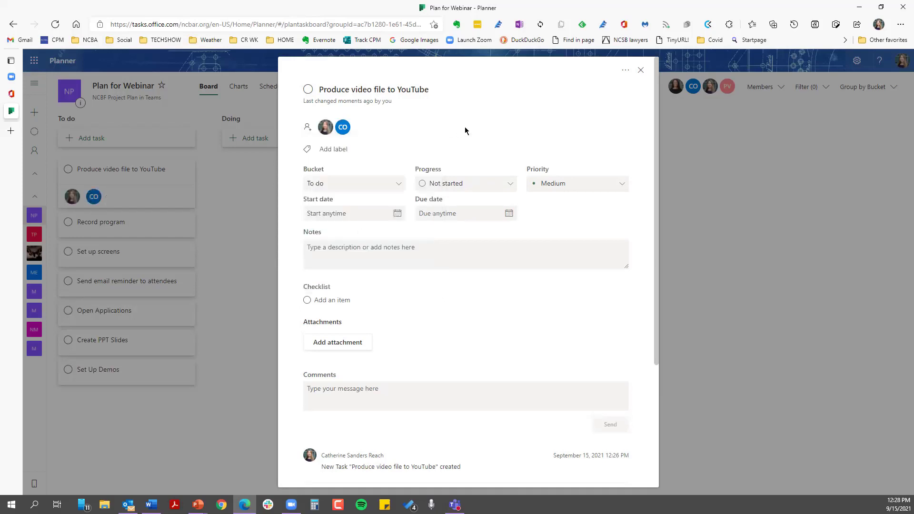
# Rename the pink label to "LO solo" in the label list of the "Produce video file to YouTube" task.
pyautogui.click(342, 155)
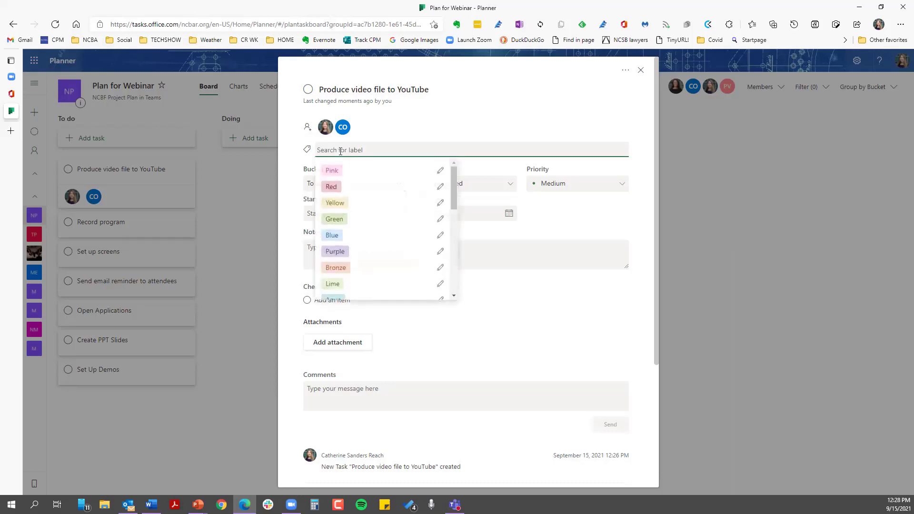
pyautogui.scroll(-2, 361, 215)
pyautogui.scroll(-5, 361, 215)
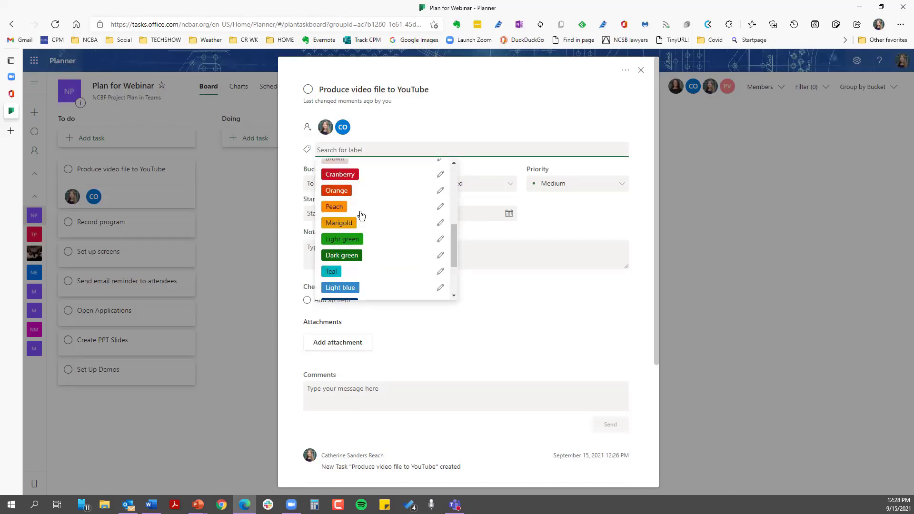
pyautogui.scroll(7, 361, 217)
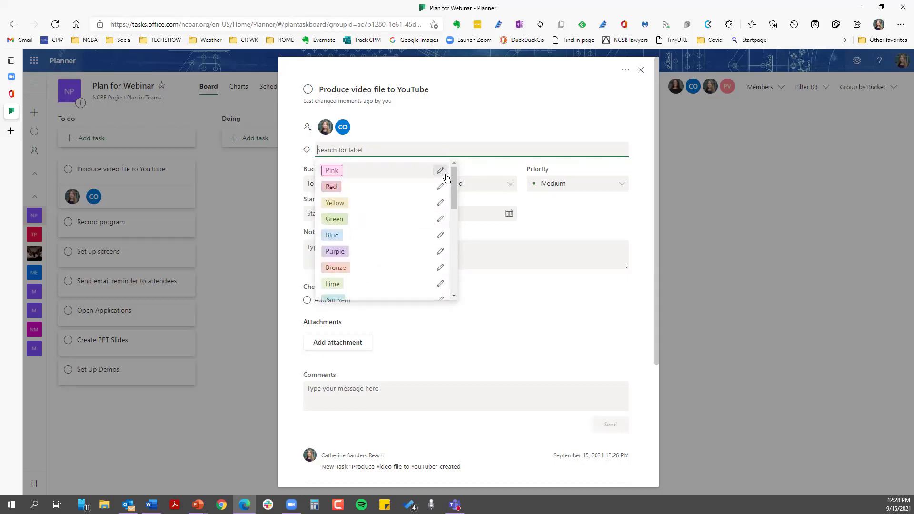
pyautogui.click(439, 173)
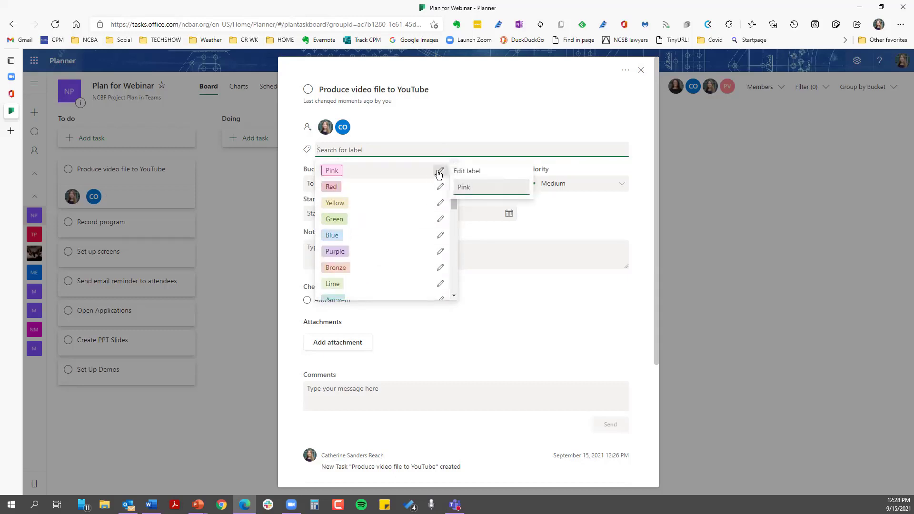
pyautogui.press('BackSpace')
pyautogui.press('BackSpace')
pyautogui.press('BackSpace')
pyautogui.press('BackSpace')
pyautogui.write('LO solo')
pyautogui.press('Return')
# Rename the red label to "LO Sponsored" and apply the "LO solo" label to the task.
pyautogui.click(441, 187)
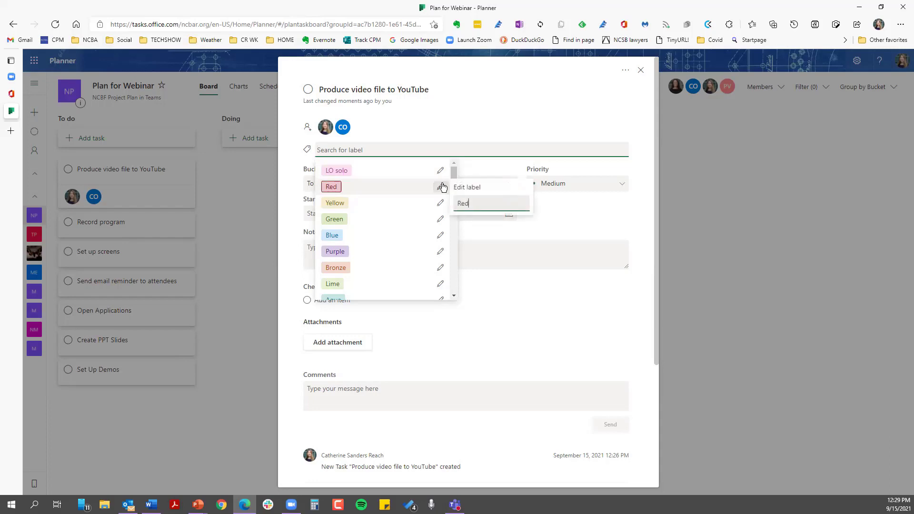
pyautogui.press('BackSpace')
pyautogui.press('BackSpace')
pyautogui.press('BackSpace')
pyautogui.write('LO ')
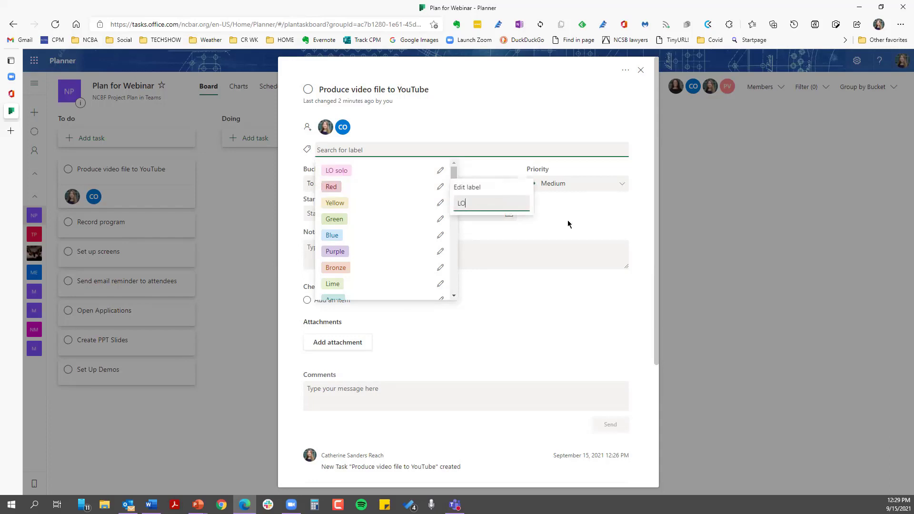
pyautogui.write('Sponsored')
pyautogui.press('Return')
pyautogui.click(343, 172)
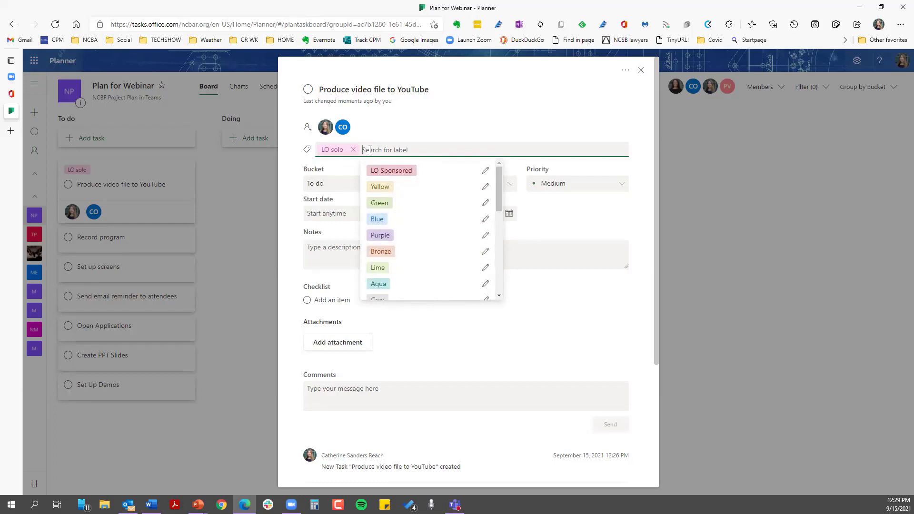
# Examine the available Bucket, Progress and Priority options of the task.
pyautogui.click(324, 187)
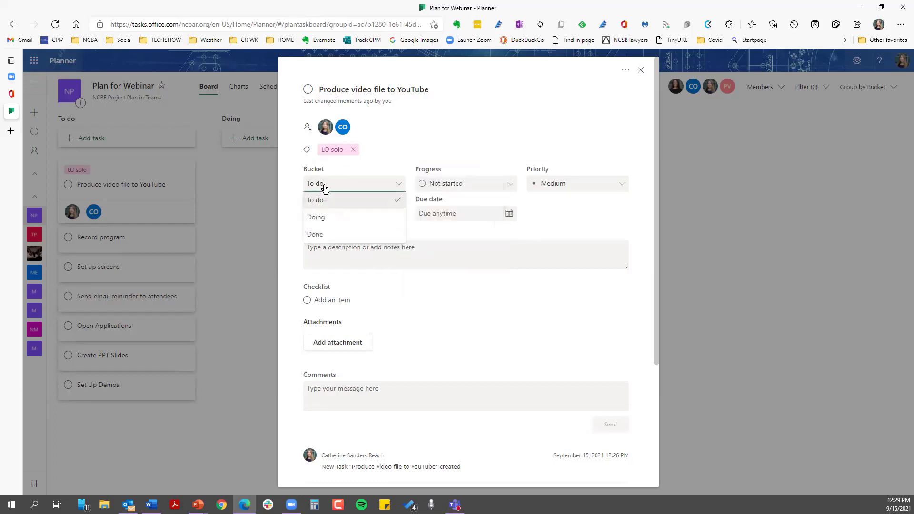
pyautogui.click(324, 187)
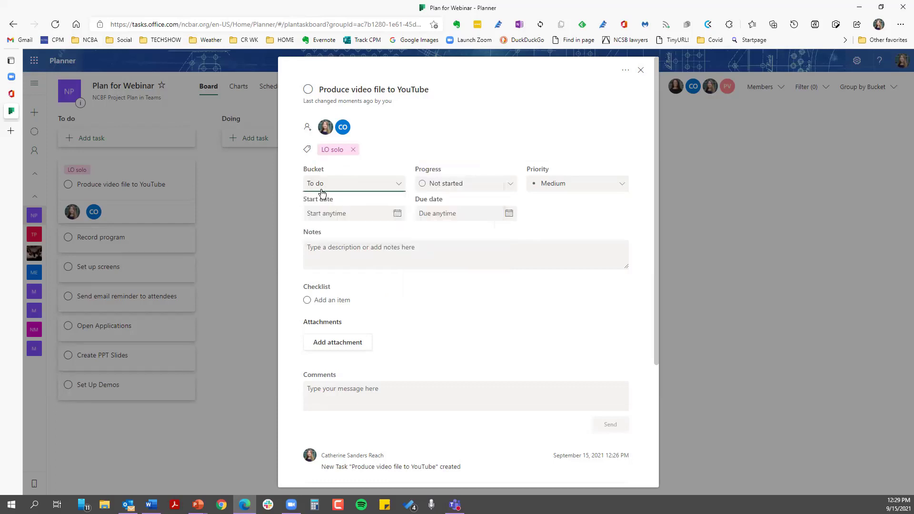
pyautogui.click(443, 188)
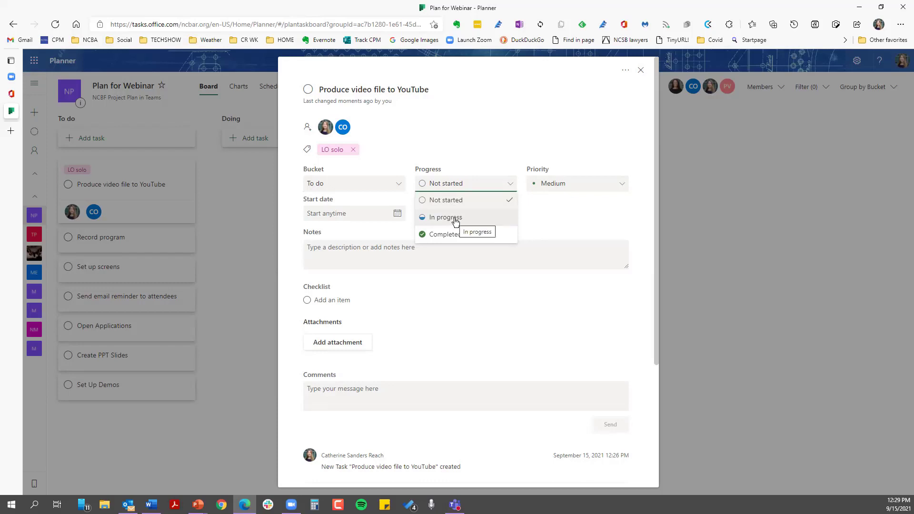
pyautogui.click(461, 188)
pyautogui.click(551, 183)
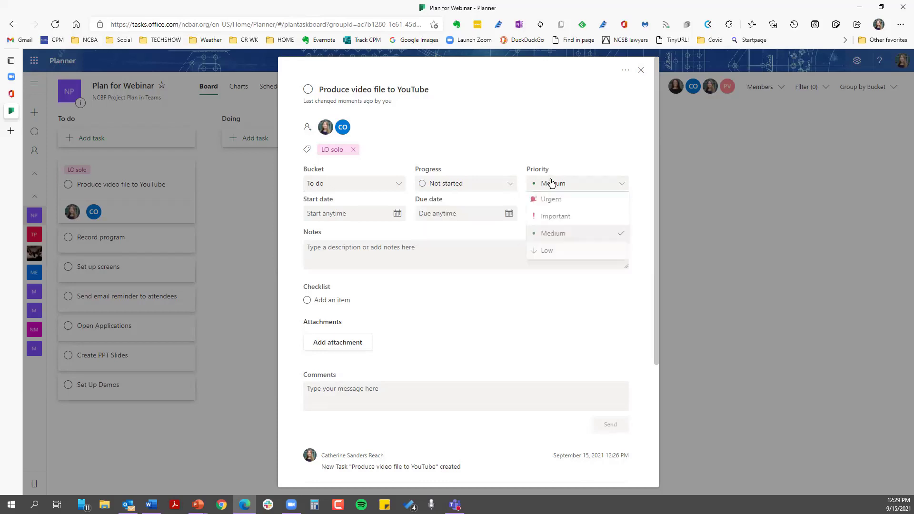
pyautogui.click(552, 184)
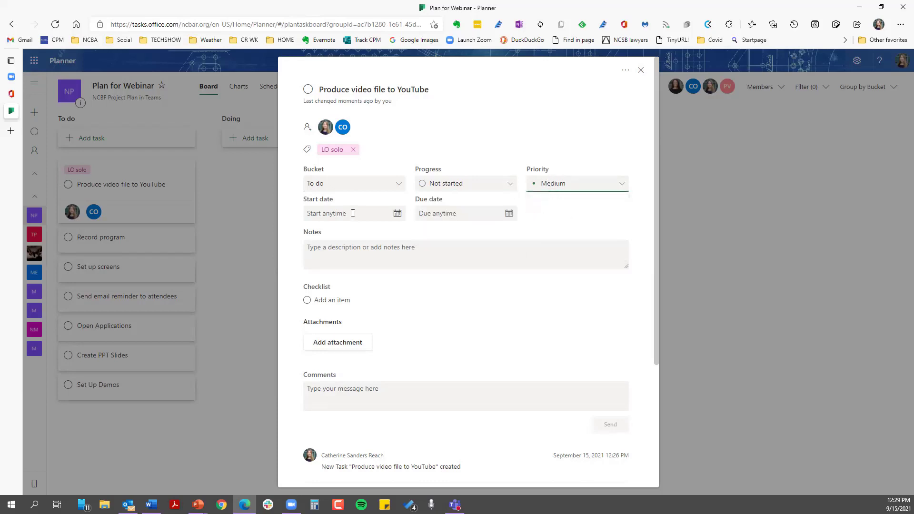
# Set the task's due date to 09/16/2021 and enter the note "Upload to YouTube and check HD".
pyautogui.click(423, 213)
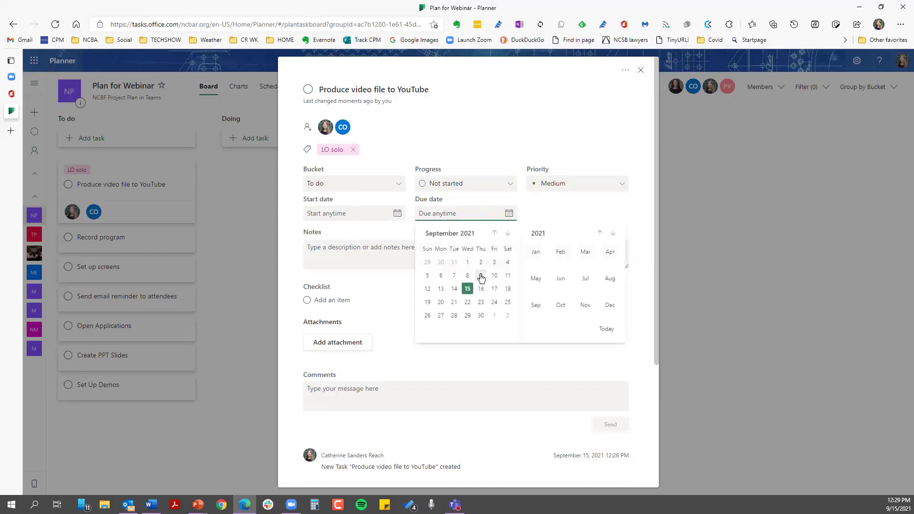
pyautogui.click(481, 288)
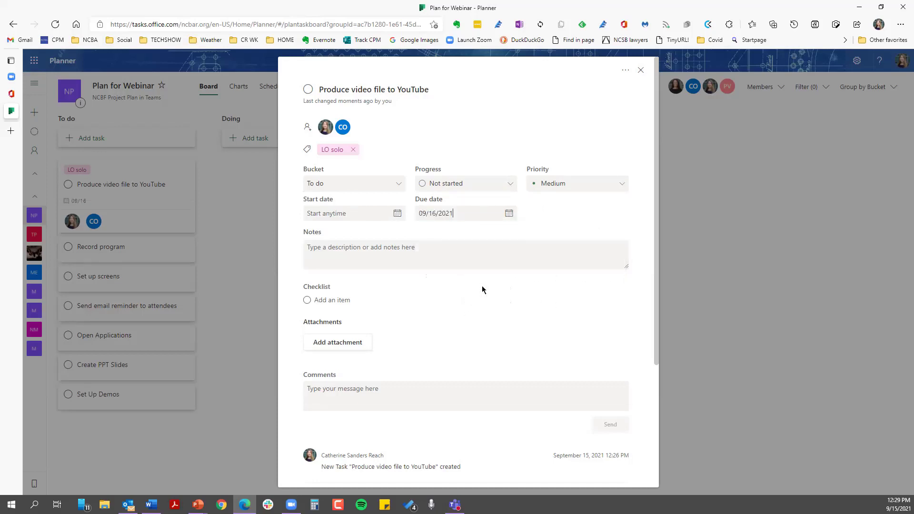
pyautogui.click(352, 249)
pyautogui.write('Upload to YouTube and check HD')
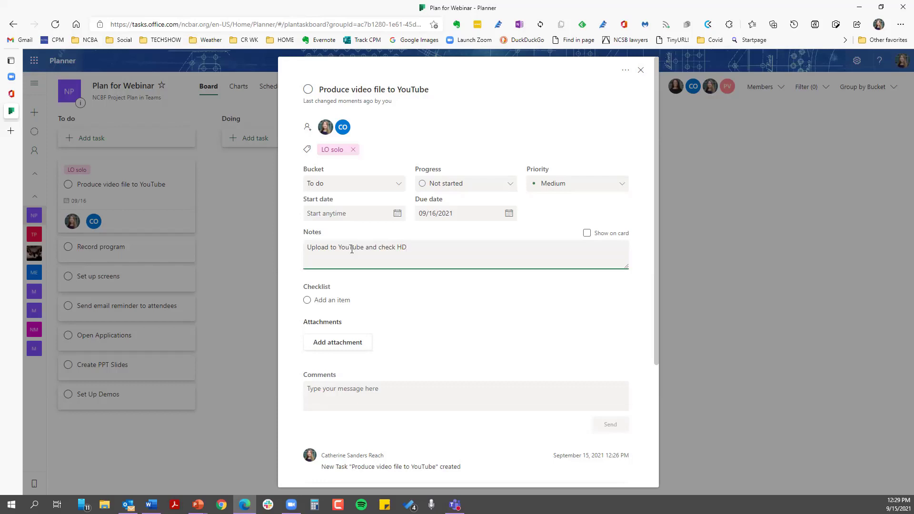
# Add the checklist items "Grab file from harddrive" and "Open in Camtasia" to the task.
pyautogui.click(322, 300)
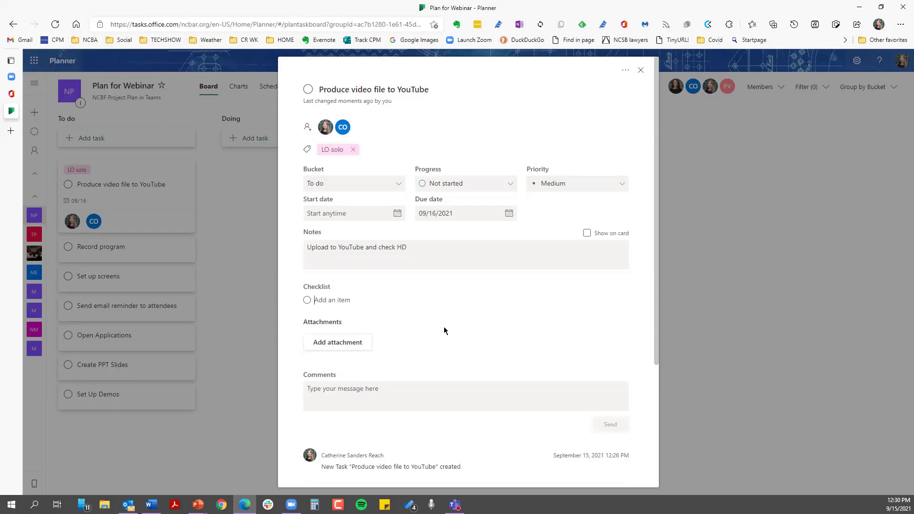
pyautogui.write('Grab file from harddrive')
pyautogui.press('Return')
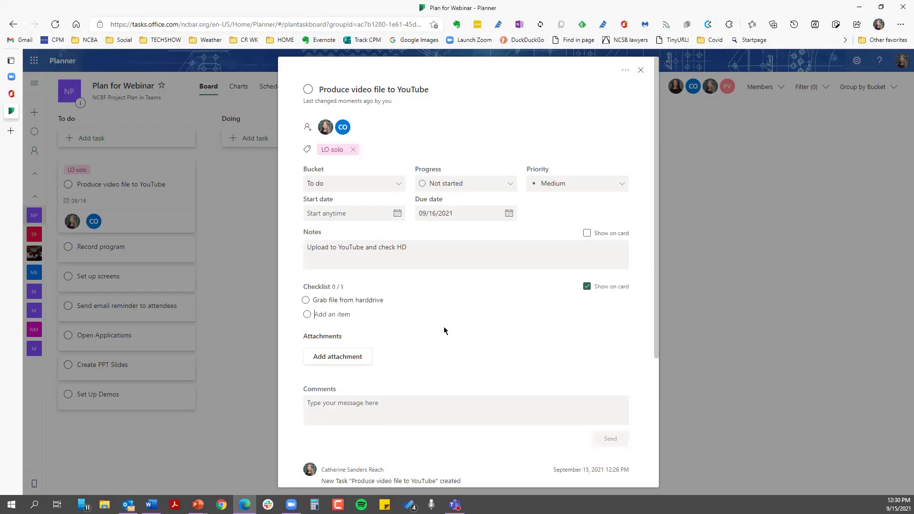
pyautogui.write('Open ')
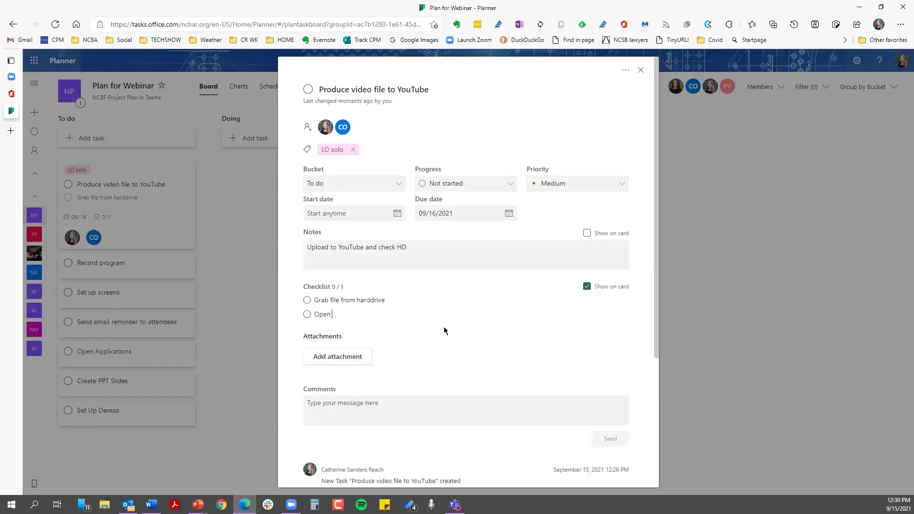
pyautogui.write('in Camst')
pyautogui.press('BackSpace')
pyautogui.press('BackSpace')
pyautogui.write('tasia')
pyautogui.press('Return')
# Add "Produce file to YouTube" as the third checklist item of the task.
pyautogui.write('Profuc')
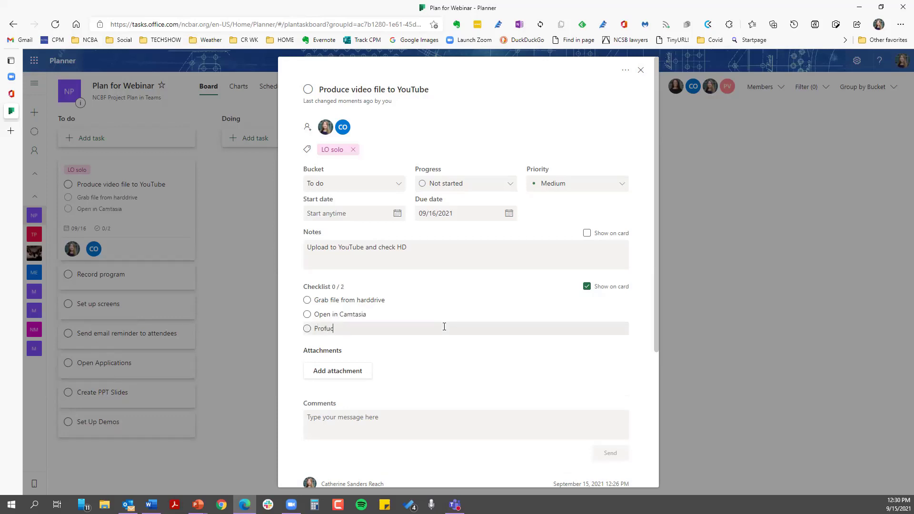
pyautogui.press('BackSpace')
pyautogui.press('BackSpace')
pyautogui.press('BackSpace')
pyautogui.write('duce file to YouU')
pyautogui.press('BackSpace')
pyautogui.write('Tube')
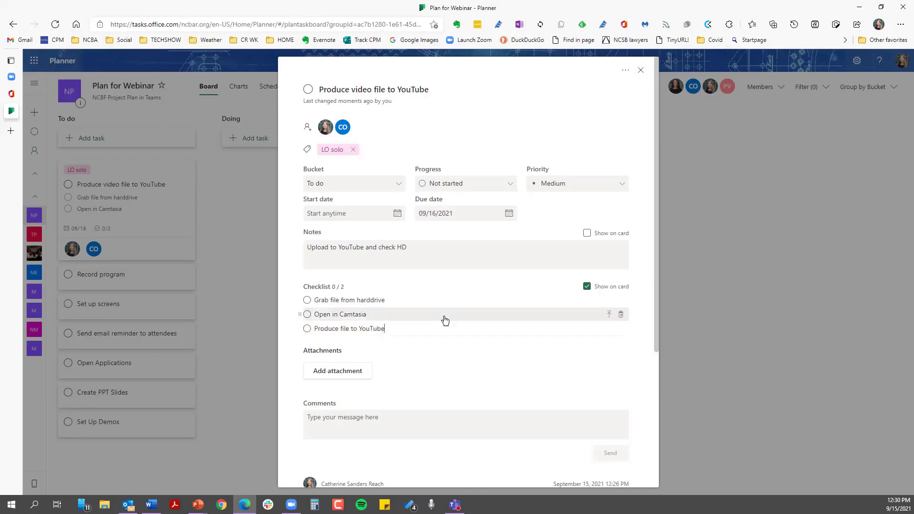
pyautogui.press('Return')
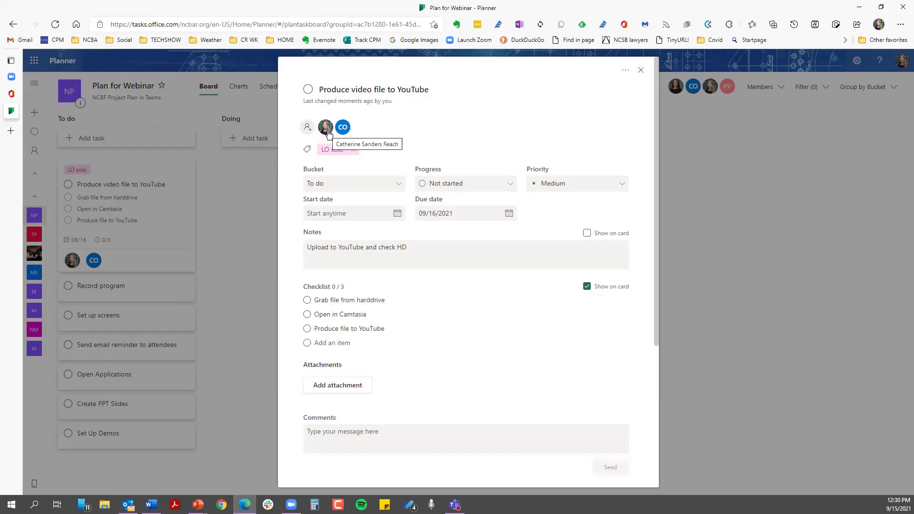
# Attach the first "intelligence and automation" document from the General folder of the team files to the task.
pyautogui.click(329, 89)
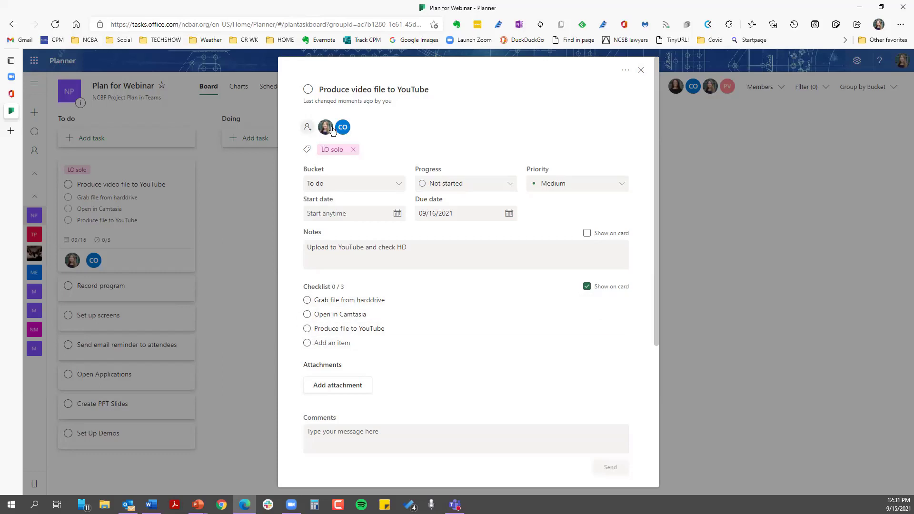
pyautogui.click(362, 390)
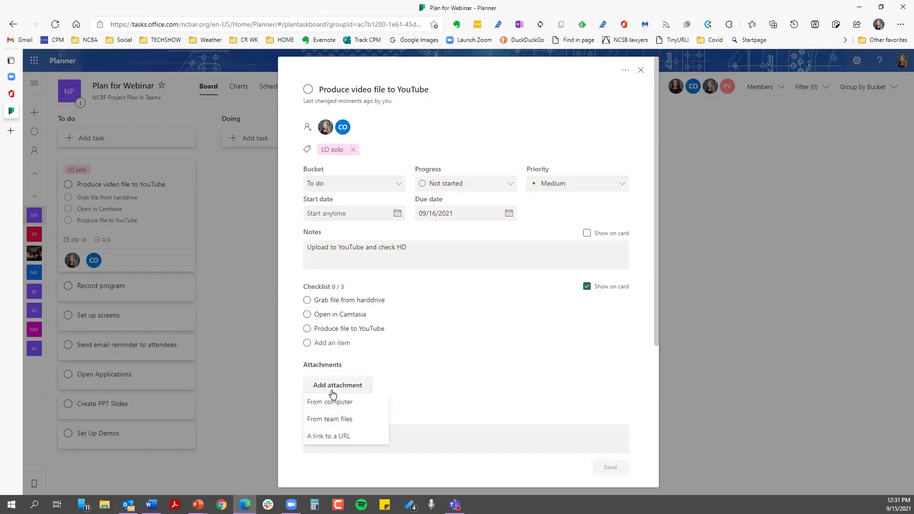
pyautogui.click(328, 420)
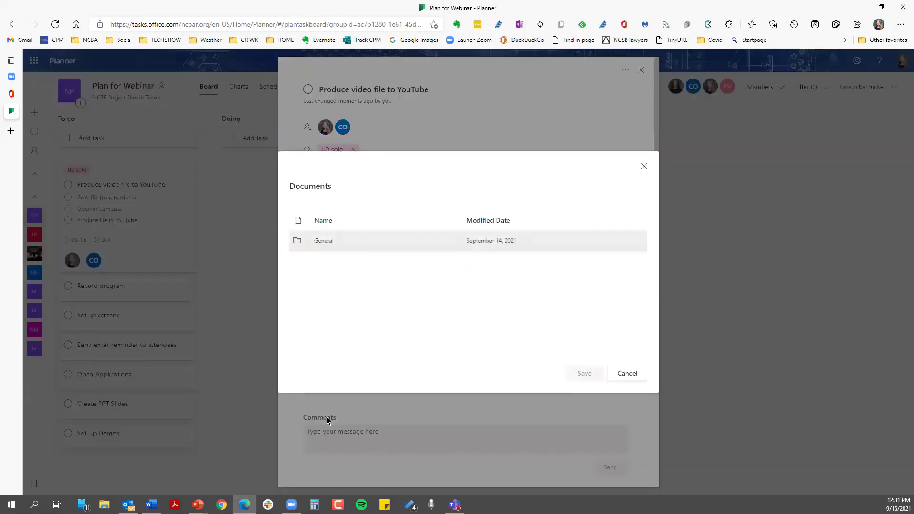
pyautogui.click(327, 243)
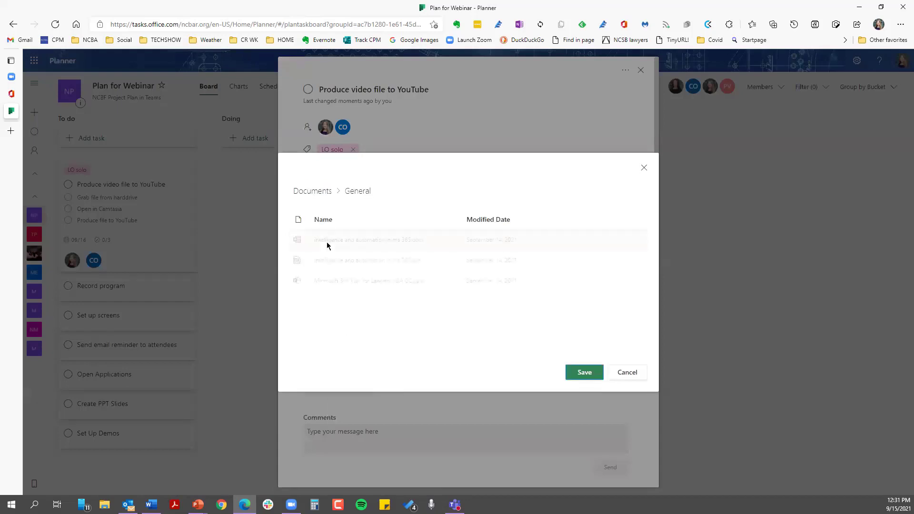
pyautogui.click(582, 376)
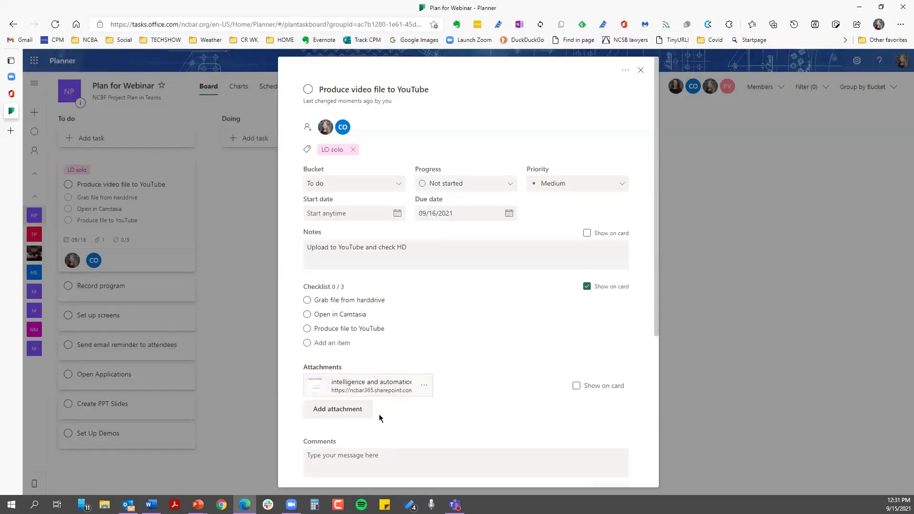
pyautogui.click(336, 415)
pyautogui.scroll(-2, 410, 393)
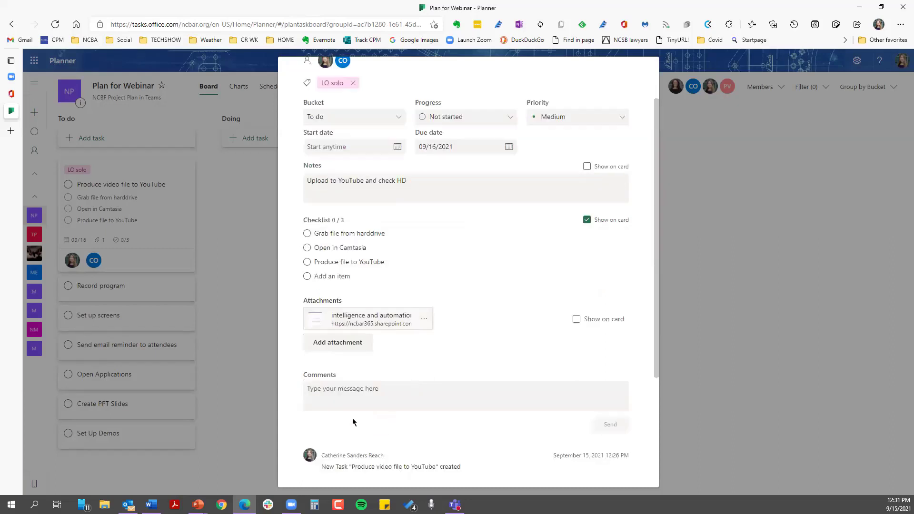
pyautogui.click(349, 347)
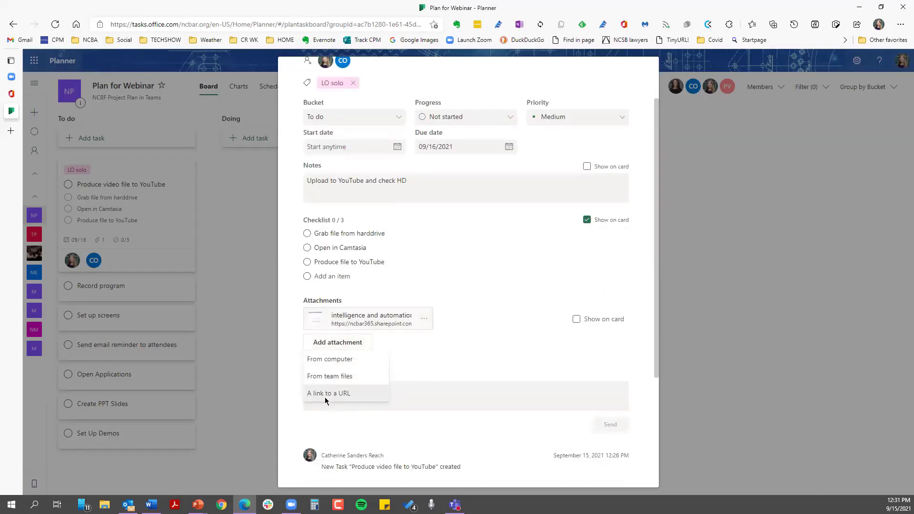
pyautogui.click(325, 395)
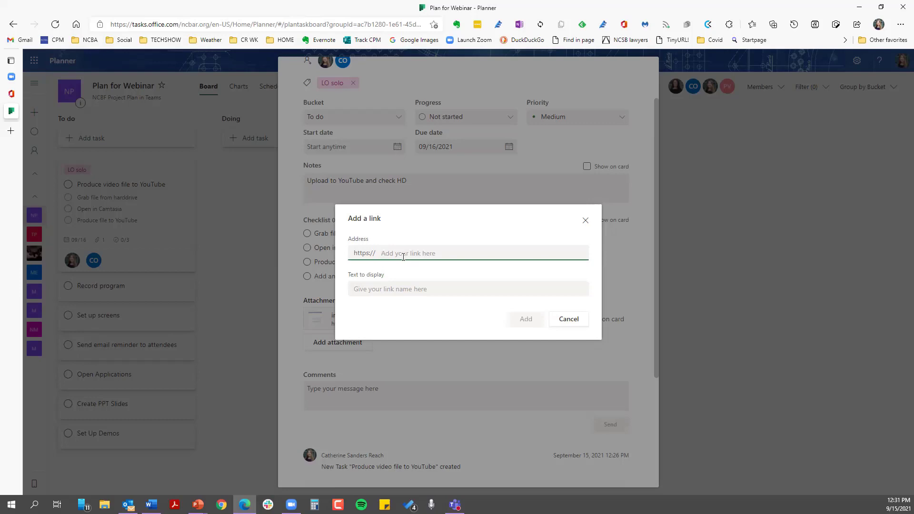
pyautogui.click(569, 320)
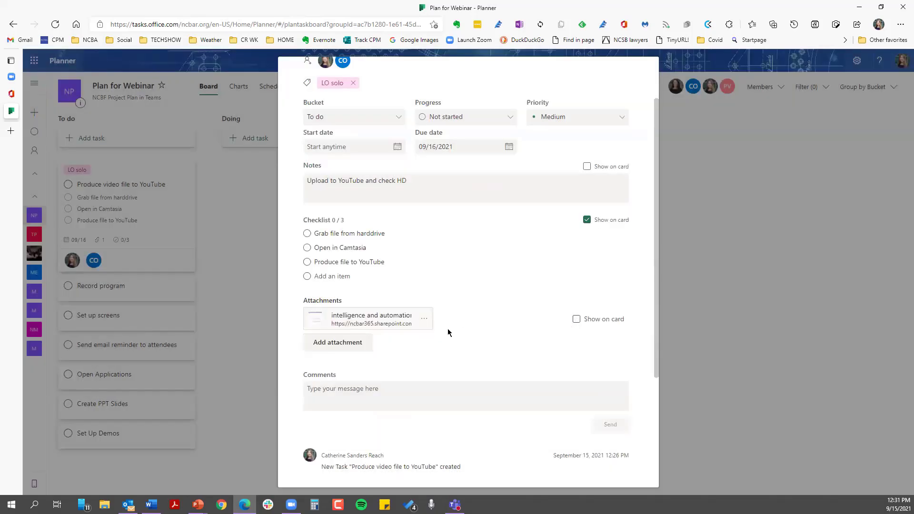
# Review the task's comments and activity history, and close the task details.
pyautogui.click(374, 389)
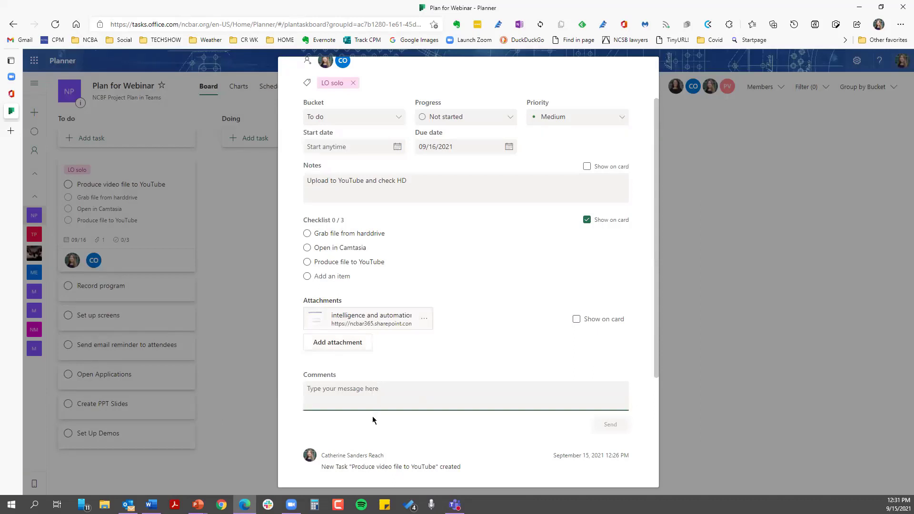
pyautogui.scroll(-2, 372, 417)
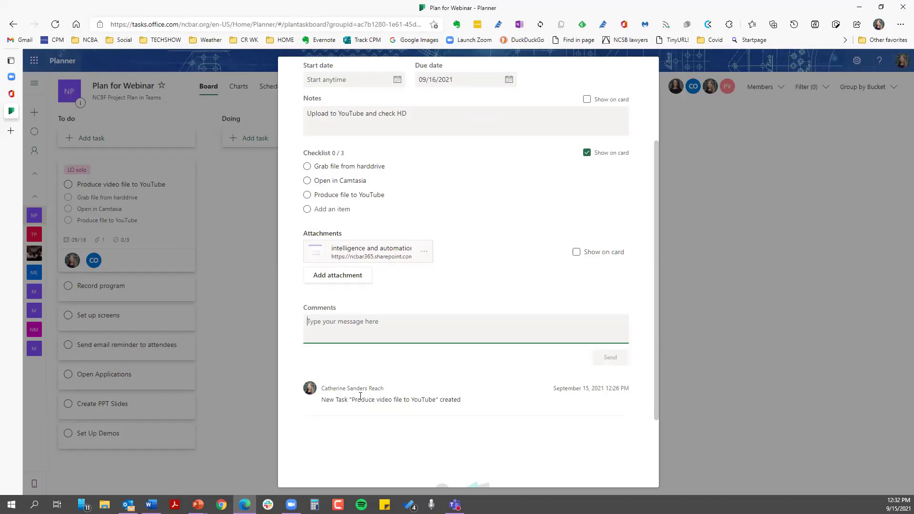
pyautogui.scroll(3, 402, 415)
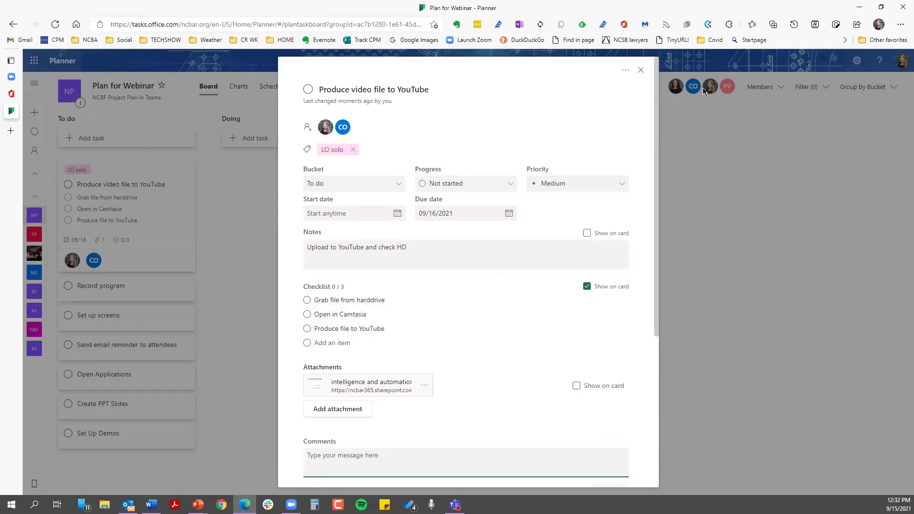
pyautogui.click(641, 72)
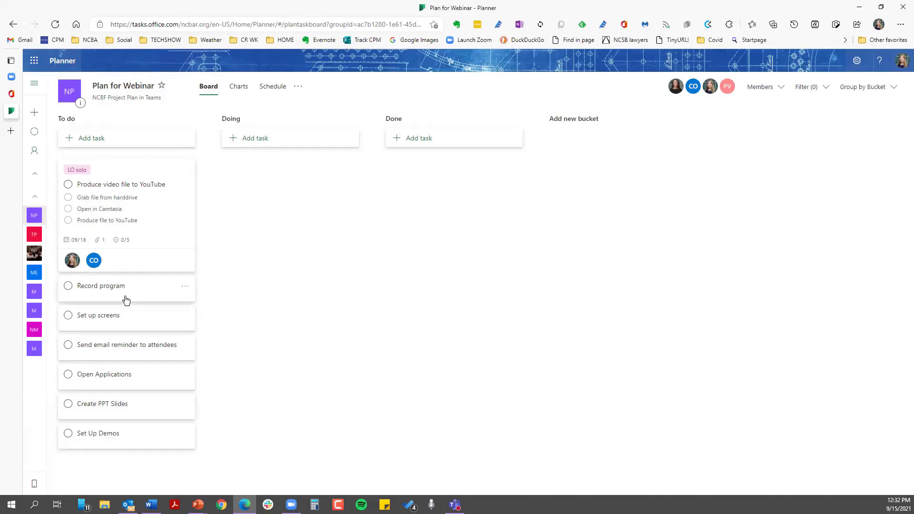
# Move the "Create PPT Slides" task to the first place in the To do bucket.
pyautogui.click(119, 413)
pyautogui.click(119, 412)
pyautogui.moveTo(119, 413); pyautogui.dragTo(123, 170)
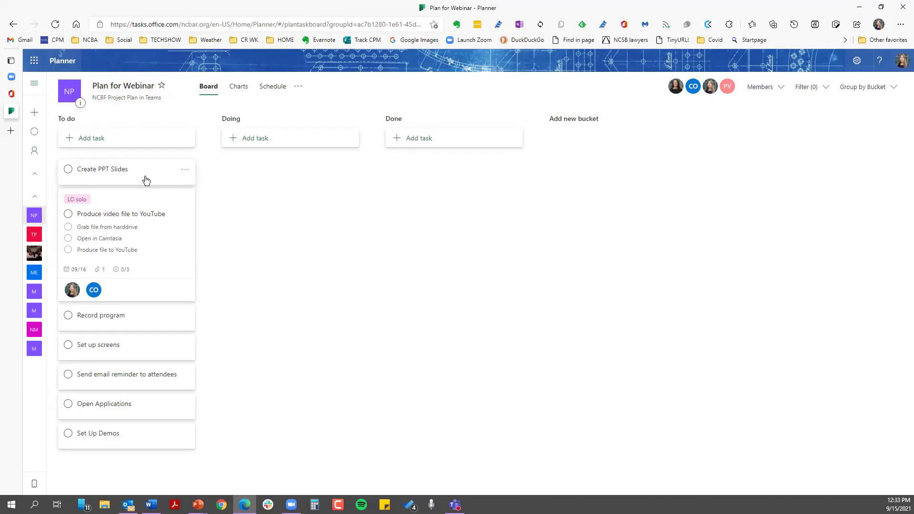
# Move the "Create PPT Slides" task to the Done bucket, mark it complete and expand the completed tasks there.
pyautogui.moveTo(159, 180); pyautogui.dragTo(479, 177)
pyautogui.click(395, 170)
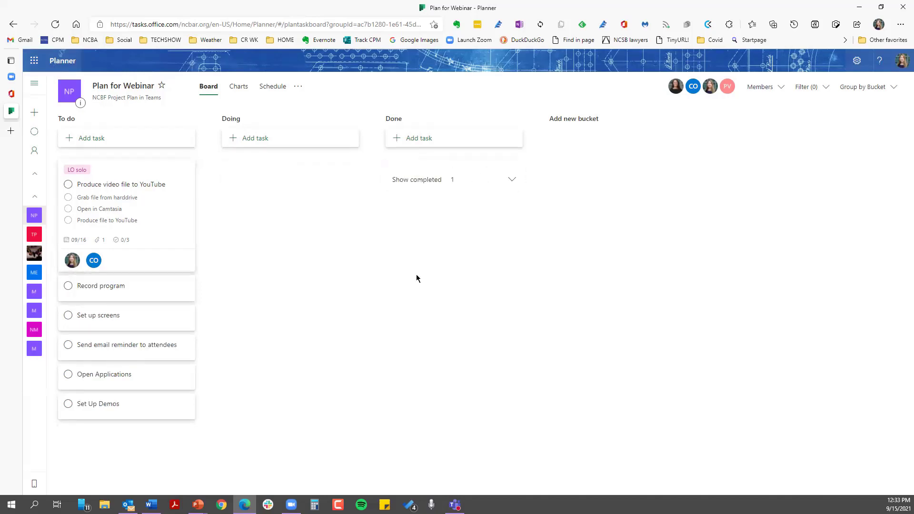
pyautogui.click(513, 180)
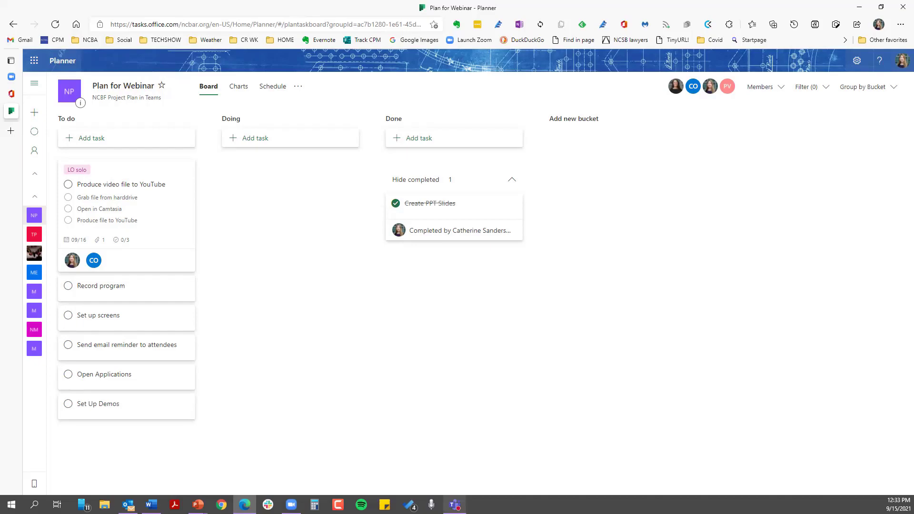
# Switch to the General channel of the NCBF Project Plan in Teams team in Microsoft Teams.
pyautogui.click(455, 505)
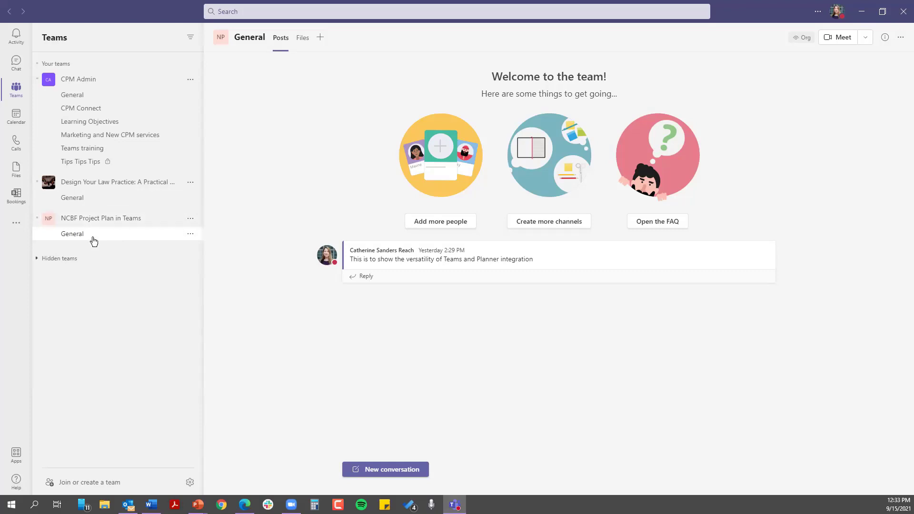
pyautogui.click(320, 38)
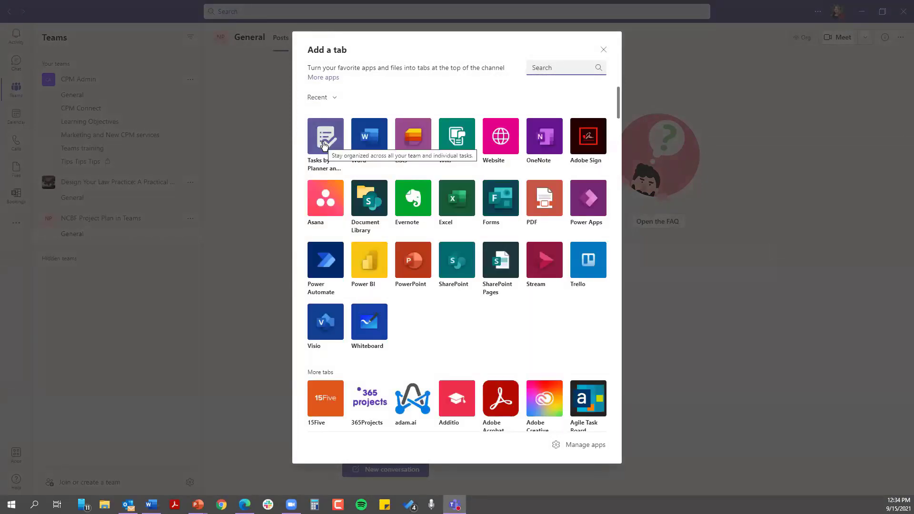
pyautogui.click(326, 99)
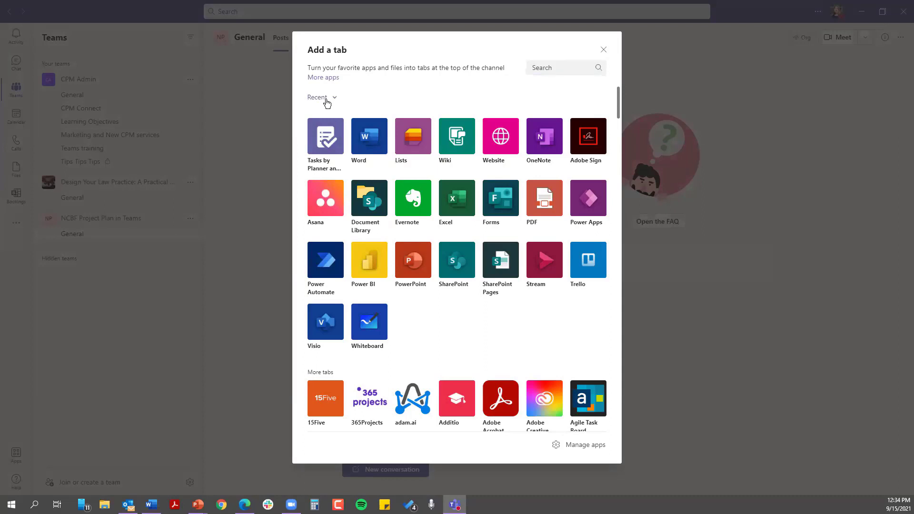
pyautogui.click(328, 132)
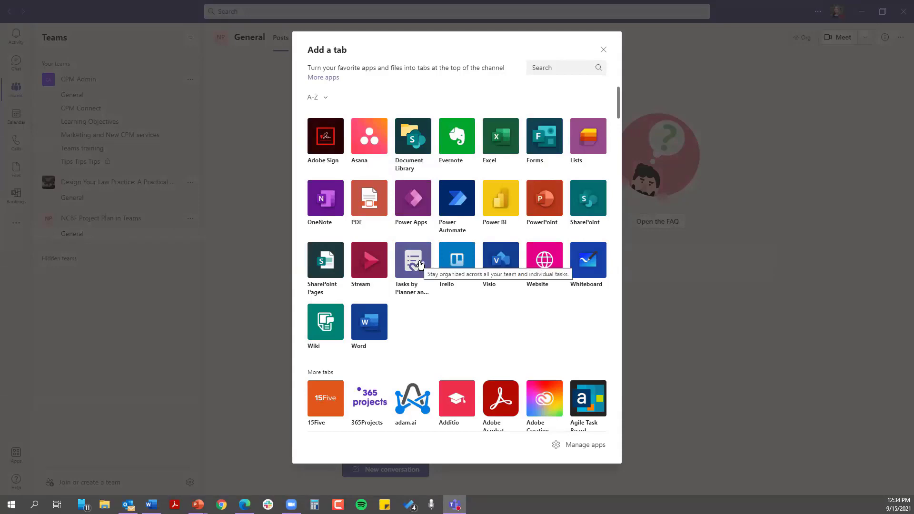
pyautogui.click(419, 262)
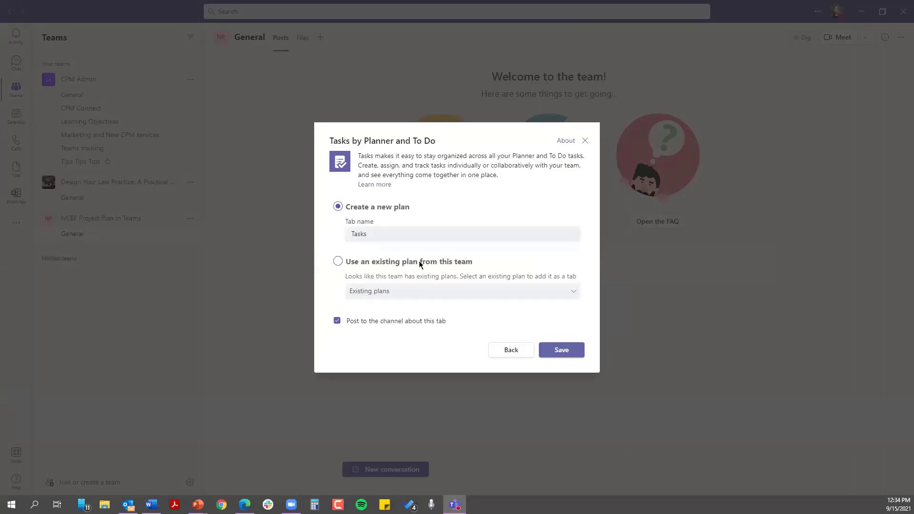
pyautogui.click(339, 262)
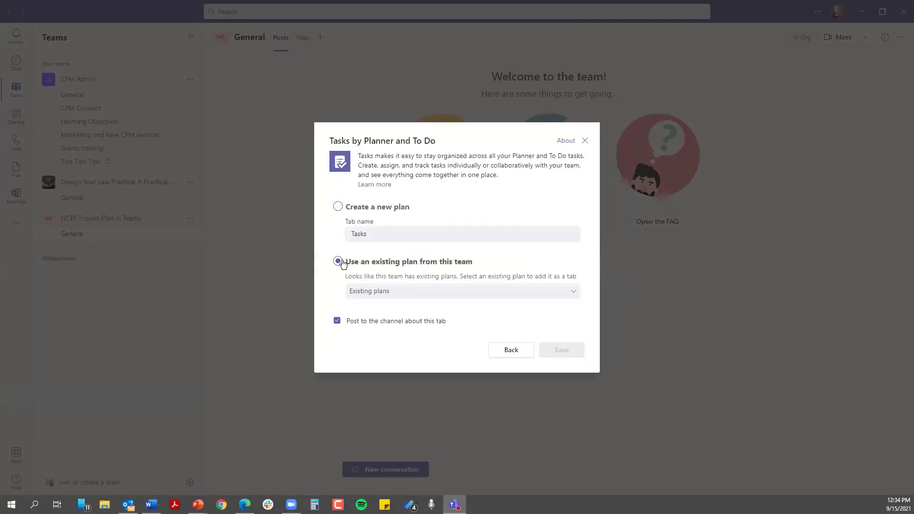
pyautogui.click(402, 292)
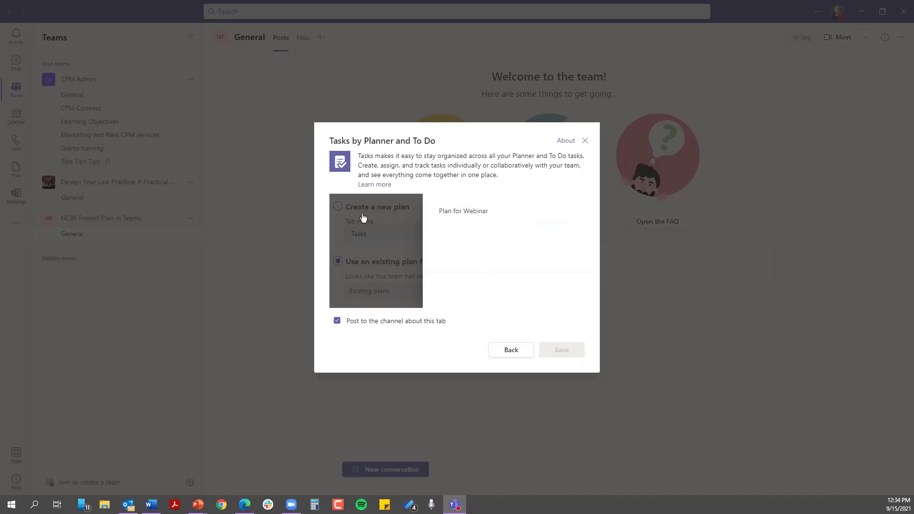
pyautogui.click(511, 350)
# Add a Tasks by Planner and To Do tab to the General channel with a new plan named "Residential Real Estate - Buyer - 45 day contract".
pyautogui.click(321, 38)
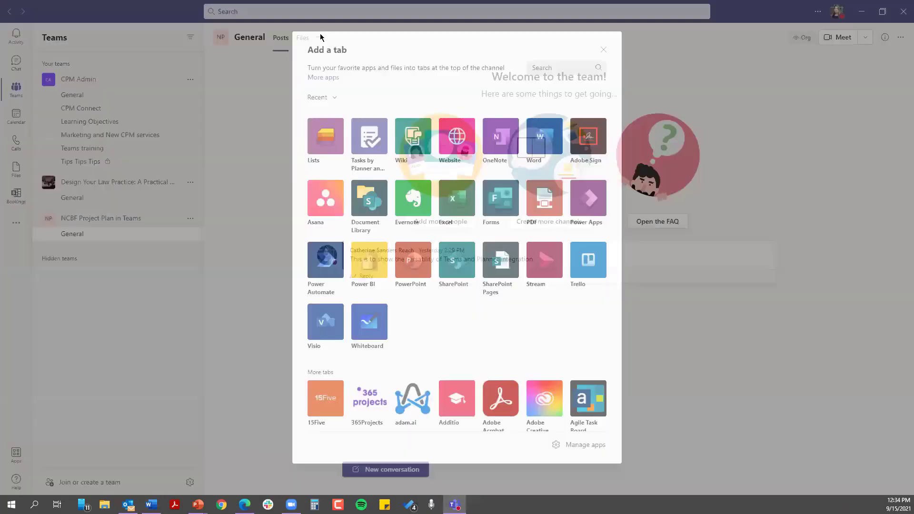
pyautogui.click(360, 141)
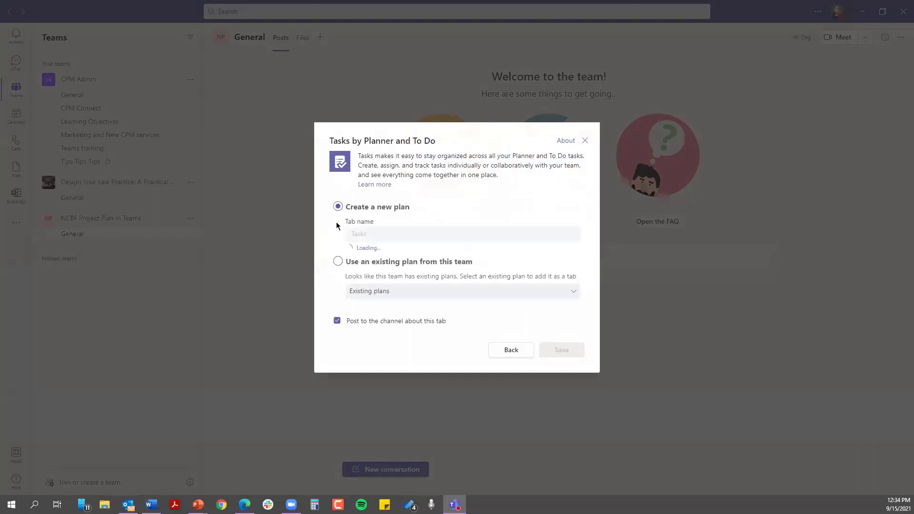
pyautogui.click(363, 234)
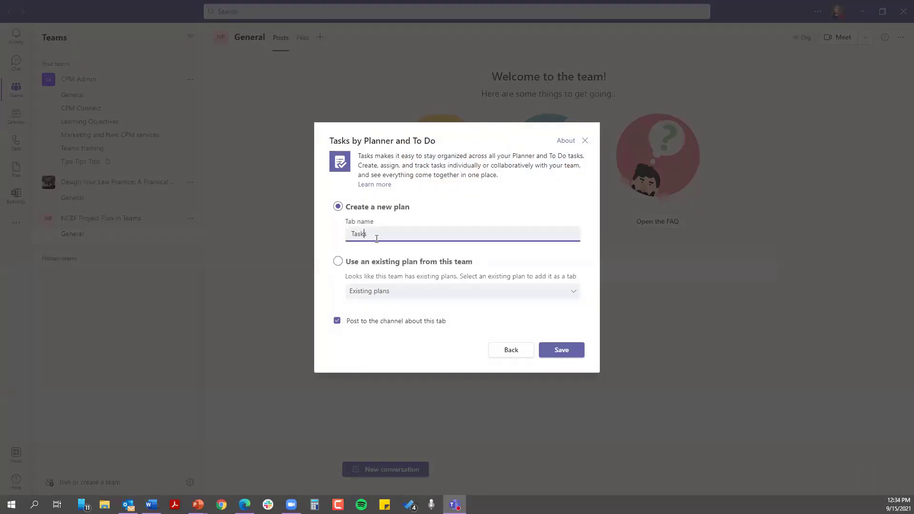
pyautogui.write('to')
pyautogui.press('BackSpace')
pyautogui.press('BackSpace')
pyautogui.press('BackSpace')
pyautogui.press('BackSpace')
pyautogui.press('BackSpace')
pyautogui.press('BackSpace')
pyautogui.press('BackSpace')
pyautogui.press('BackSpace')
pyautogui.press('BackSpace')
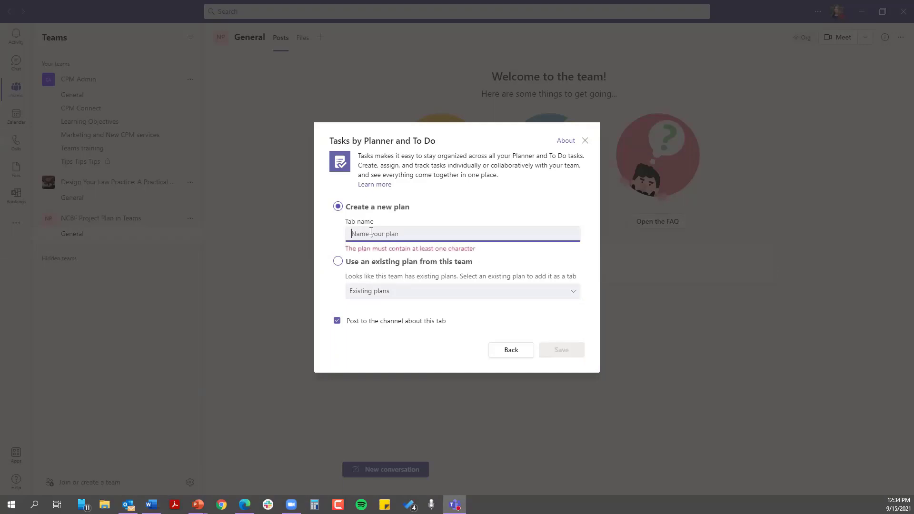
pyautogui.write('Resid')
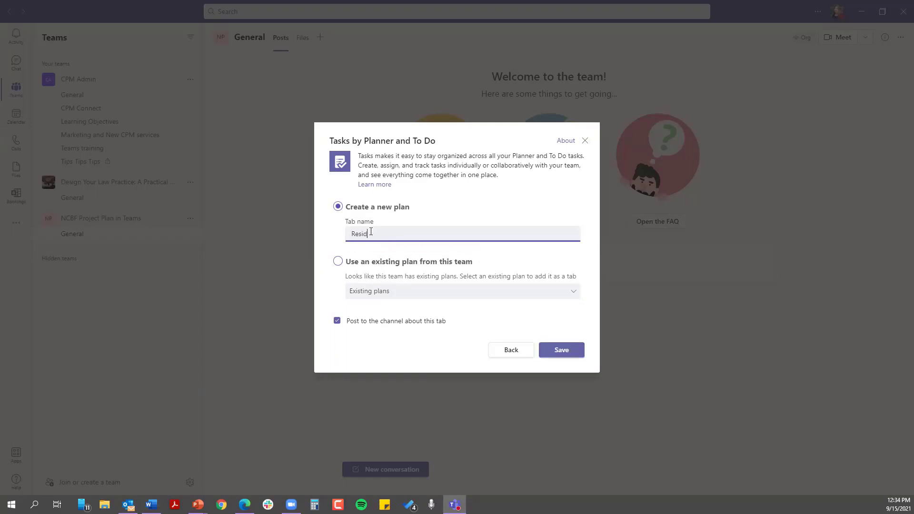
pyautogui.write('ential Real Estate - Buyer - 45 day contract')
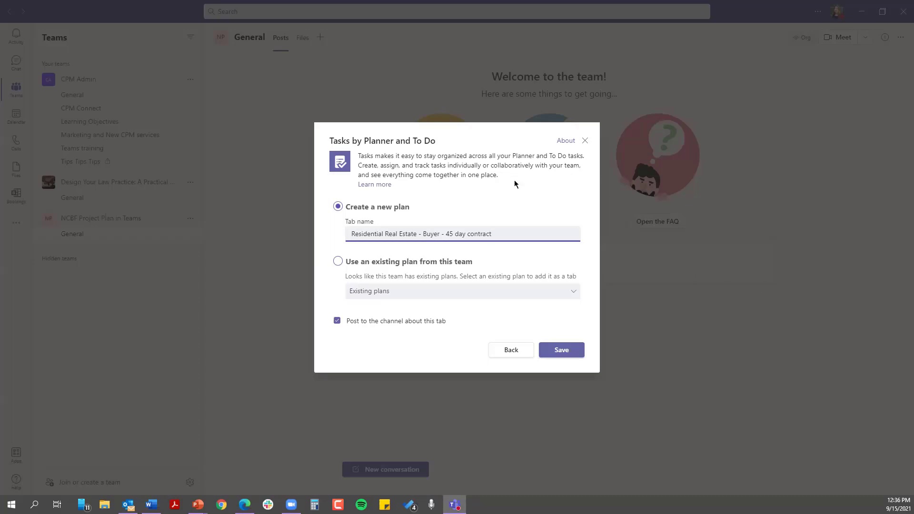
pyautogui.click(554, 352)
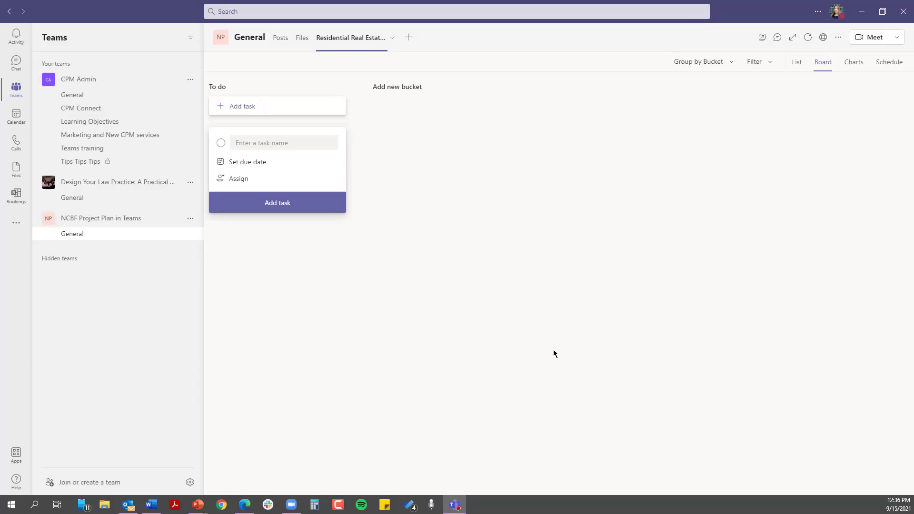
# Review the General channel's posts and files, and return to the Residential Real Estate plan.
pyautogui.click(281, 38)
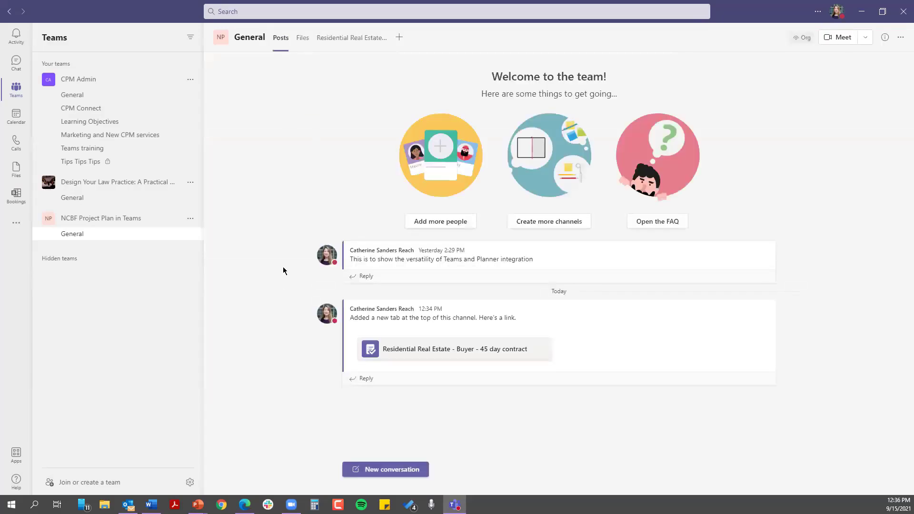
pyautogui.click(302, 42)
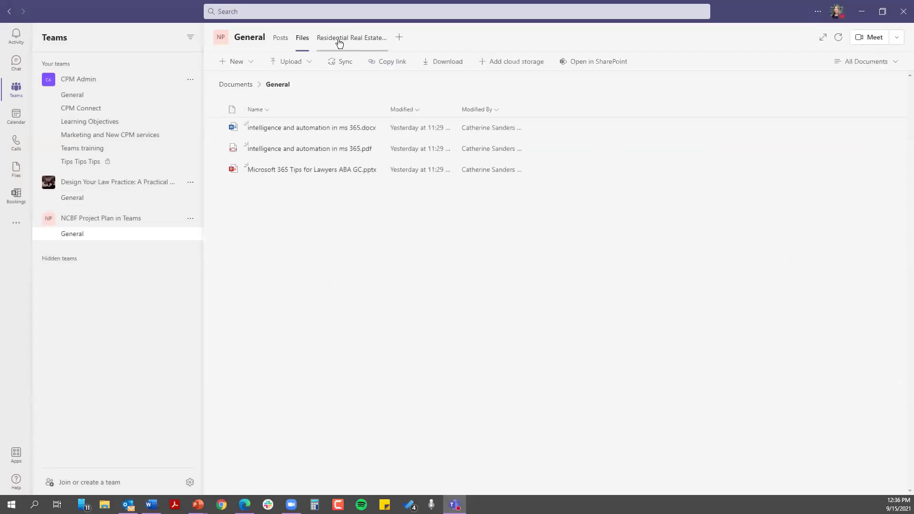
pyautogui.click(338, 38)
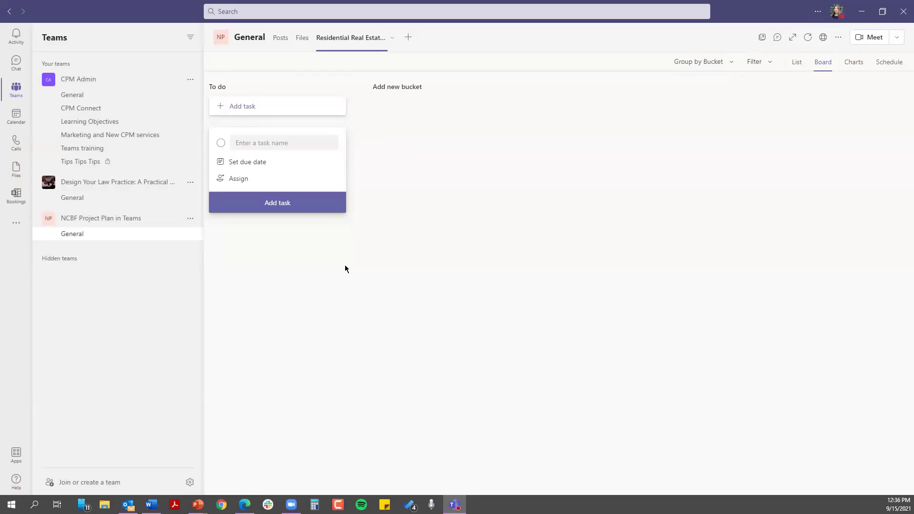
# Find Asana among the apps available as channel tabs, view its account login, and close it without connecting.
pyautogui.click(408, 37)
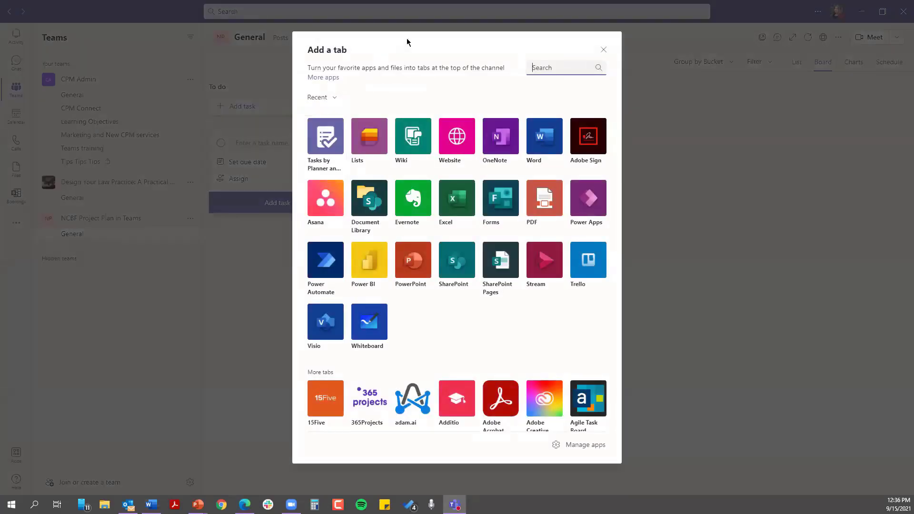
pyautogui.write('asana')
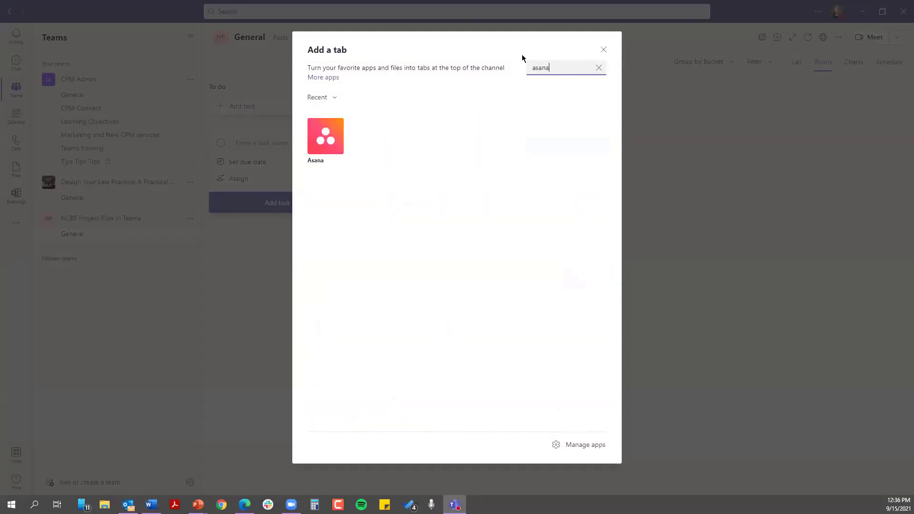
pyautogui.click(338, 138)
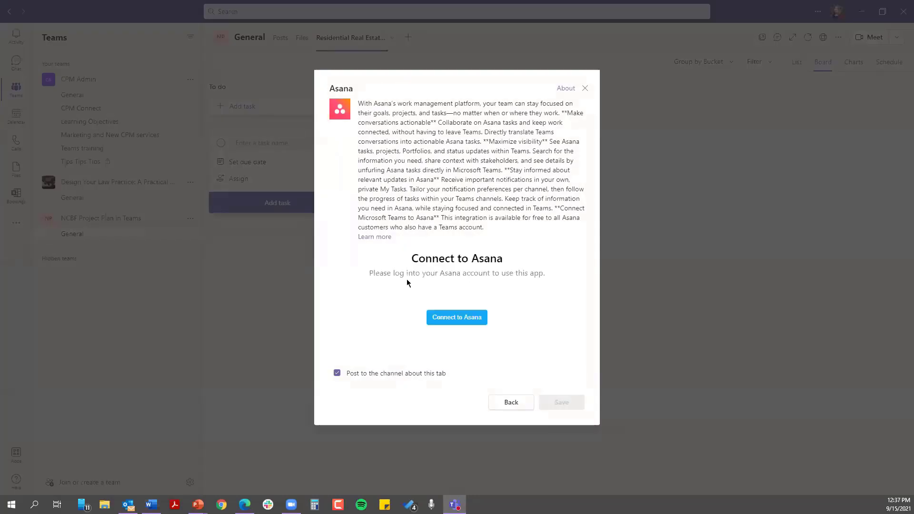
pyautogui.scroll(-2, 524, 301)
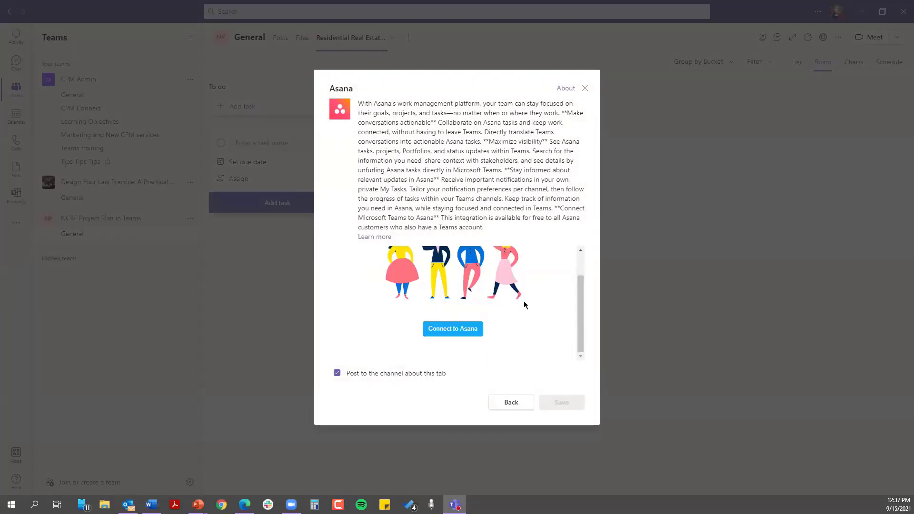
pyautogui.click(455, 330)
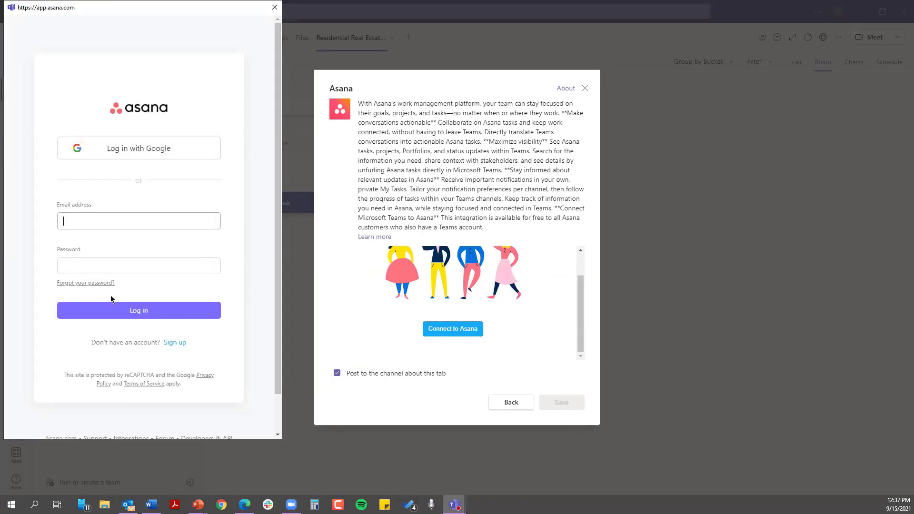
pyautogui.click(275, 7)
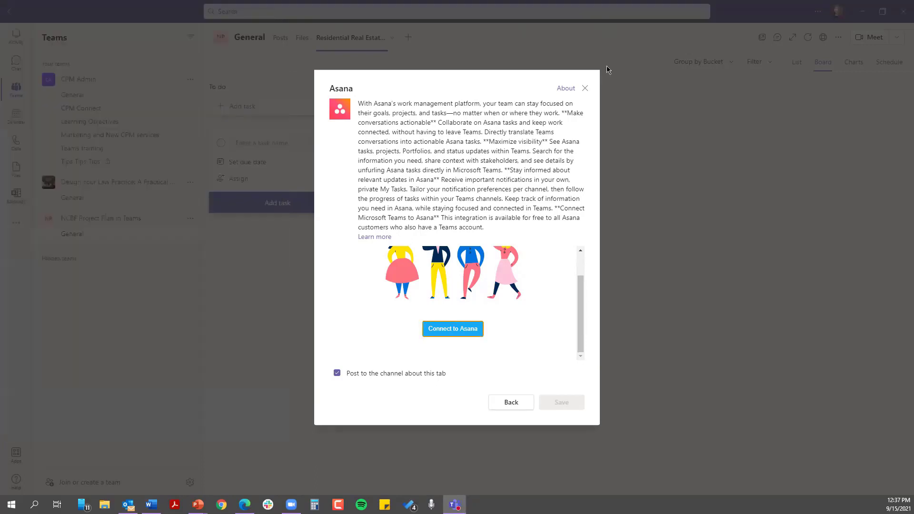
pyautogui.click(585, 88)
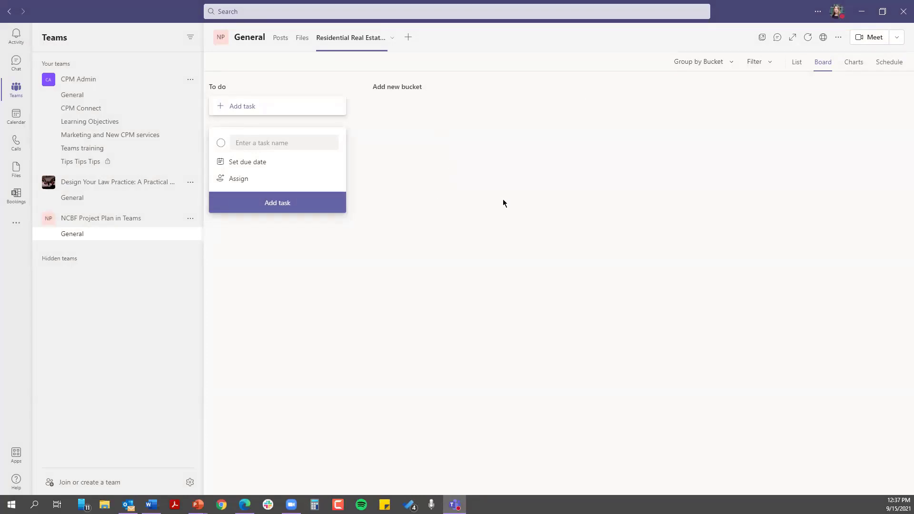
# Search the apps available as channel tabs for "mond" and "tre", and close the selection without adding one.
pyautogui.doubleClick(408, 39)
pyautogui.click(409, 38)
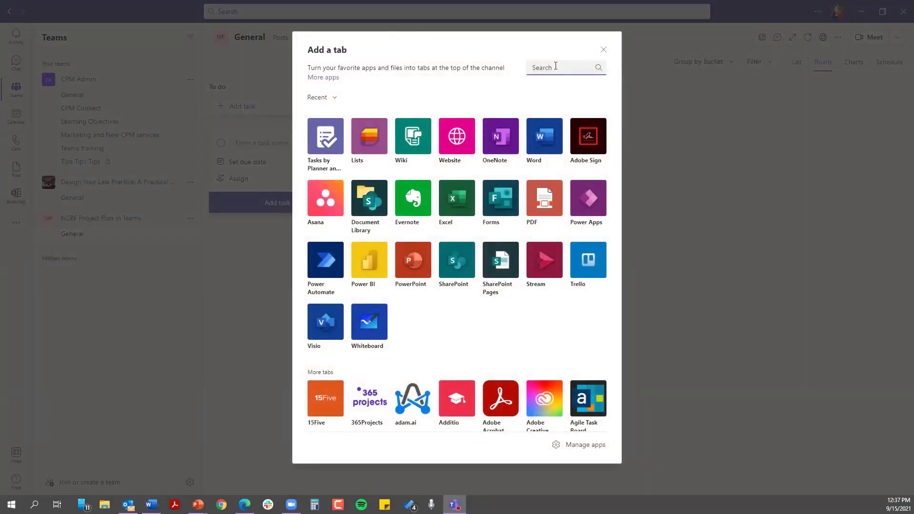
pyautogui.write('mond')
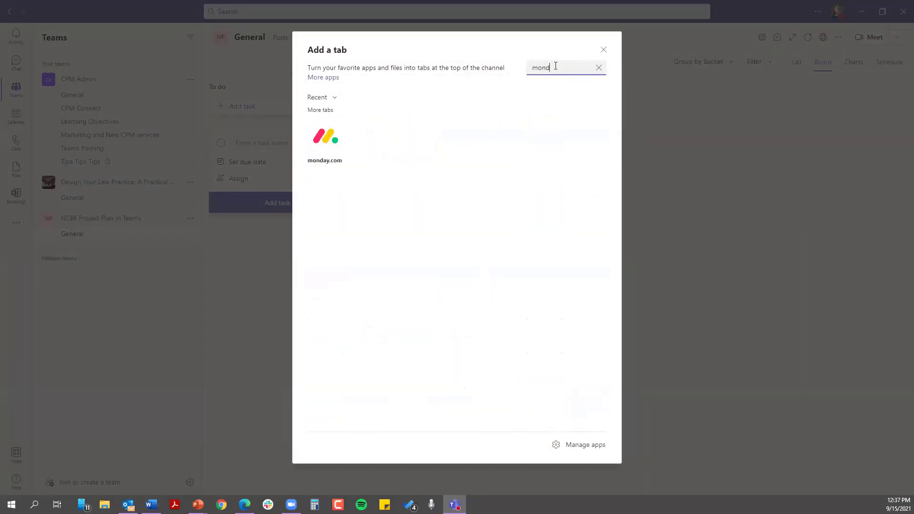
pyautogui.press('BackSpace')
pyautogui.press('BackSpace')
pyautogui.press('BackSpace')
pyautogui.press('BackSpace')
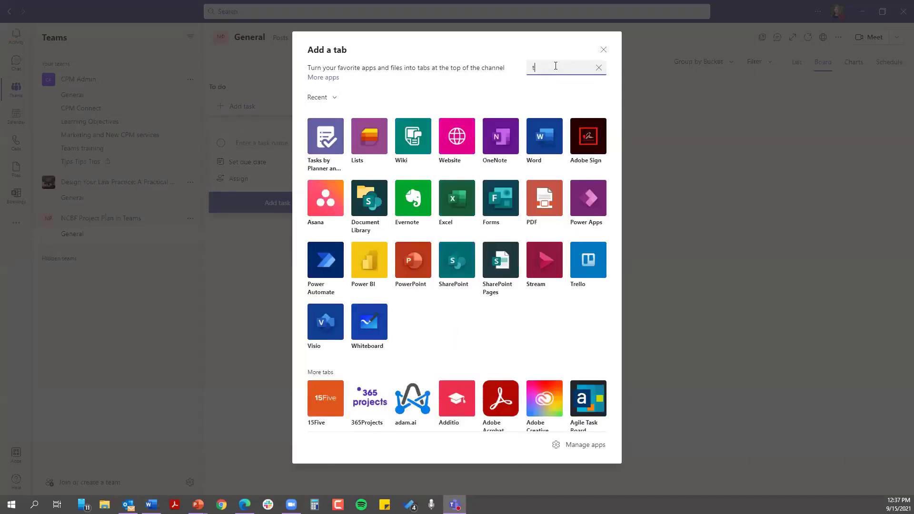
pyautogui.write('tre')
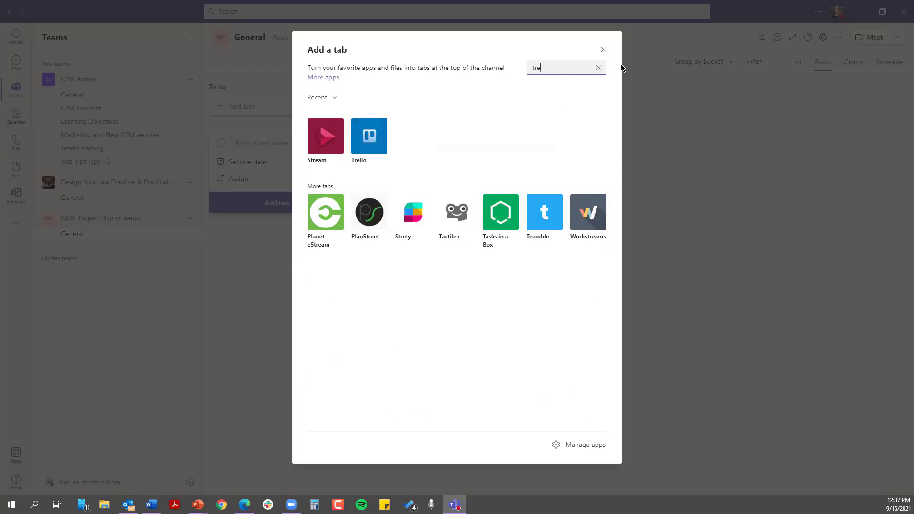
pyautogui.click(604, 50)
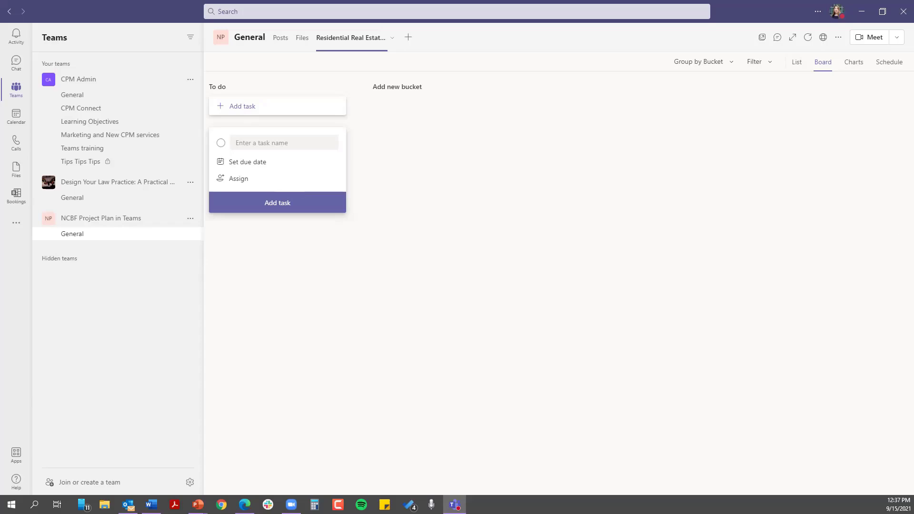
# Rename the To do bucket of the Residential Real Estate plan as "Onboarding (45 days)".
pyautogui.hotkey('alt', 'Tab')
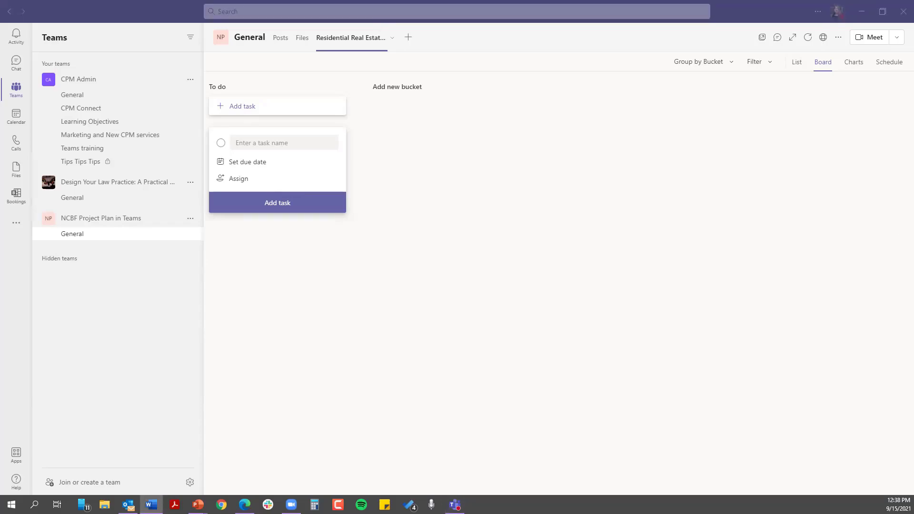
pyautogui.click(216, 86)
pyautogui.press('BackSpace')
pyautogui.press('BackSpace')
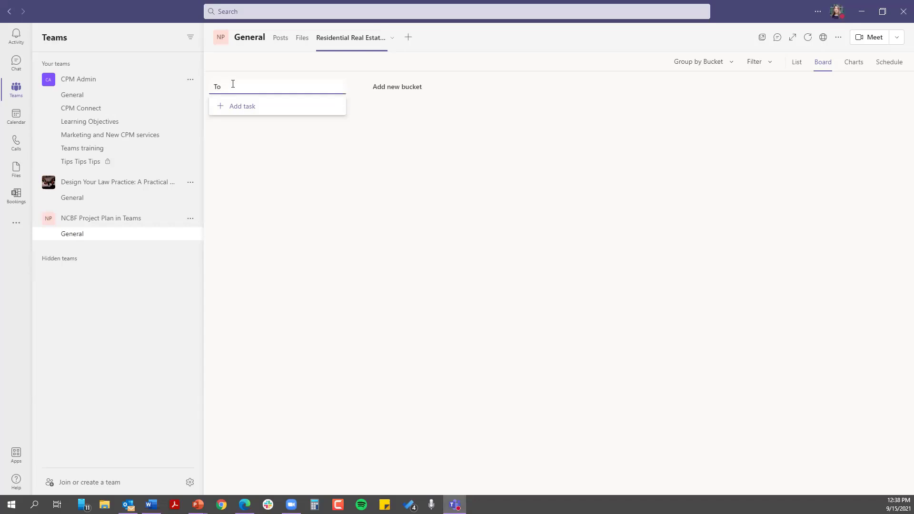
pyautogui.press('BackSpace')
pyautogui.write('Onboarding (45 days)')
# Add a second bucket named "Gather Info/Prelim (30 days)" to the plan.
pyautogui.click(393, 87)
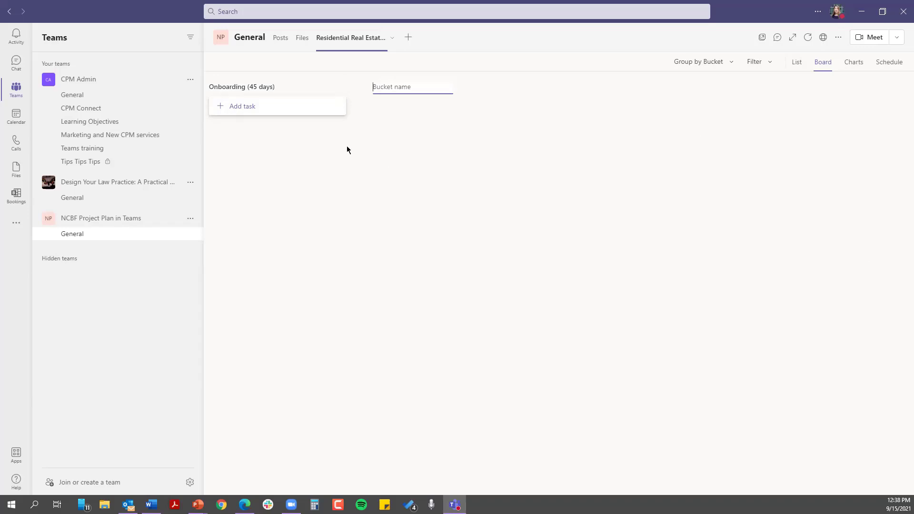
pyautogui.write('Gather Info/Prelim( (30 days)')
pyautogui.press('Return')
# Add a third bucket named "Closing Prep (3 days)" to the Residential Real Estate plan.
pyautogui.click(560, 92)
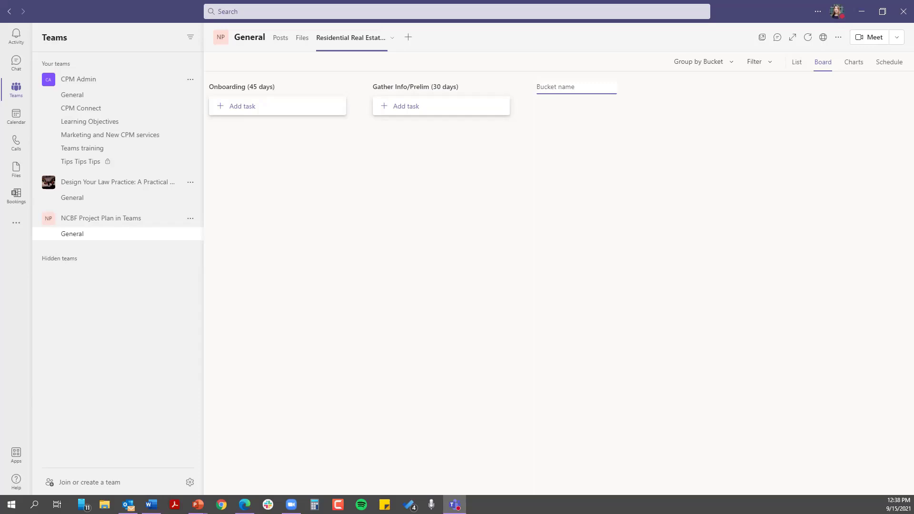
pyautogui.write('Closing Prep (3 days)')
pyautogui.click(656, 95)
# Add two more buckets named "At Closing" and "Finalize" after the Closing Prep bucket.
pyautogui.click(708, 87)
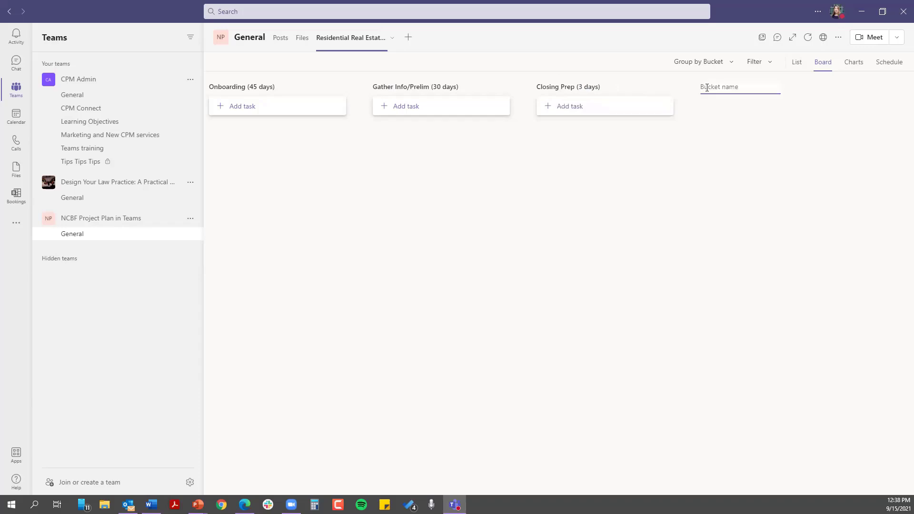
pyautogui.write('At Closing')
pyautogui.click(804, 92)
pyautogui.click(884, 87)
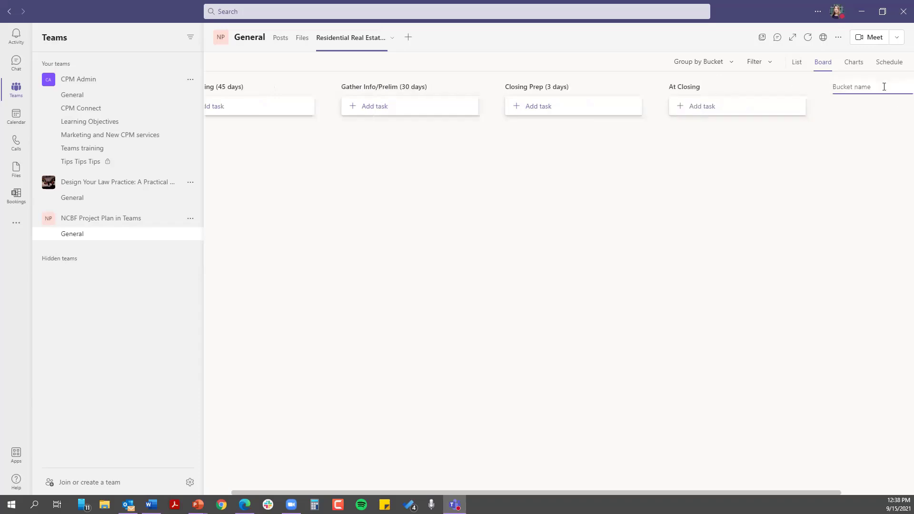
pyautogui.write('Finalize')
pyautogui.click(880, 132)
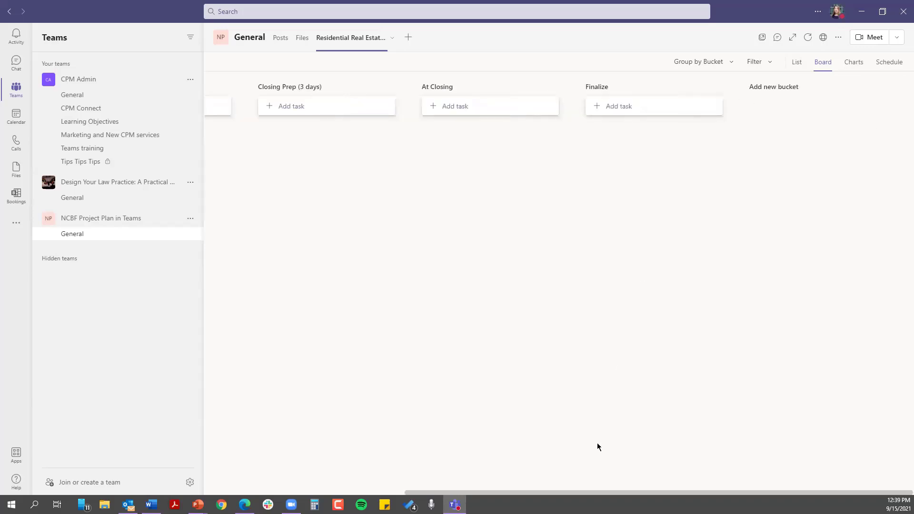
pyautogui.moveTo(595, 494); pyautogui.dragTo(395, 494)
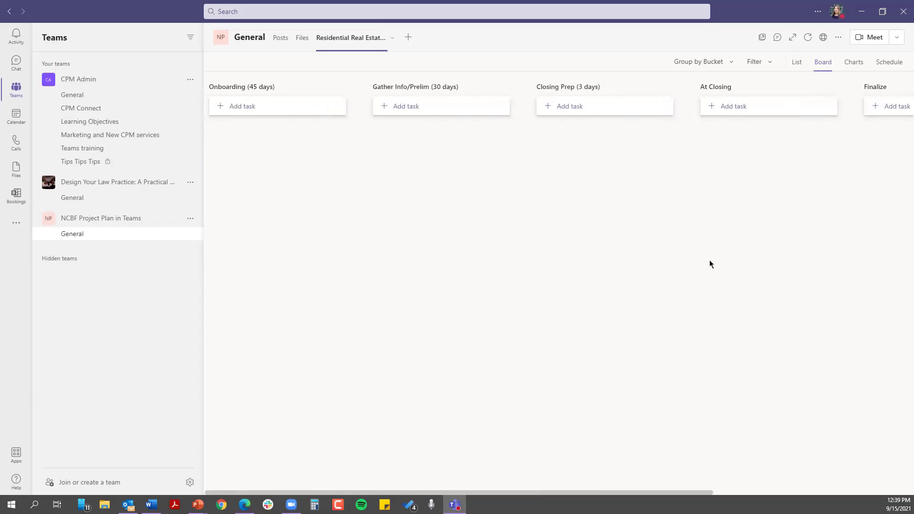
# Add the tasks "Get Contract" and "Open file in Clio" to the Onboarding (45 days) bucket.
pyautogui.click(236, 107)
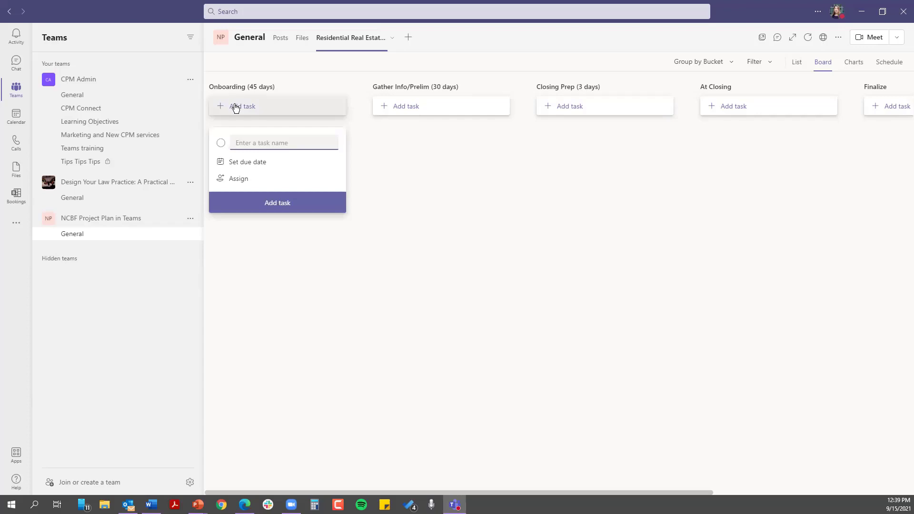
pyautogui.write('Get Contract')
pyautogui.press('Return')
pyautogui.write('Ga')
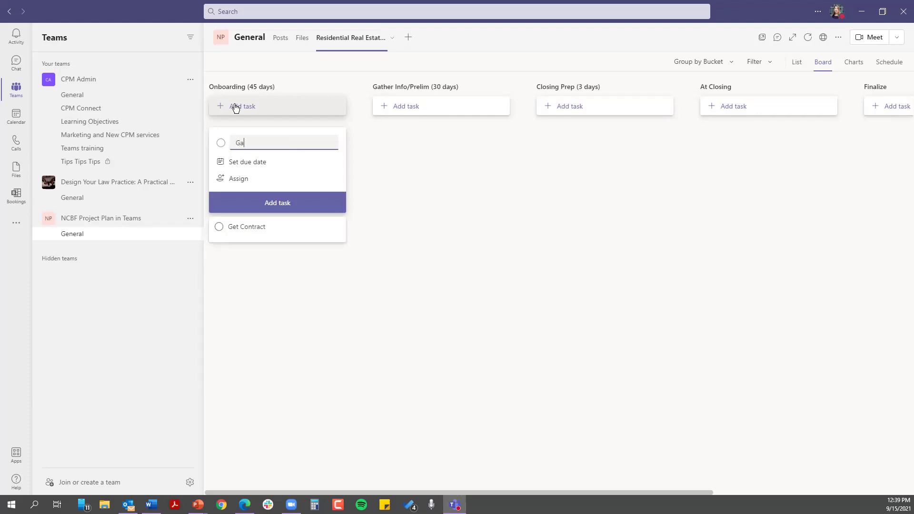
pyautogui.press('BackSpace')
pyautogui.write('Open file in Clio')
pyautogui.press('Return')
# Add a task named "Send engagement agreement From docusign" to the Onboarding bucket and finish adding tasks.
pyautogui.write('Send engag')
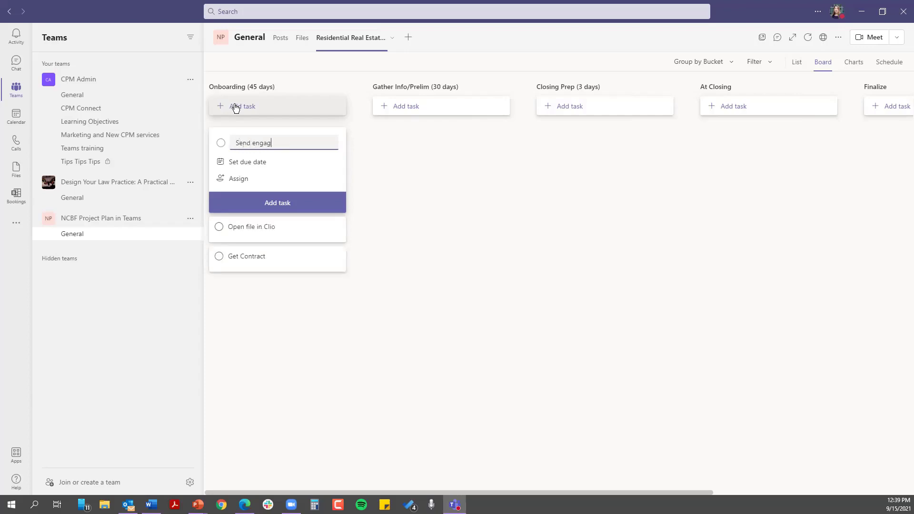
pyautogui.write('ement agreement in C')
pyautogui.press('BackSpace')
pyautogui.press('BackSpace')
pyautogui.press('BackSpace')
pyautogui.press('BackSpace')
pyautogui.write('From docusign')
pyautogui.press('Return')
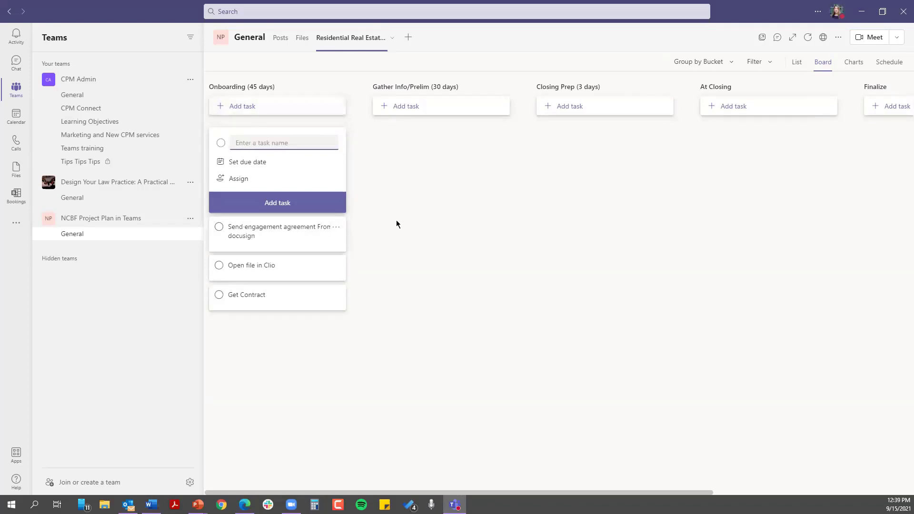
pyautogui.click(371, 210)
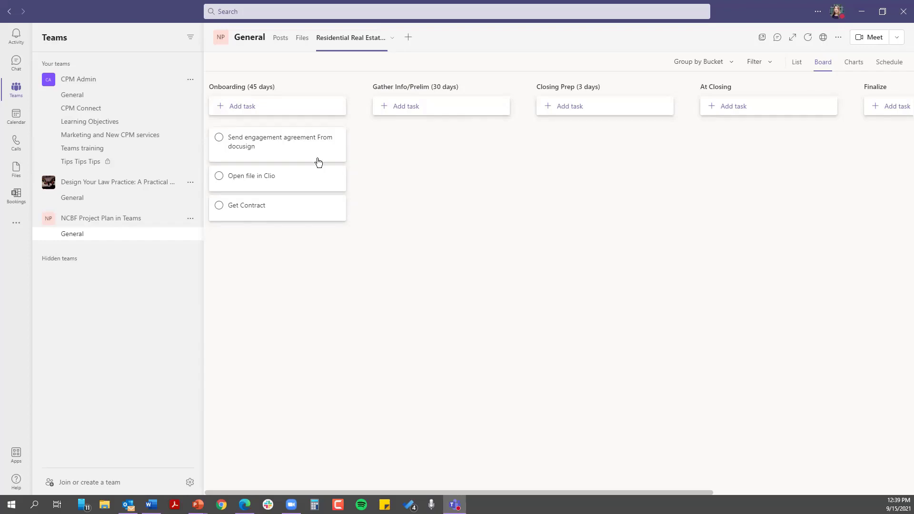
# Open the engagement agreement task's details and assign it to the first team member suggested.
pyautogui.click(256, 142)
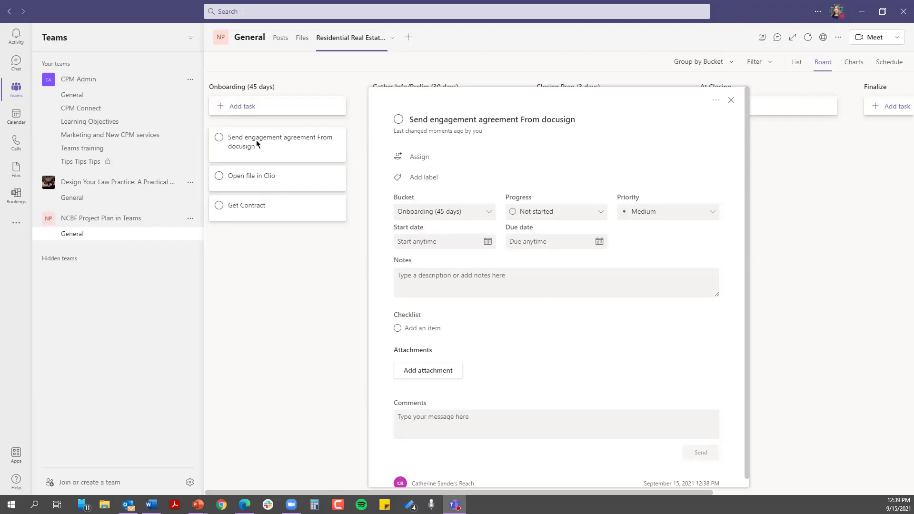
pyautogui.click(419, 158)
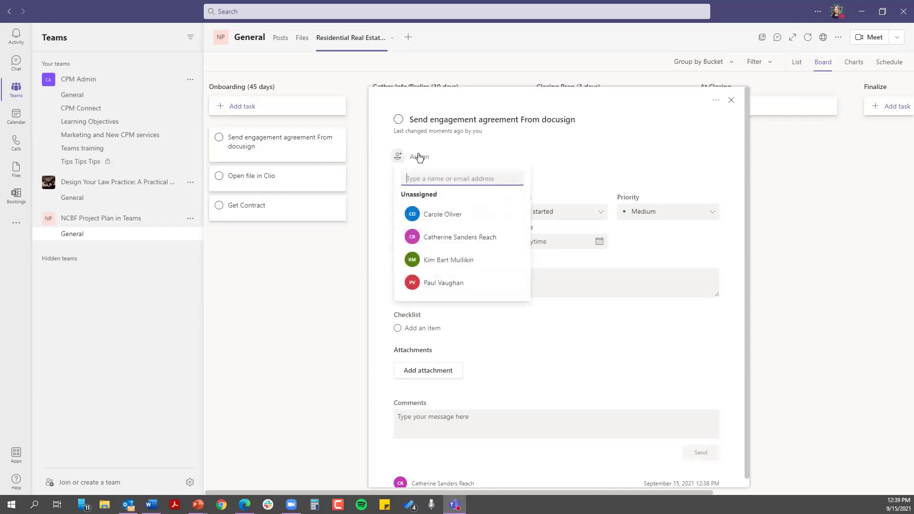
pyautogui.click(436, 215)
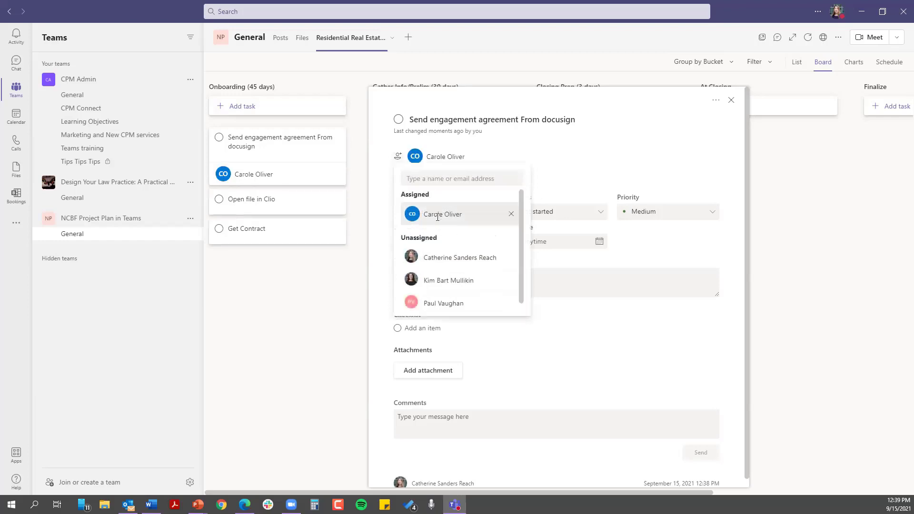
# Rename the plan's Pink label as "Residental" from the task's label choices.
pyautogui.click(533, 181)
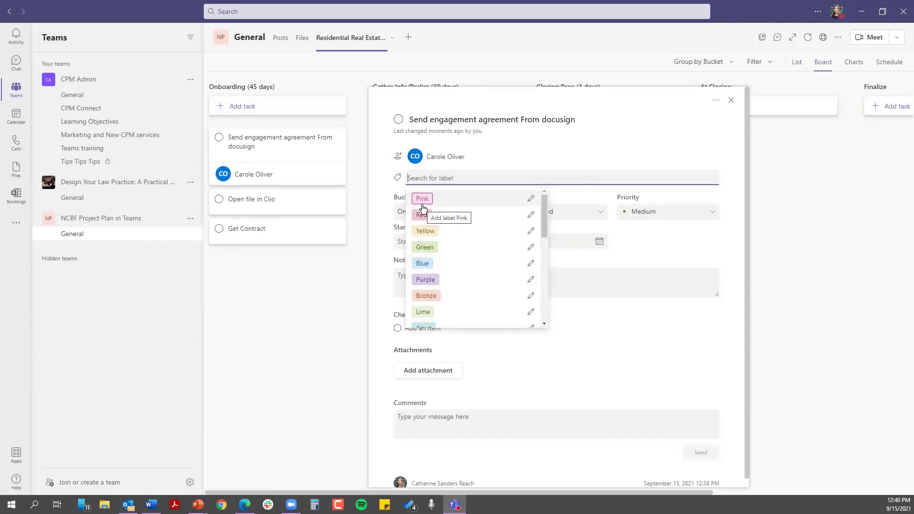
pyautogui.click(531, 199)
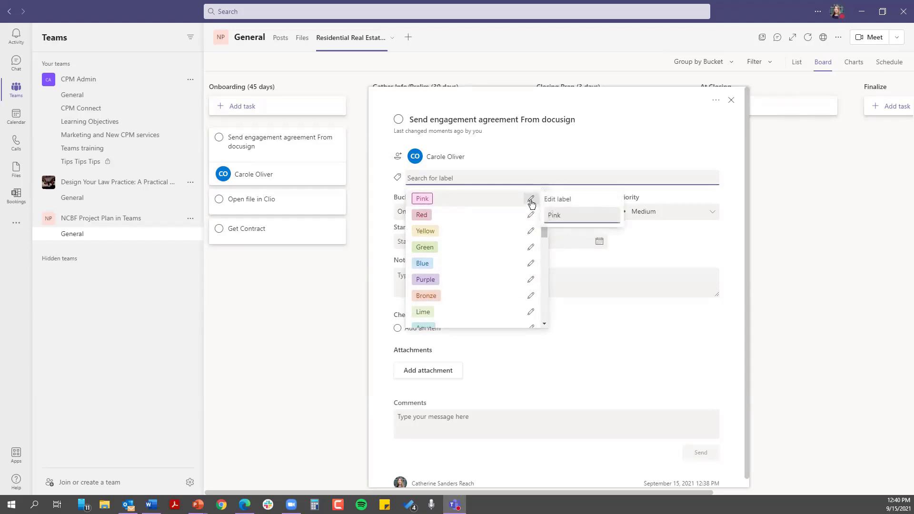
pyautogui.press('BackSpace')
pyautogui.press('BackSpace')
pyautogui.press('BackSpace')
pyautogui.press('BackSpace')
pyautogui.write('Resident')
pyautogui.write('al')
pyautogui.press('Return')
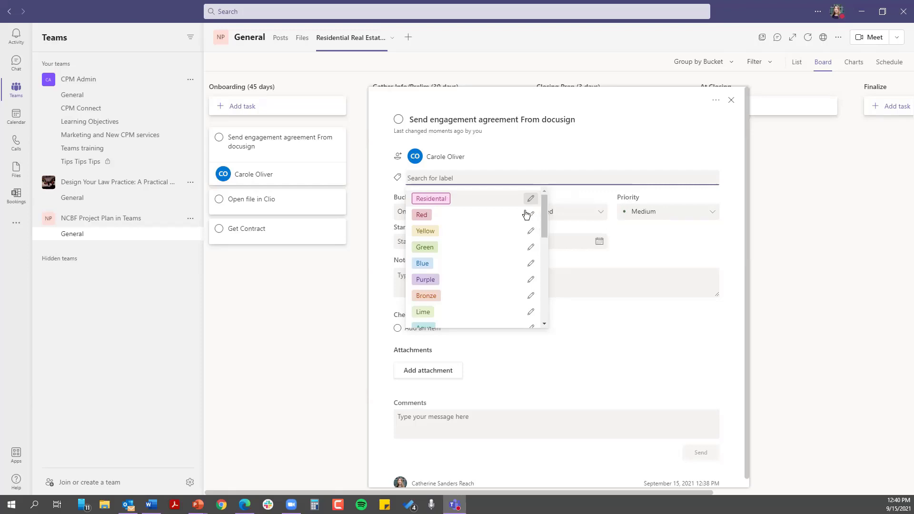
# Rename the plan's Red label as "45 day contract".
pyautogui.click(530, 216)
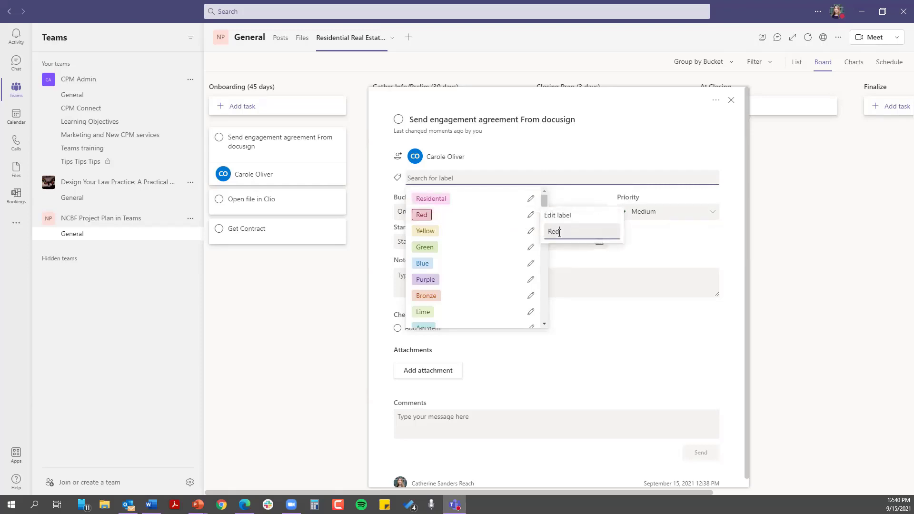
pyautogui.press('BackSpace')
pyautogui.write('45 day contract')
pyautogui.click(568, 299)
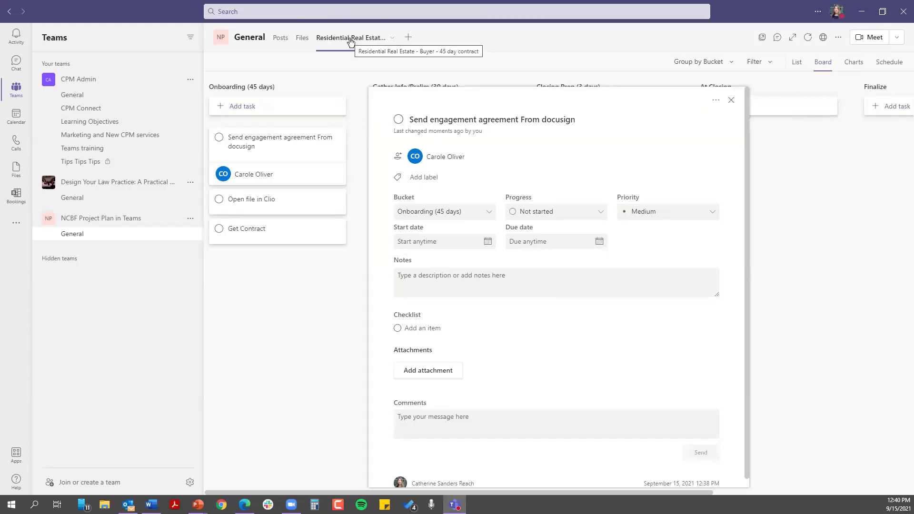
# Apply the "Residental" and "45 day contract" labels to the engagement agreement task.
pyautogui.click(425, 177)
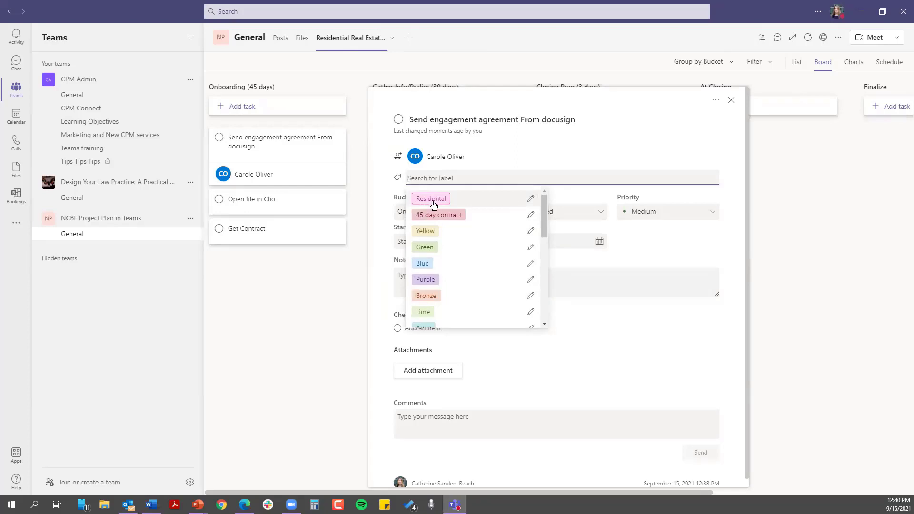
pyautogui.click(517, 203)
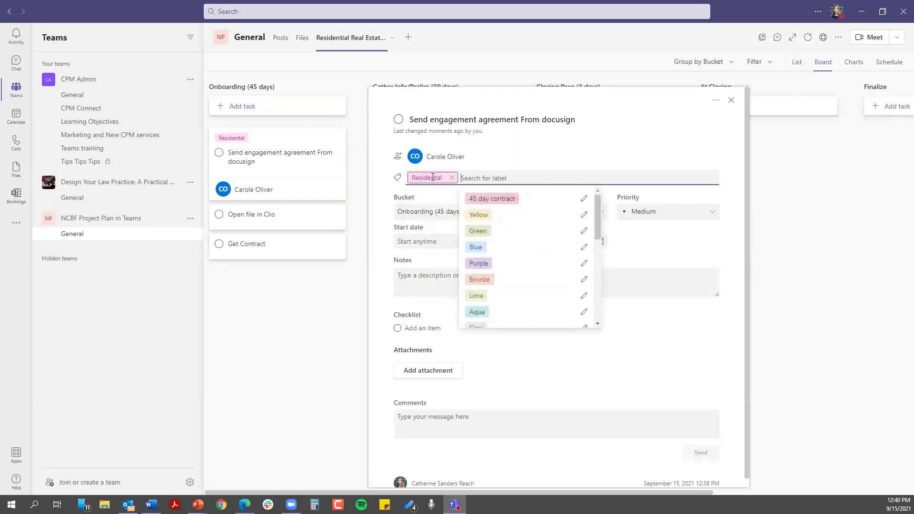
pyautogui.click(475, 202)
pyautogui.click(516, 352)
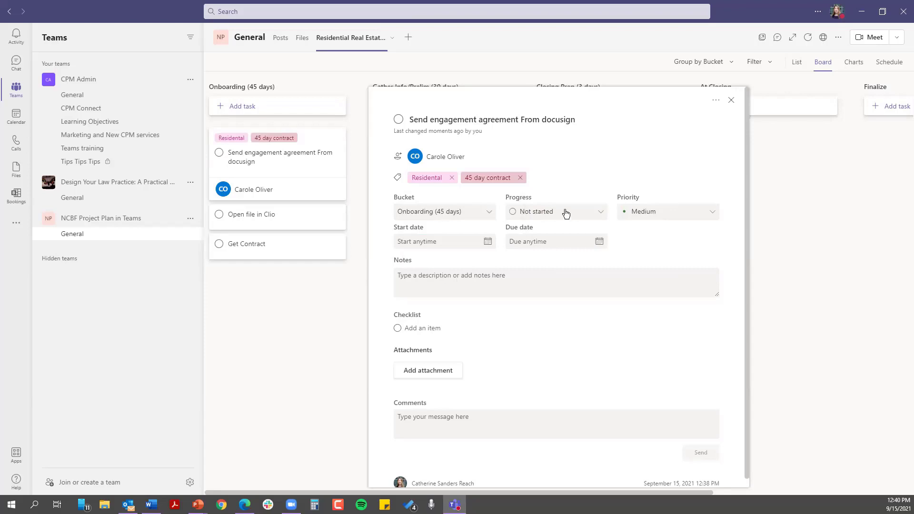
# Set the engagement agreement task's priority to Important and its due date to 09/16/2021.
pyautogui.click(660, 216)
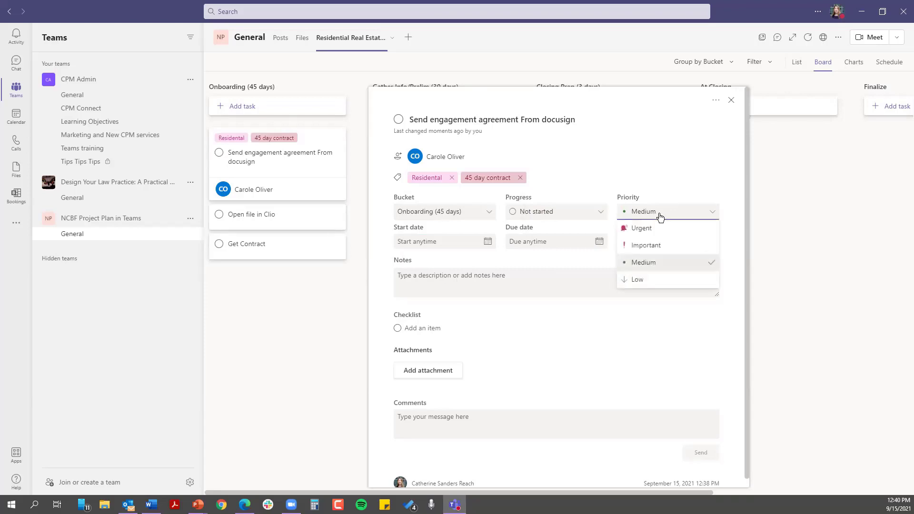
pyautogui.click(659, 247)
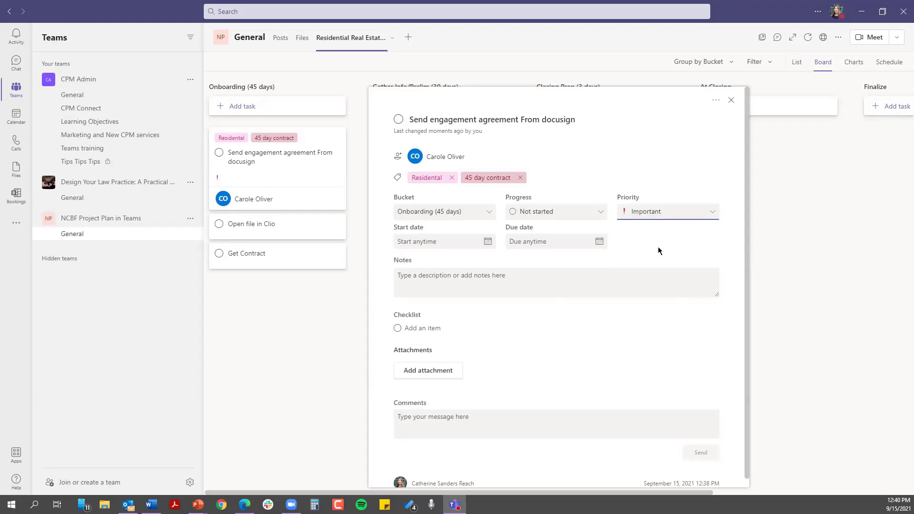
pyautogui.click(541, 241)
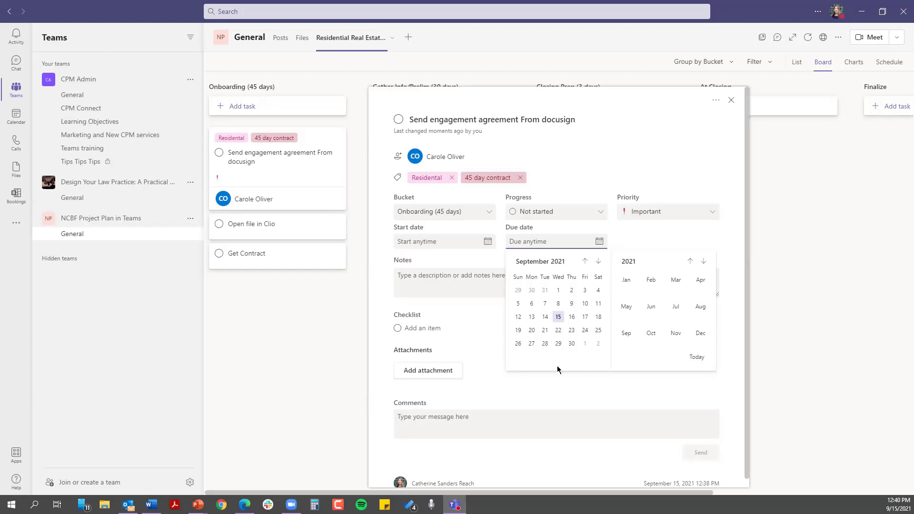
pyautogui.click(572, 318)
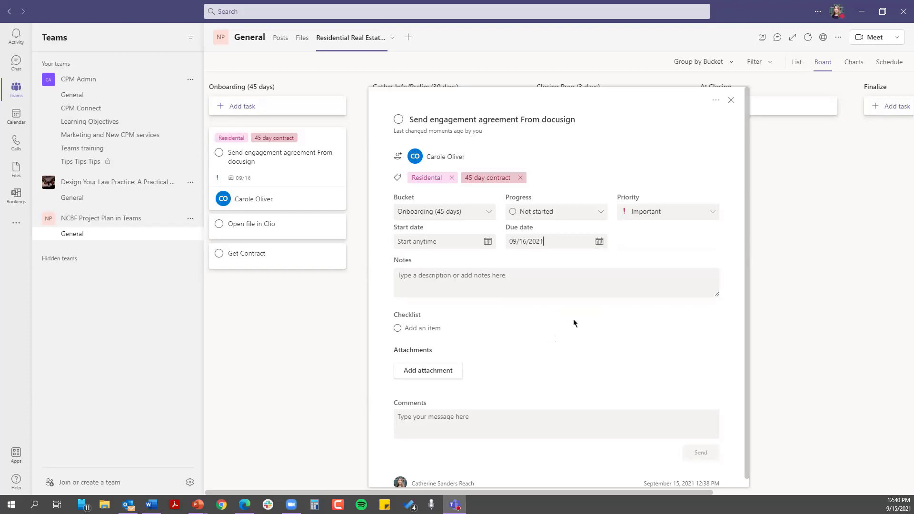
# Examine the task's notes, attachment source options and comments area, and close the task details.
pyautogui.click(487, 281)
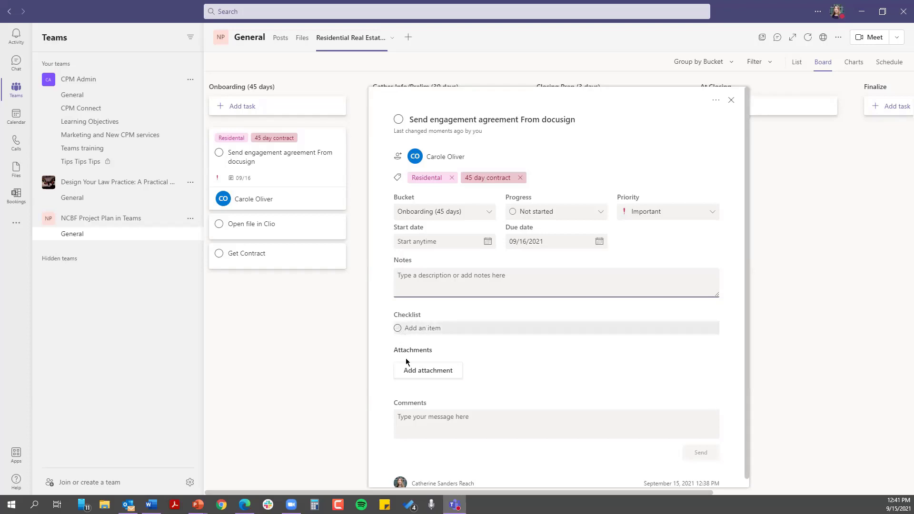
pyautogui.click(414, 373)
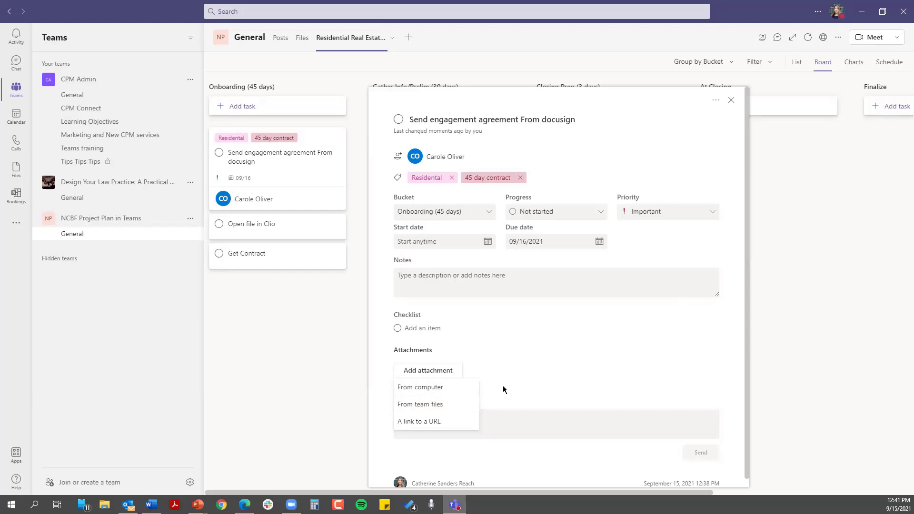
pyautogui.scroll(-1, 503, 386)
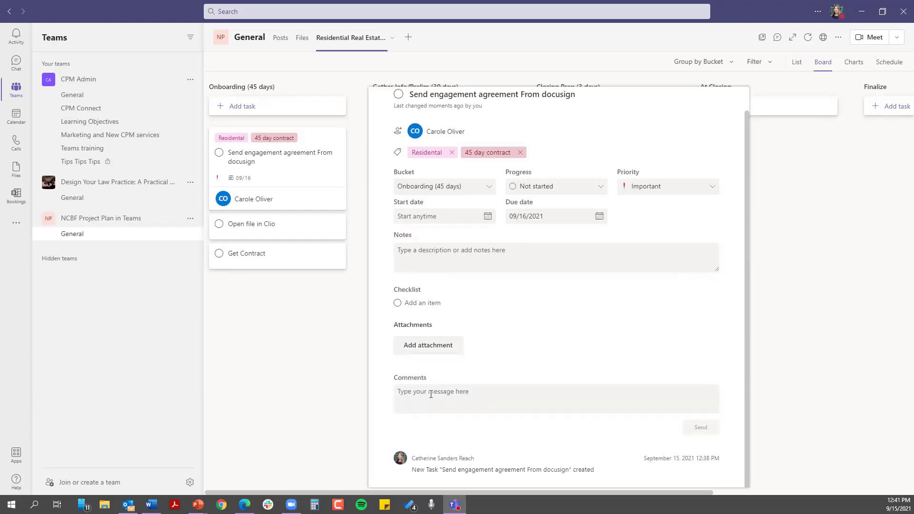
pyautogui.click(821, 292)
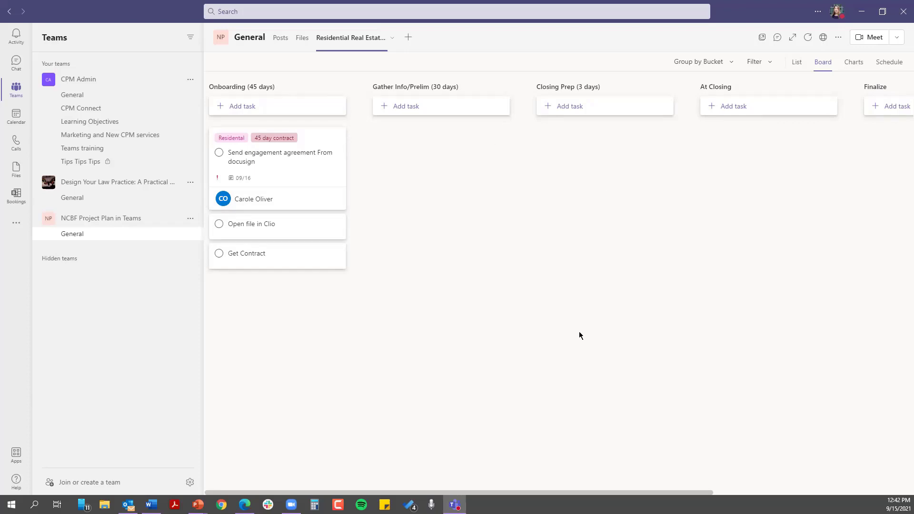
# Open the Residential Real Estate plan in Planner on the web with the navigation collapsed, and view its charts.
pyautogui.click(824, 38)
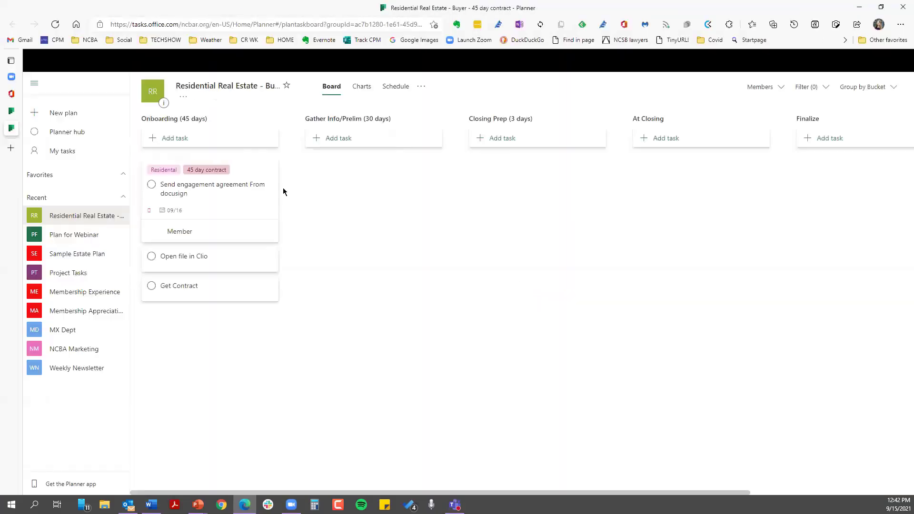
pyautogui.click(38, 89)
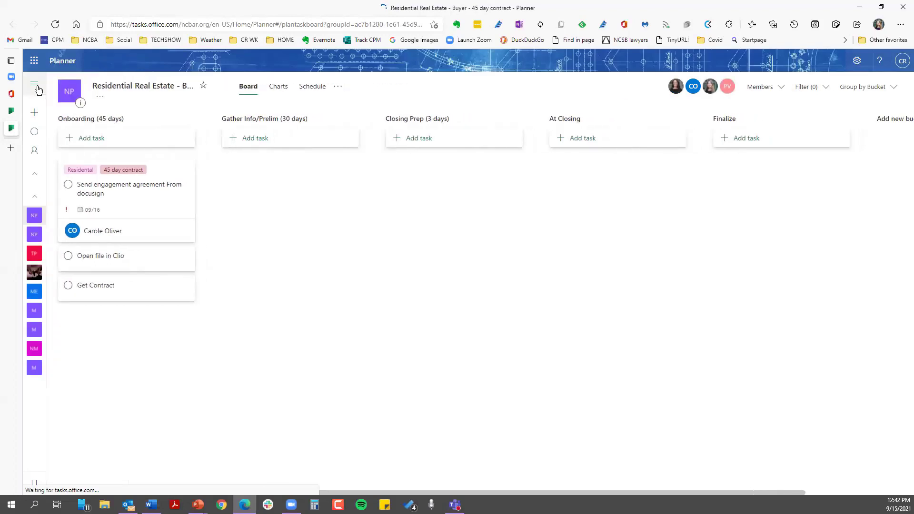
pyautogui.click(276, 90)
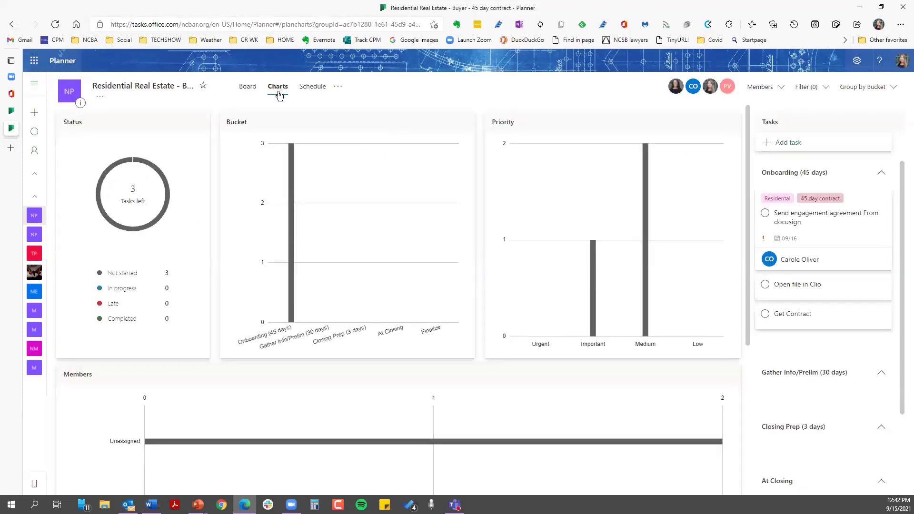
# Return to the plan's board and switch to the Sample Estate Plan among the recent plans.
pyautogui.click(249, 88)
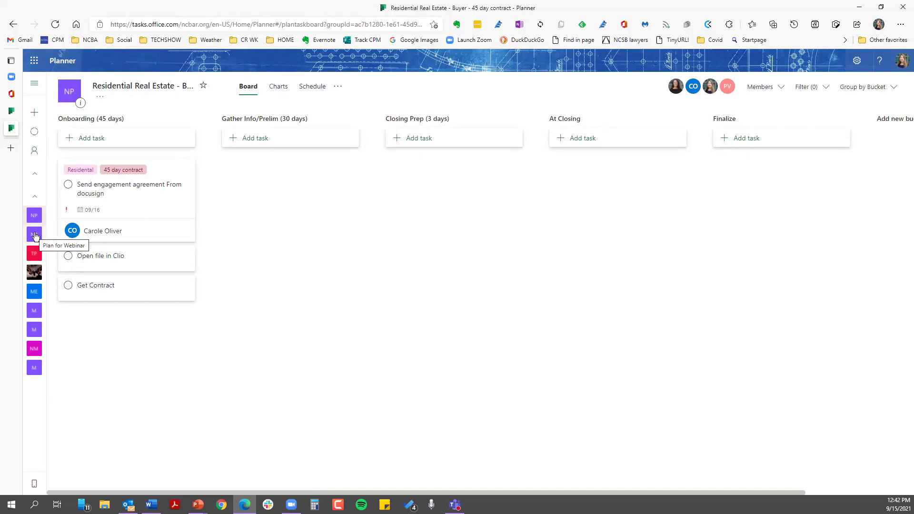
pyautogui.click(33, 84)
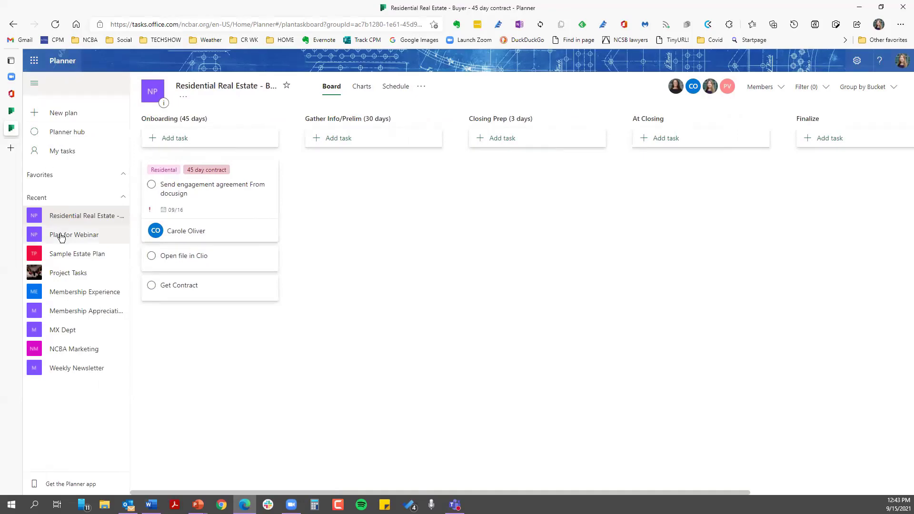
pyautogui.click(70, 255)
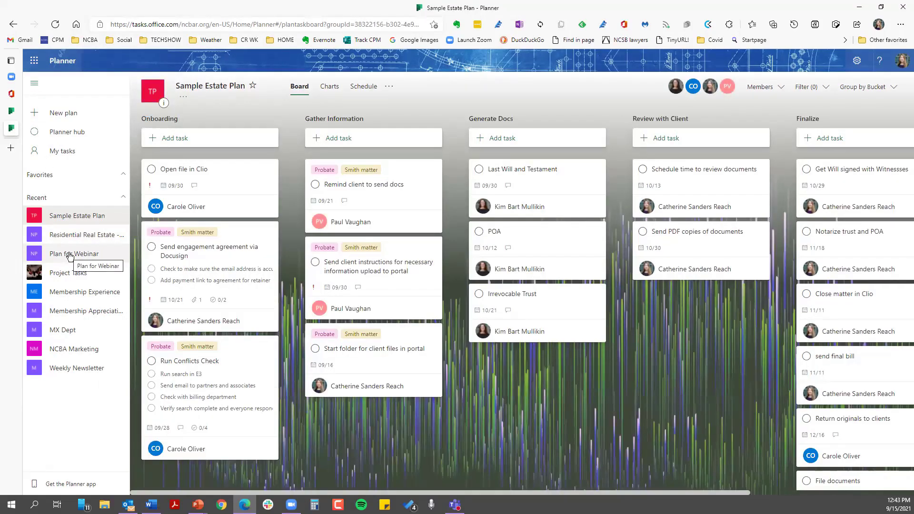
# Collapse the navigation, examine the details of the "Send engagement agreement via Docusign" task, and close them.
pyautogui.click(31, 86)
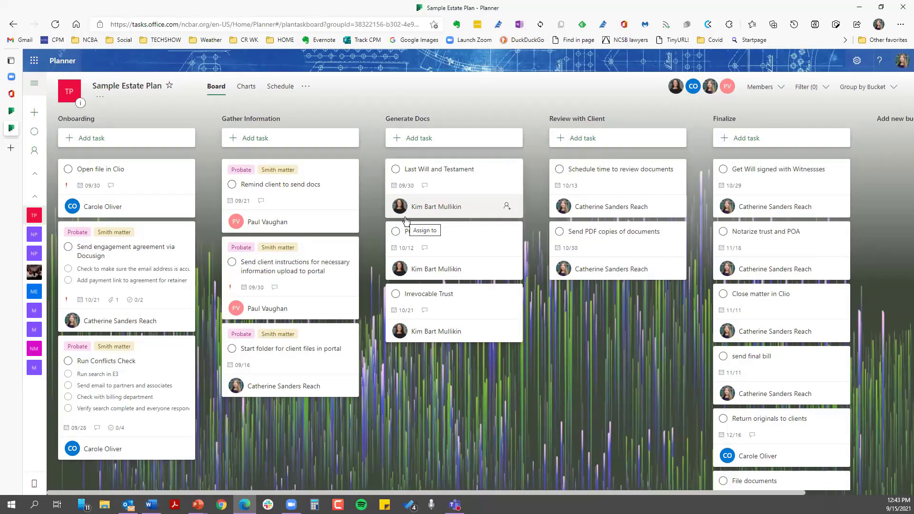
pyautogui.click(159, 261)
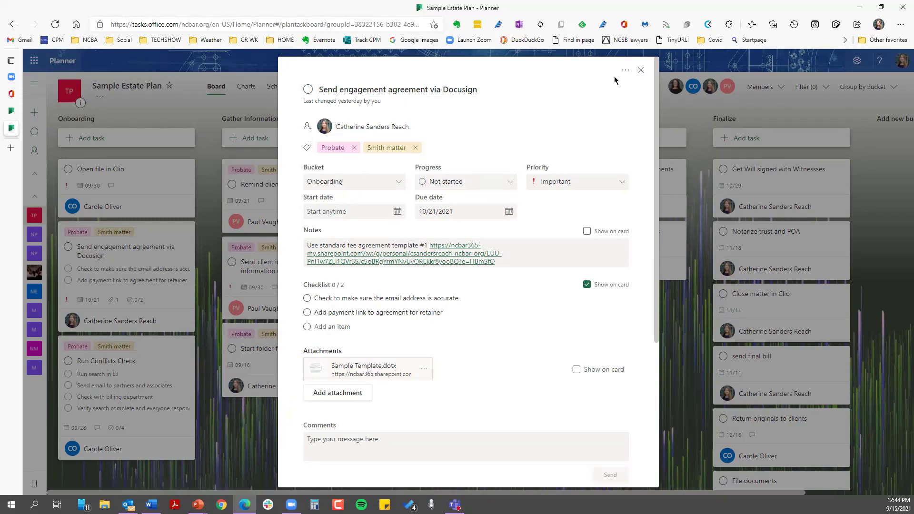
pyautogui.click(641, 71)
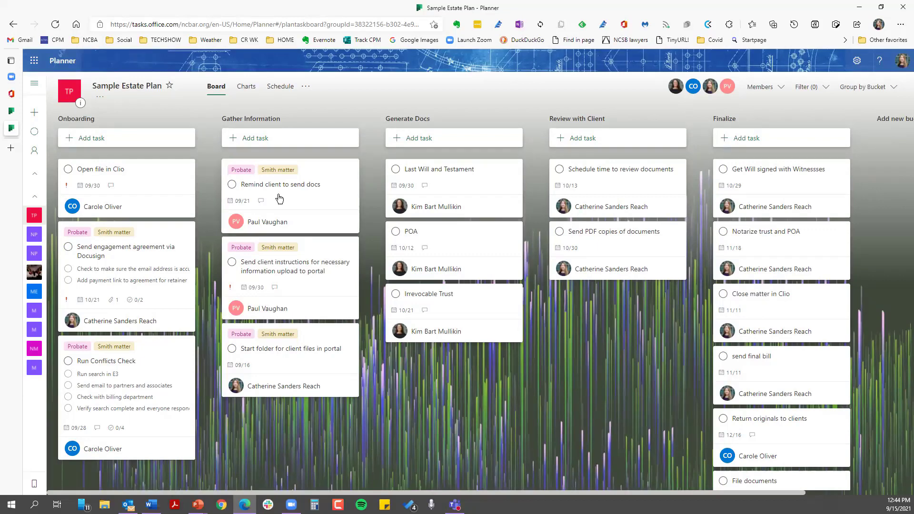
# Examine the Sample Estate Plan's charts for status, bucket, priority and member workload.
pyautogui.click(245, 88)
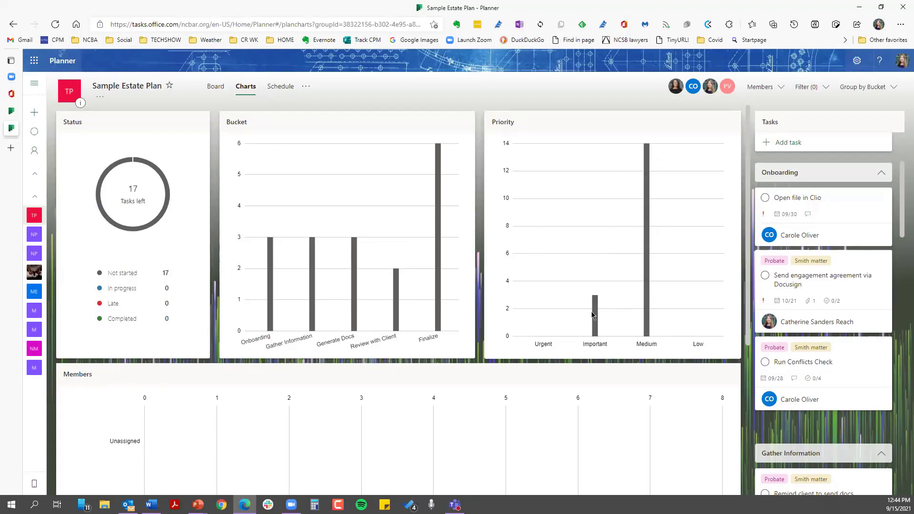
pyautogui.moveTo(593, 311)
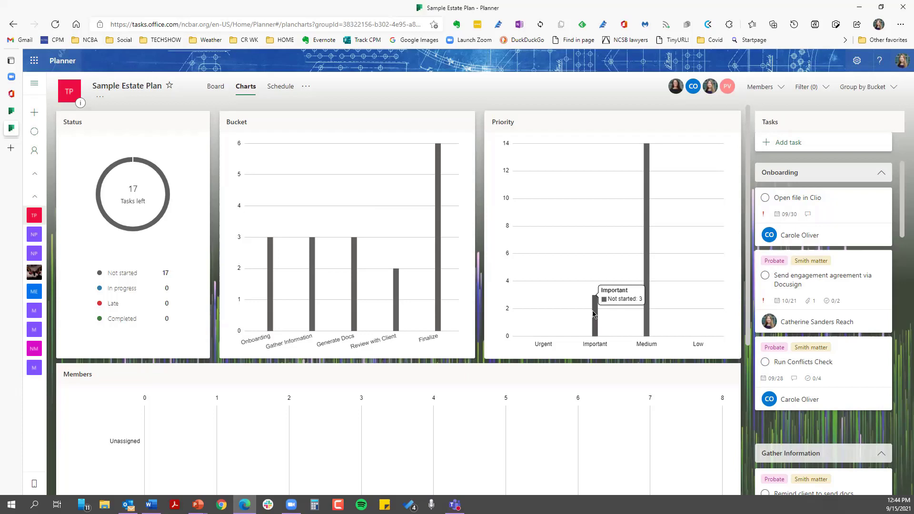
pyautogui.scroll(-3, 605, 312)
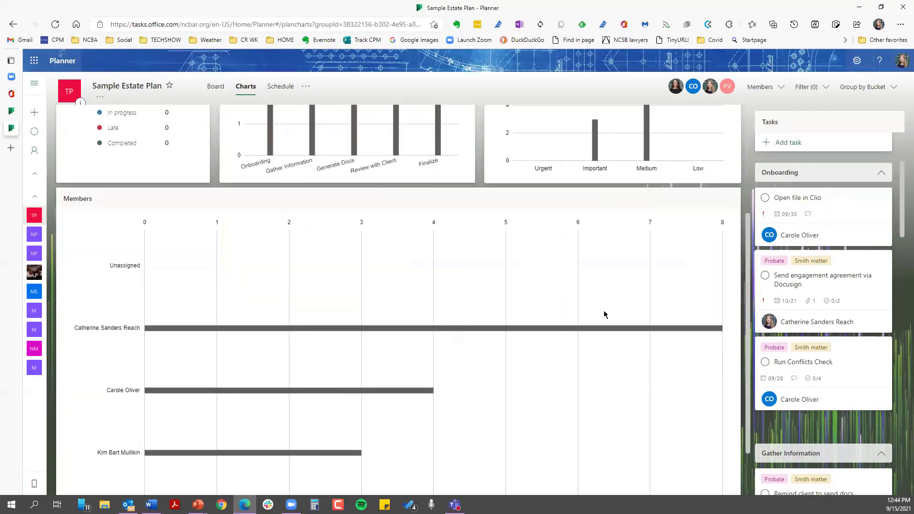
pyautogui.scroll(-1, 590, 315)
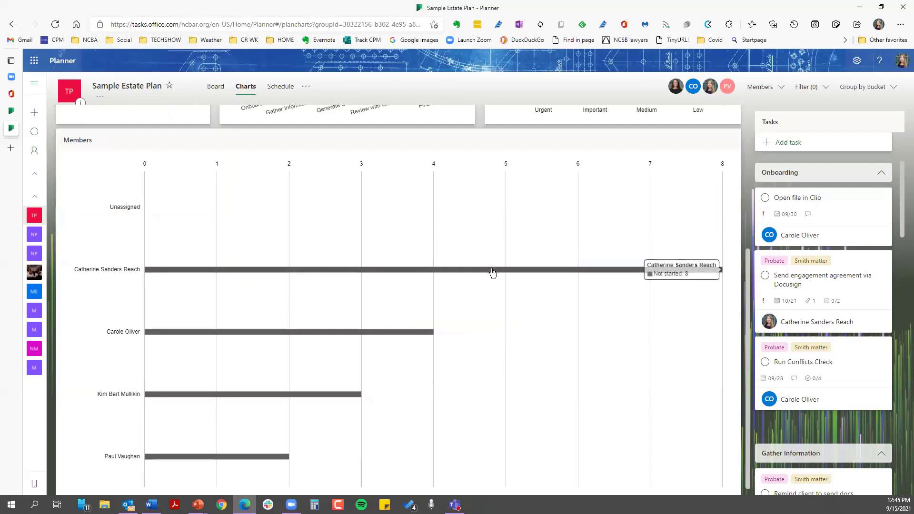
pyautogui.scroll(-1, 485, 333)
pyautogui.scroll(4, 486, 335)
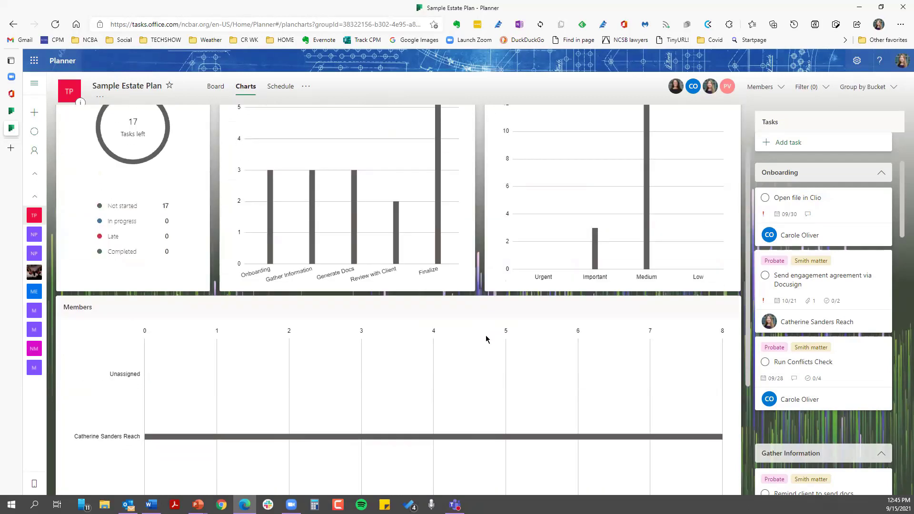
pyautogui.scroll(-3, 486, 335)
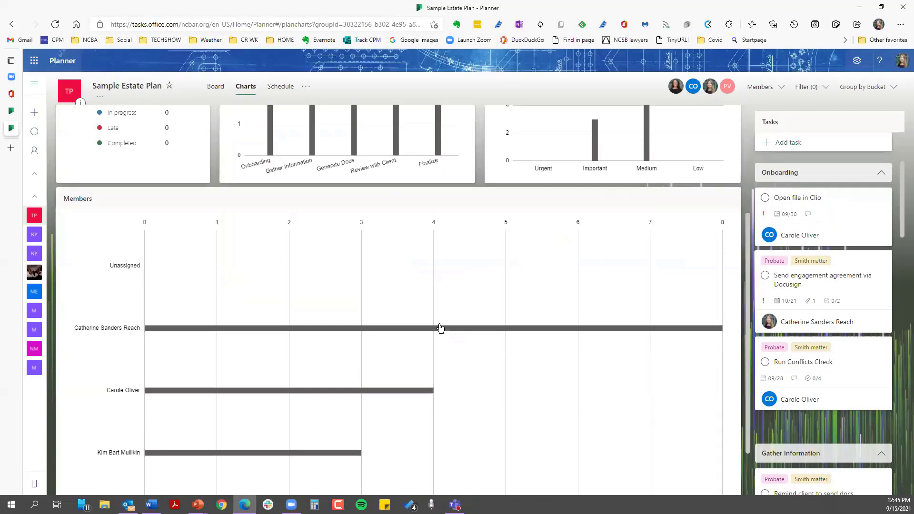
pyautogui.moveTo(440, 327)
pyautogui.scroll(4, 460, 379)
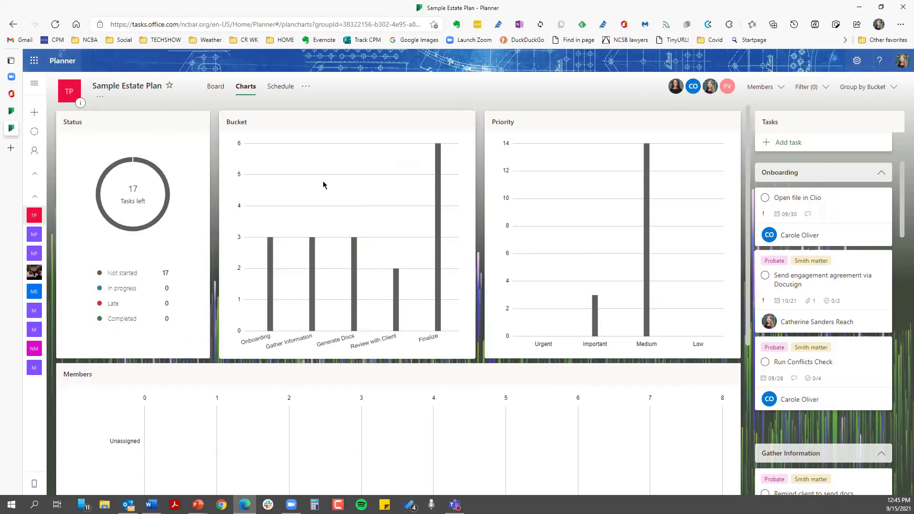
# View the plan's schedule, look into the September 16 task, and compare the week view with the month view.
pyautogui.click(273, 91)
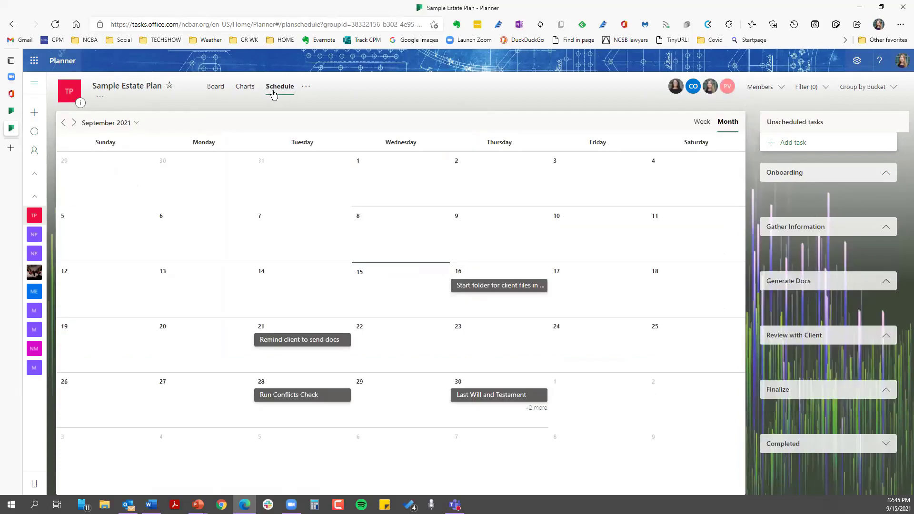
pyautogui.click(485, 286)
pyautogui.click(642, 71)
pyautogui.click(703, 125)
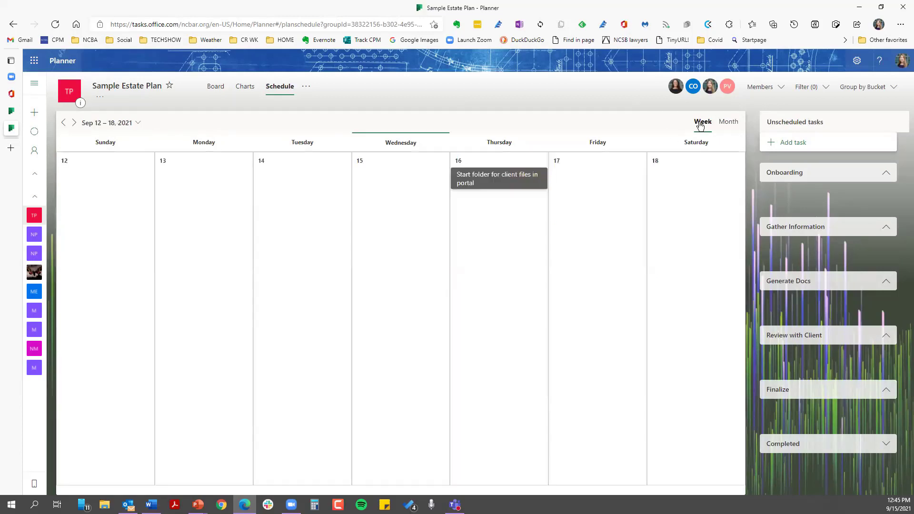
pyautogui.click(729, 126)
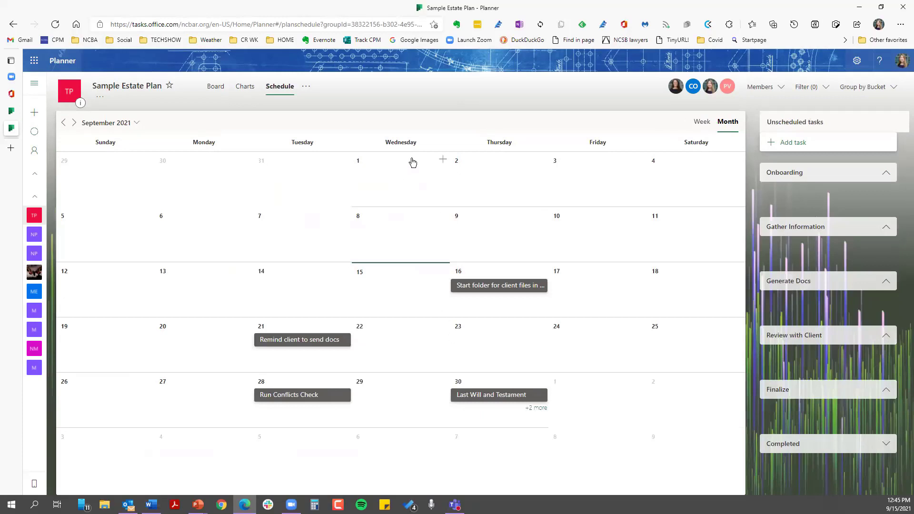
# Look through the plan's additional options, return to the board, and check the plan's member list.
pyautogui.click(305, 87)
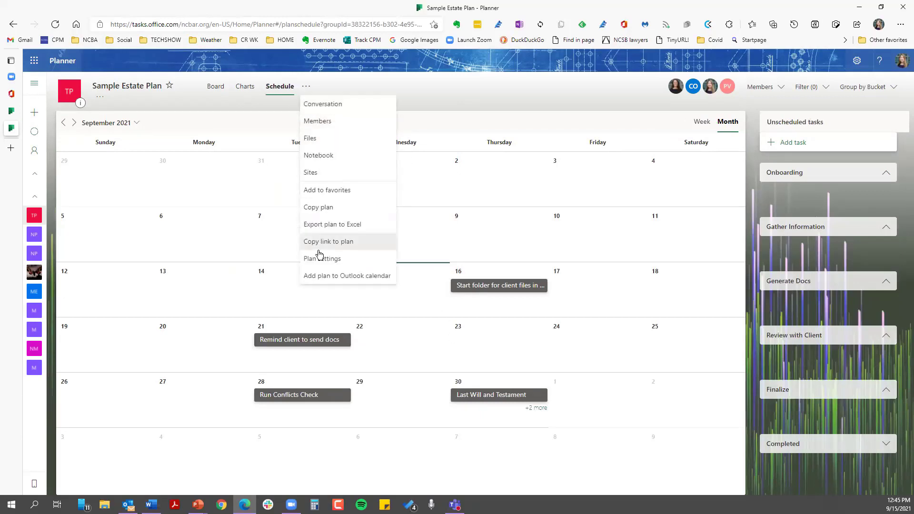
pyautogui.click(318, 122)
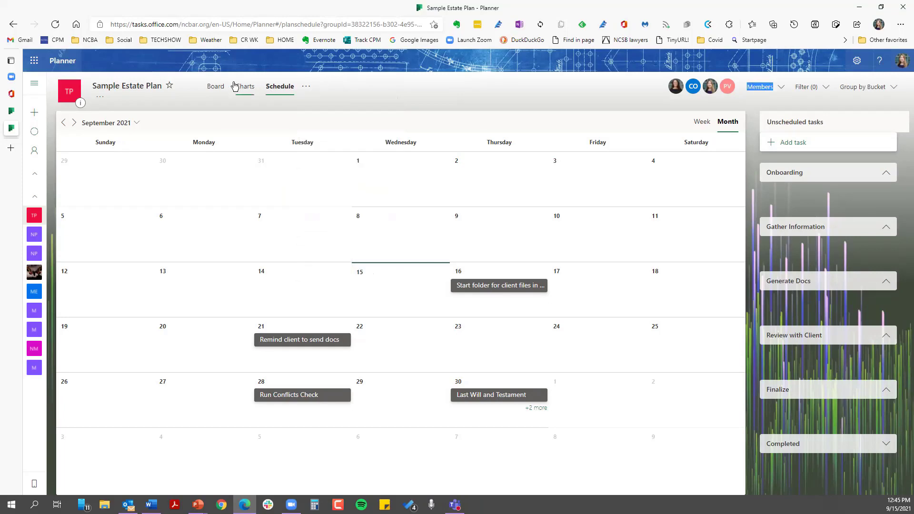
pyautogui.click(214, 87)
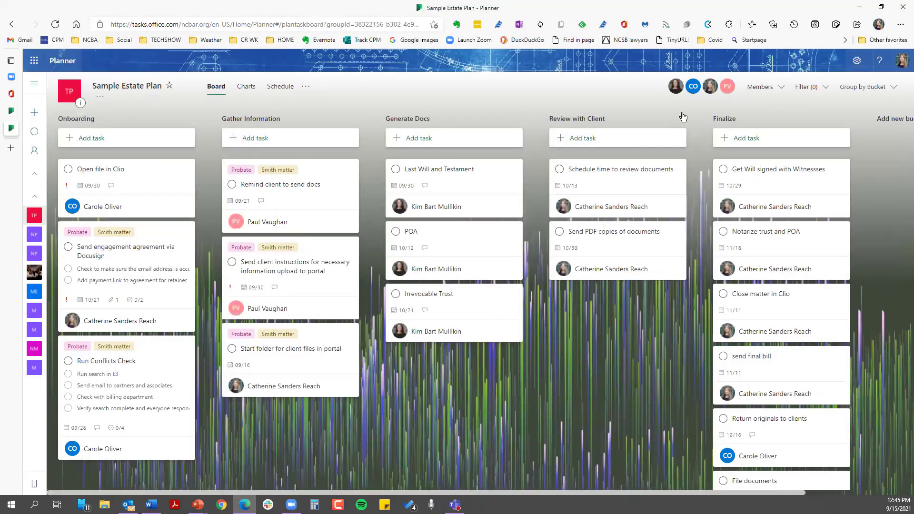
pyautogui.click(766, 90)
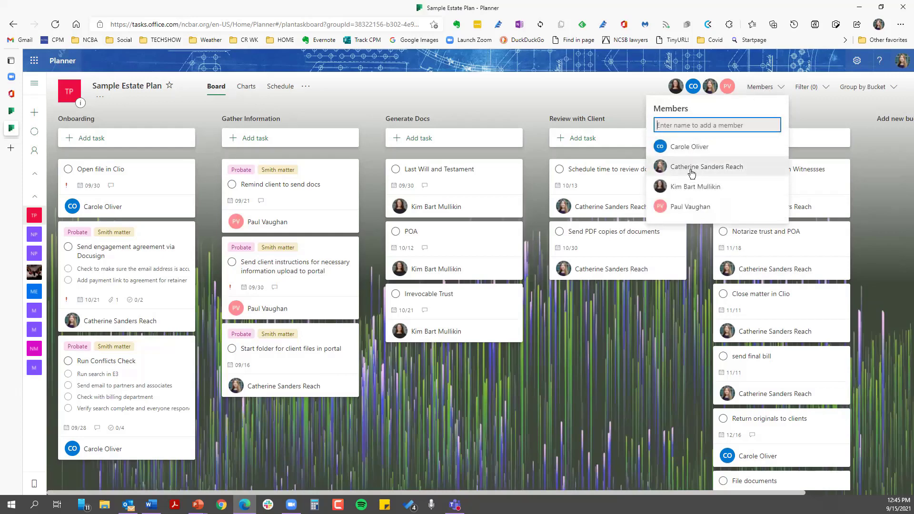
pyautogui.click(764, 87)
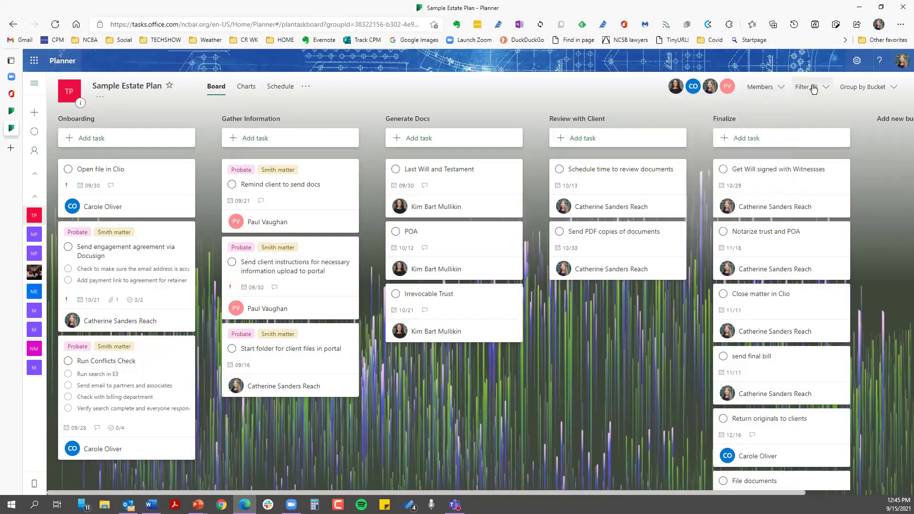
# Group the board by Assigned to, Due date and Priority in turn, and restore the grouping by Bucket.
pyautogui.click(858, 88)
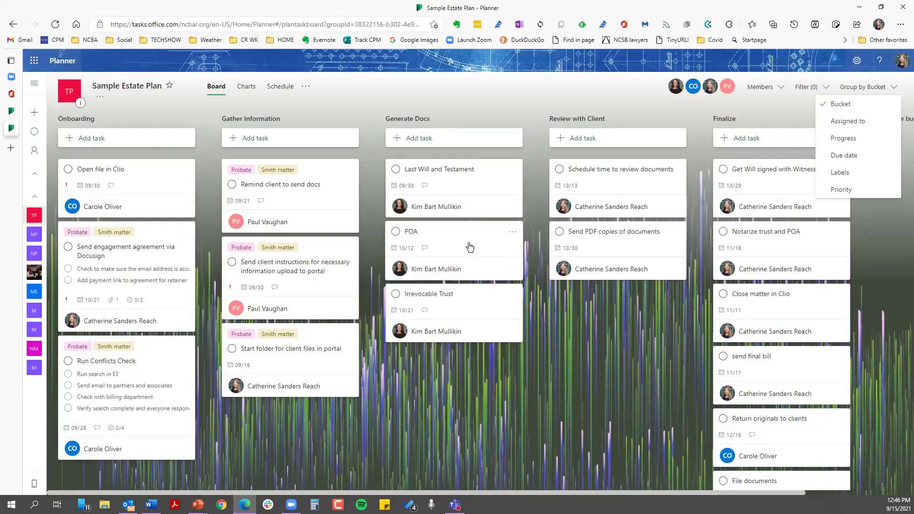
pyautogui.click(846, 124)
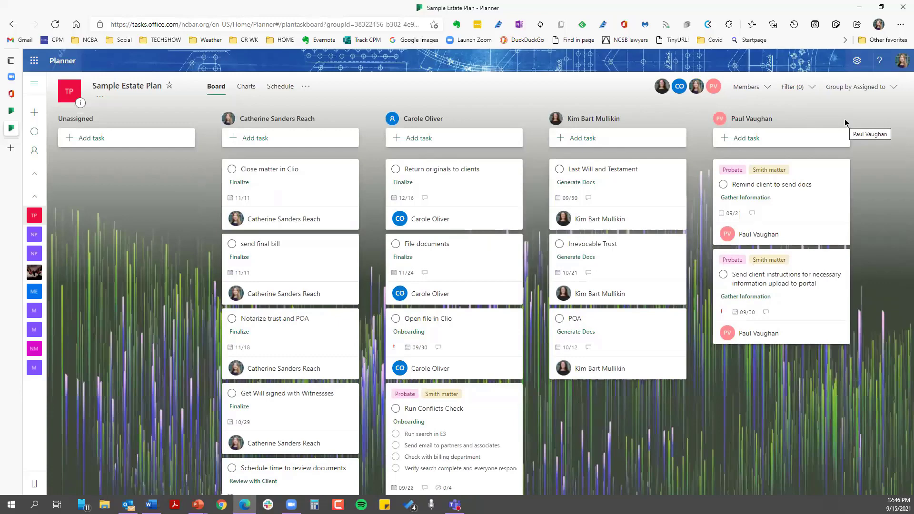
pyautogui.click(857, 86)
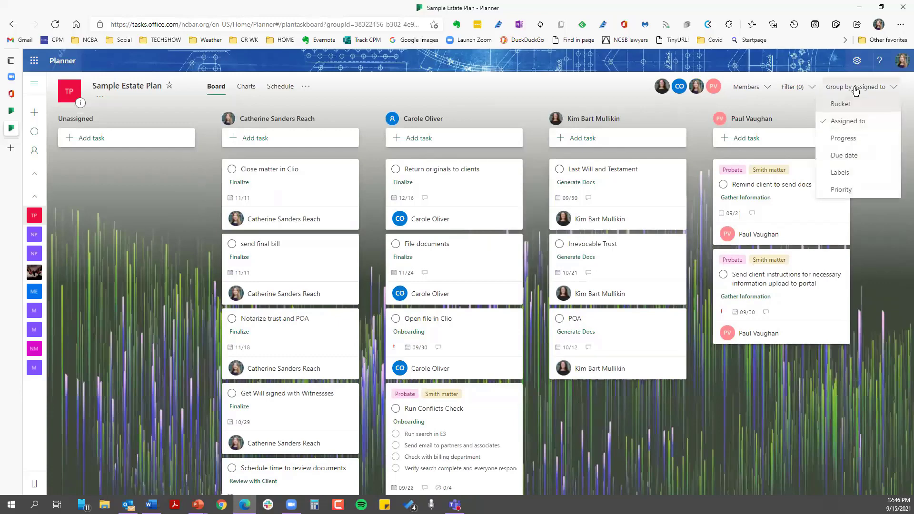
pyautogui.click(852, 155)
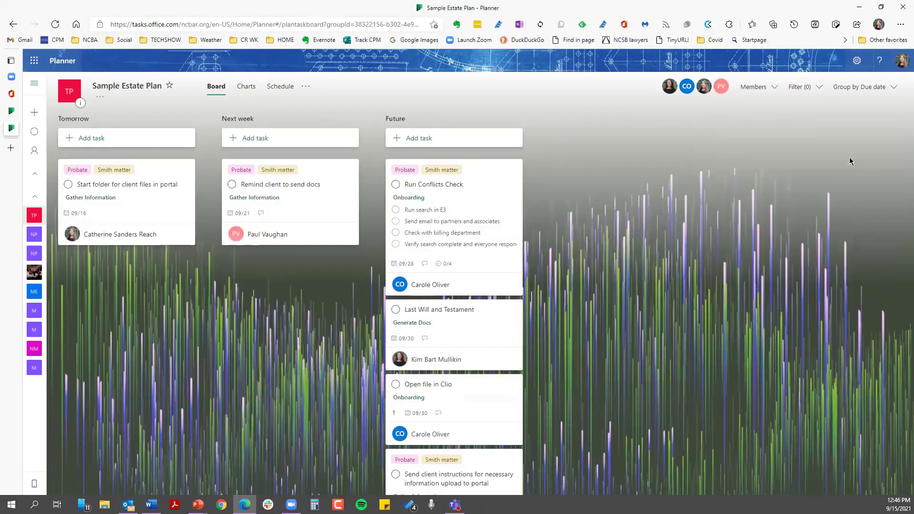
pyautogui.click(853, 90)
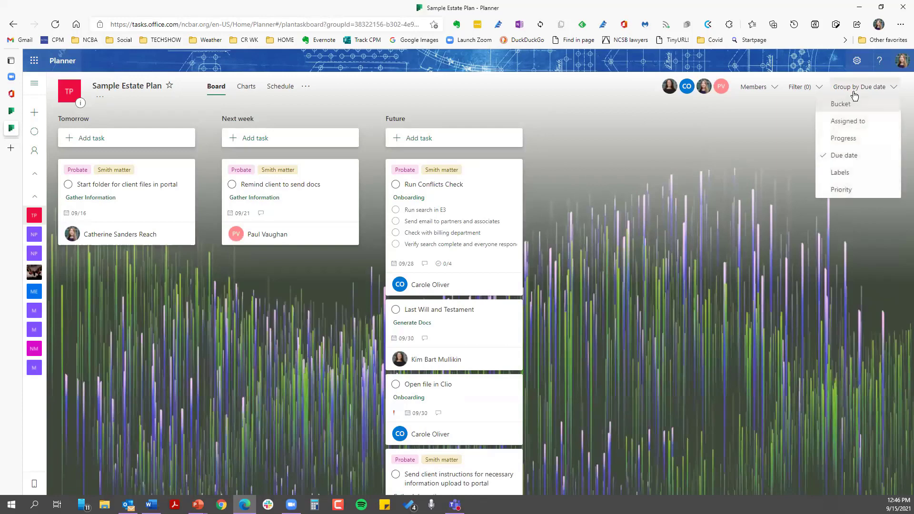
pyautogui.click(843, 189)
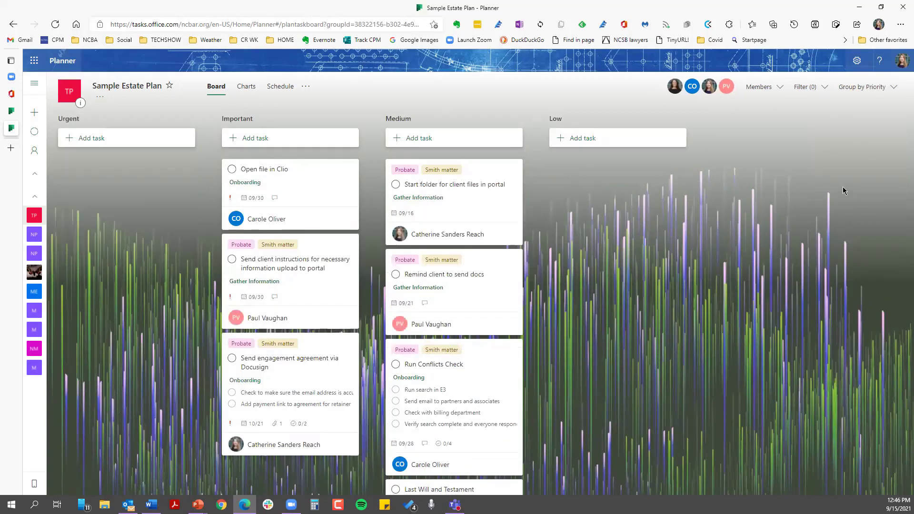
pyautogui.click(857, 91)
pyautogui.click(848, 101)
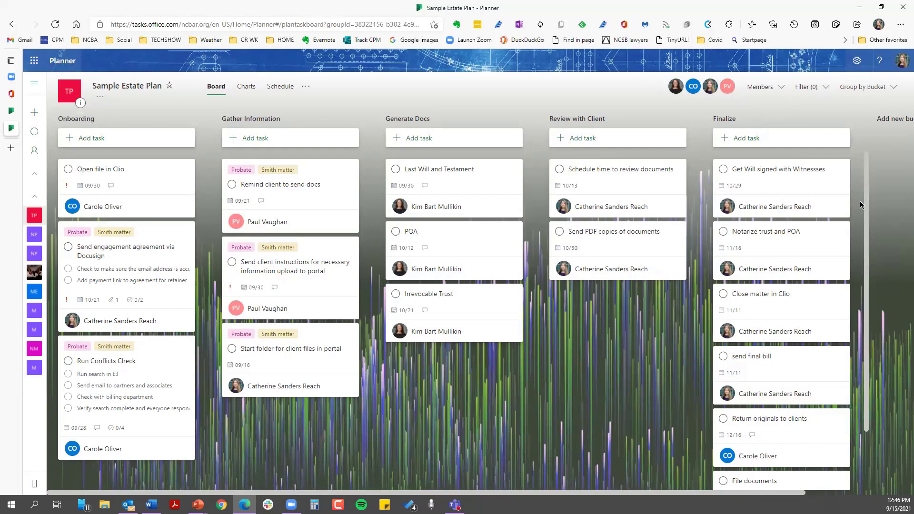
# Filter the board's tasks by the due options No date and This week, and close the filter options.
pyautogui.click(805, 91)
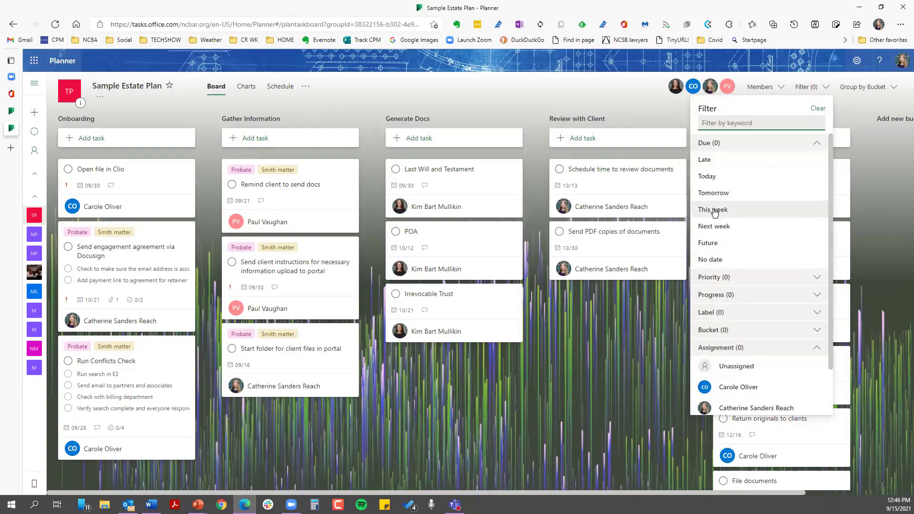
pyautogui.click(714, 262)
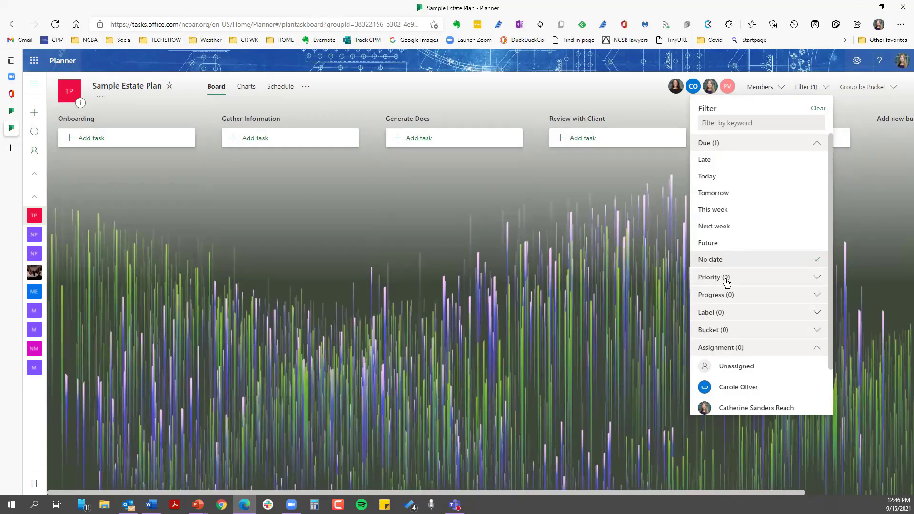
pyautogui.scroll(-2, 733, 339)
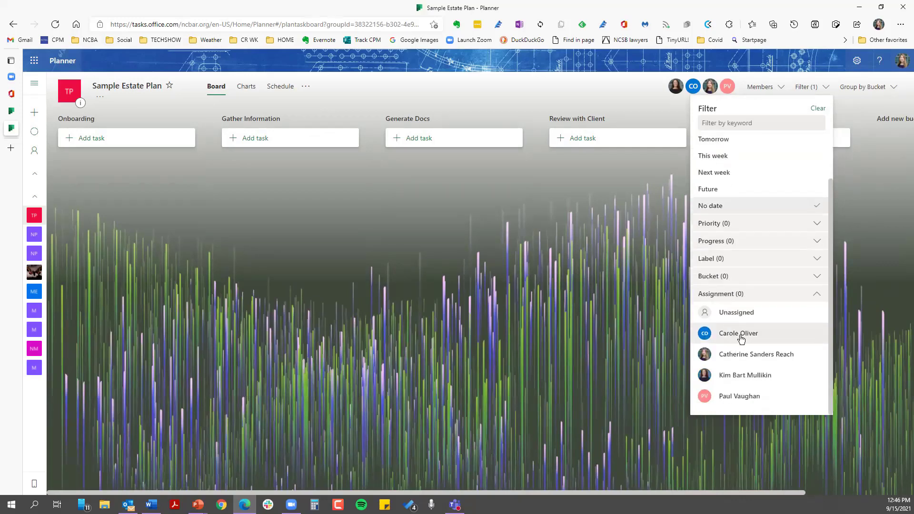
pyautogui.click(741, 359)
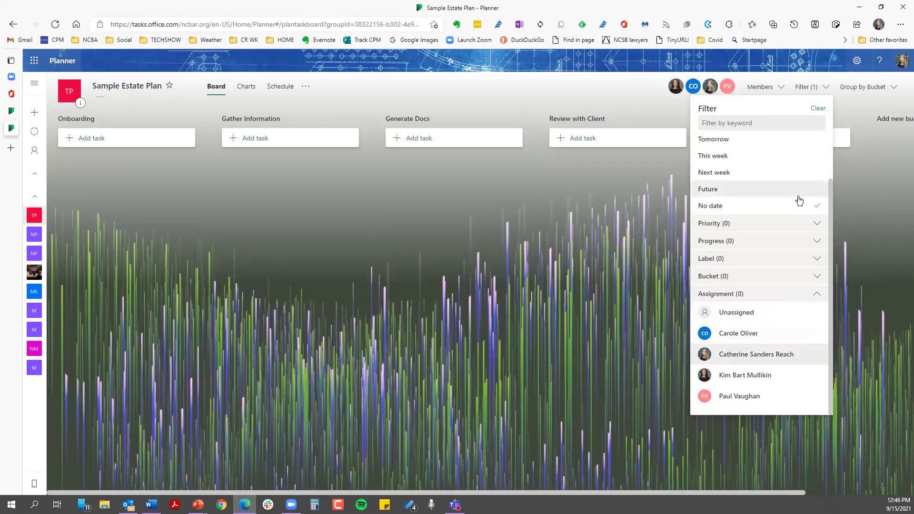
pyautogui.click(723, 160)
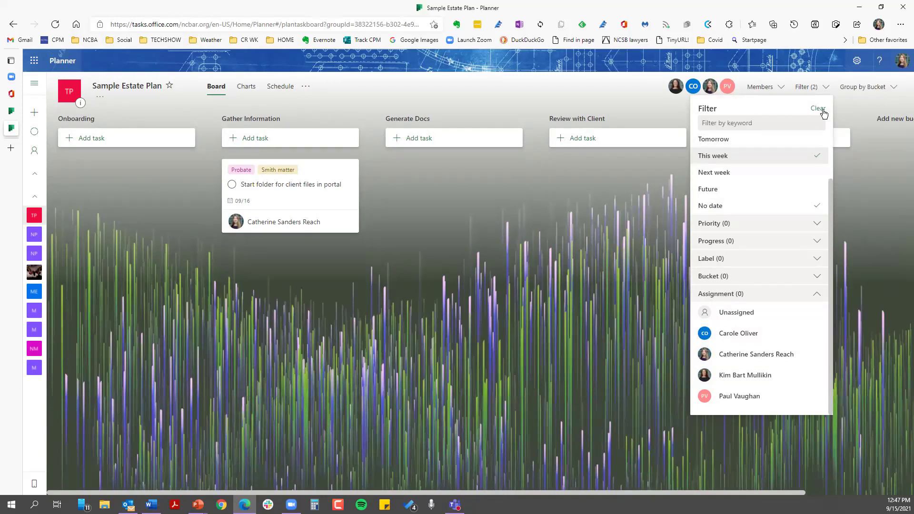
pyautogui.click(842, 112)
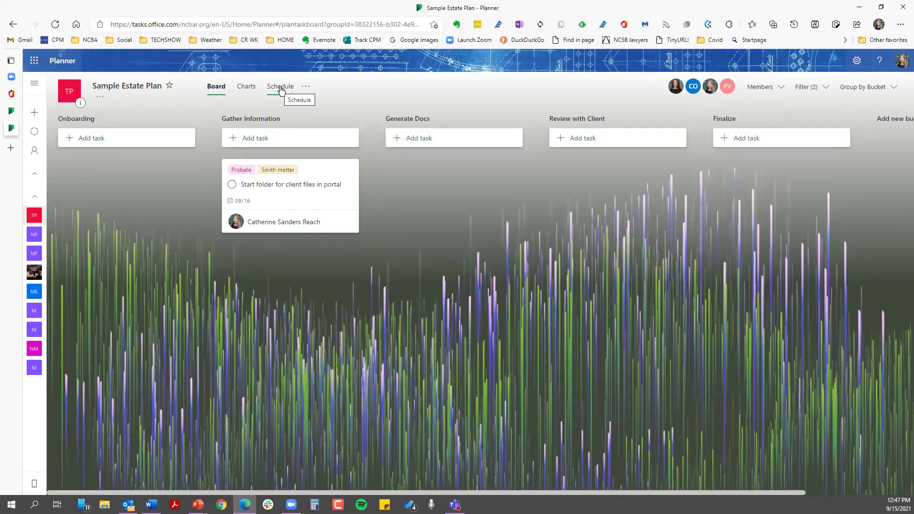
# Examine the charts for the filtered tasks, and clear all filters.
pyautogui.click(246, 90)
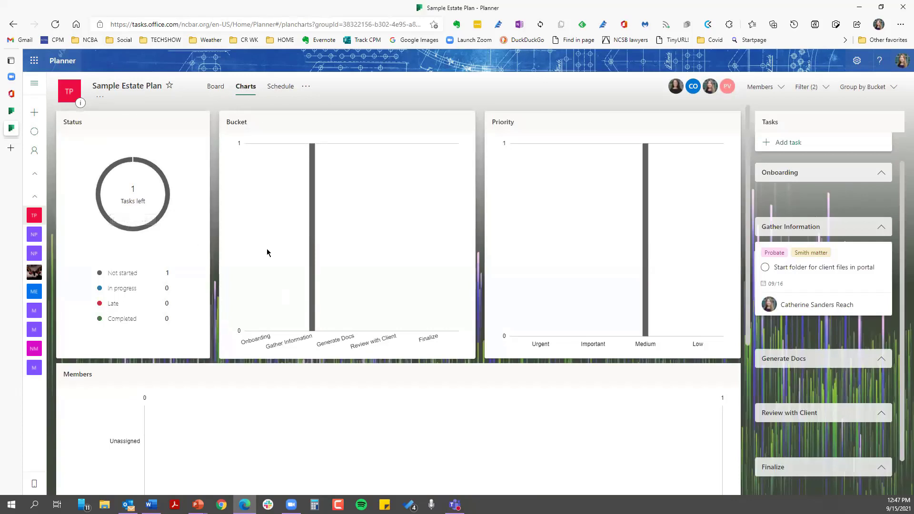
pyautogui.scroll(-2, 248, 346)
pyautogui.scroll(2, 247, 393)
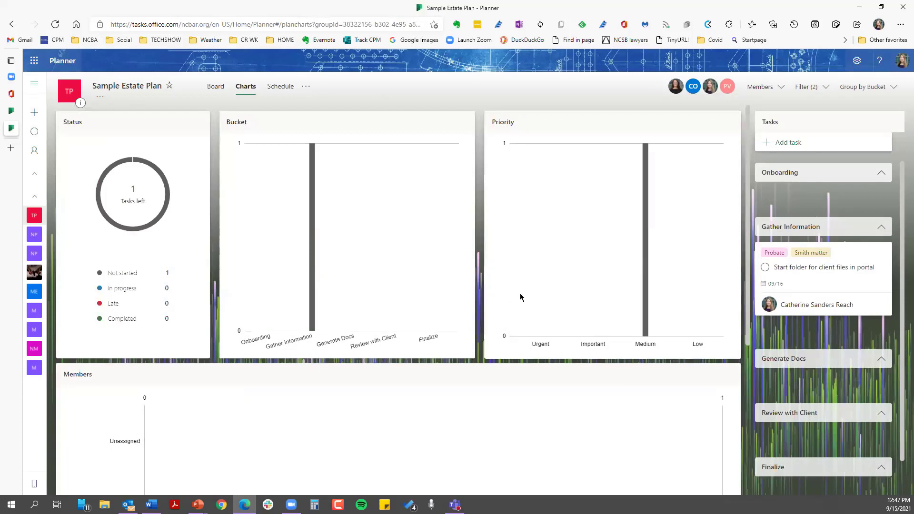
pyautogui.click(804, 90)
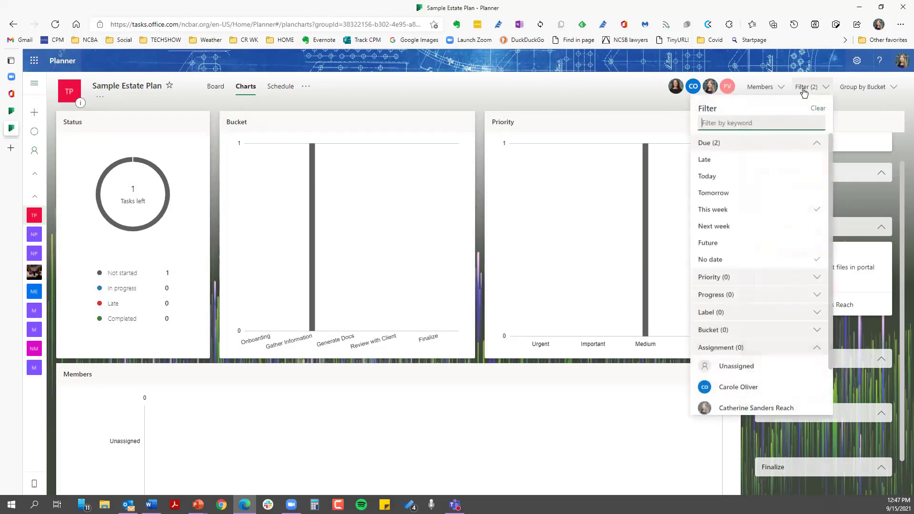
pyautogui.click(819, 109)
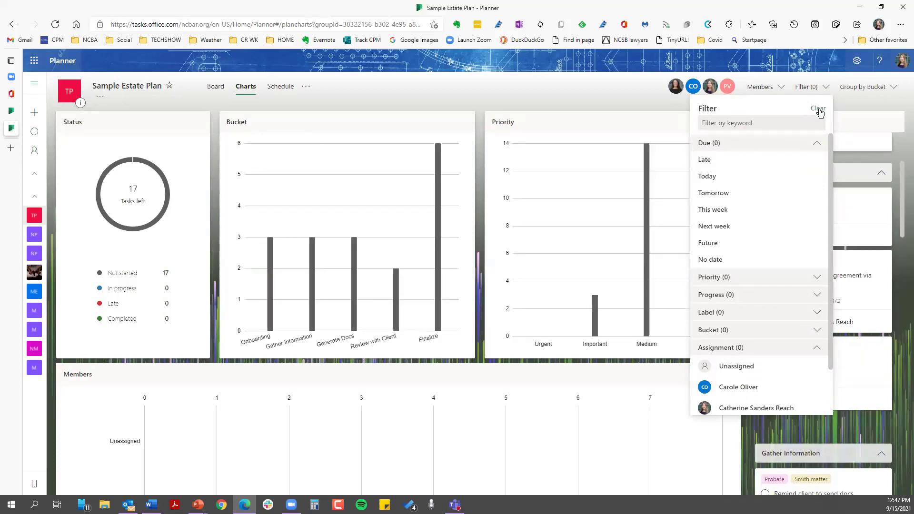
# Switch to Microsoft Teams, look at the residential real estate plan's tasks as a list, and return to its board.
pyautogui.click(855, 100)
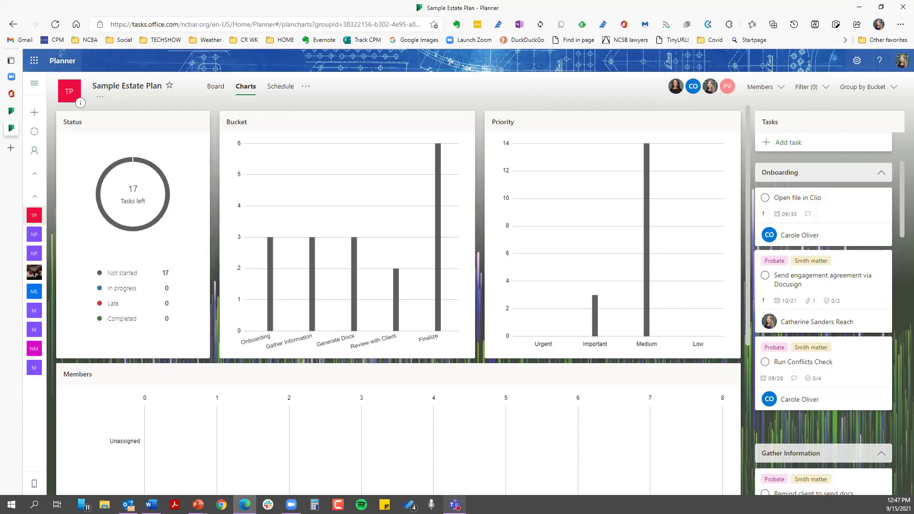
pyautogui.moveTo(455, 505)
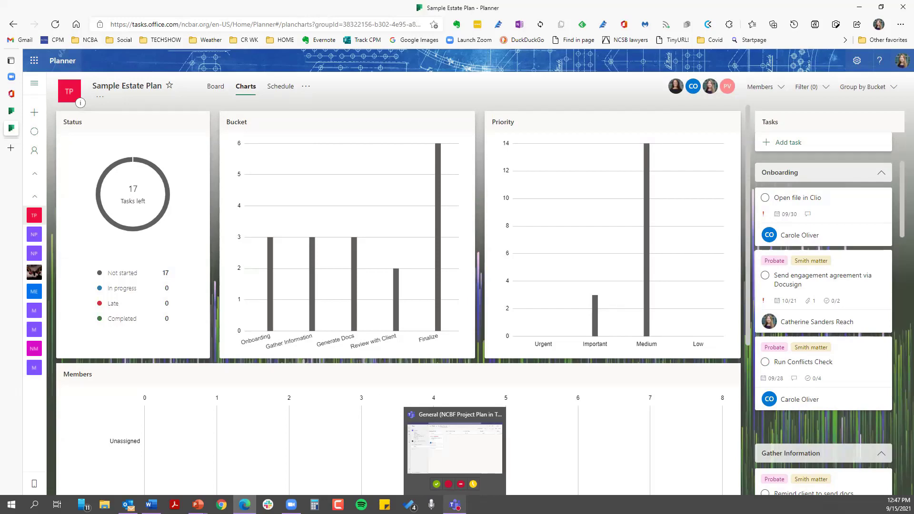
pyautogui.click(455, 447)
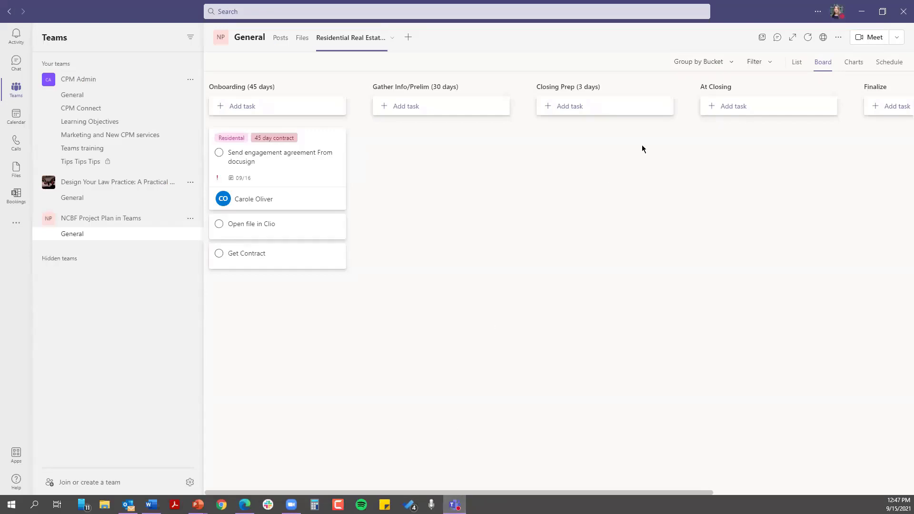
pyautogui.click(797, 64)
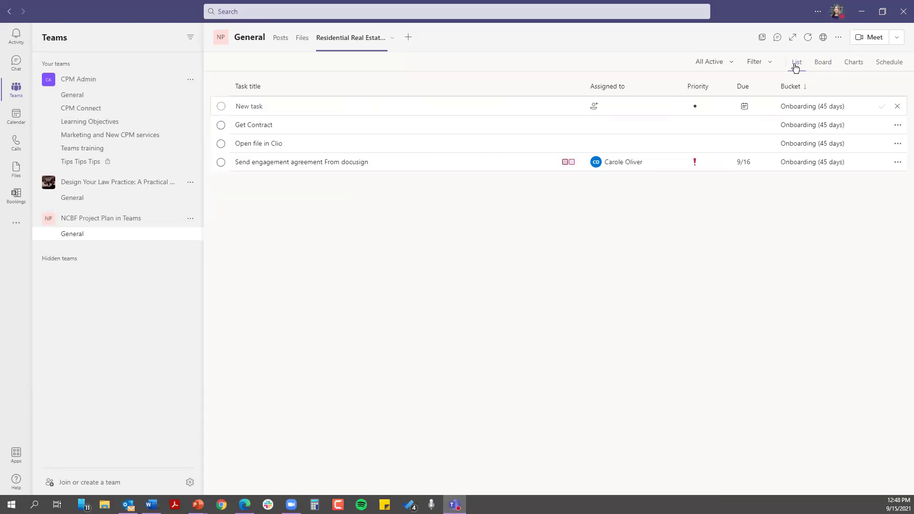
pyautogui.click(796, 67)
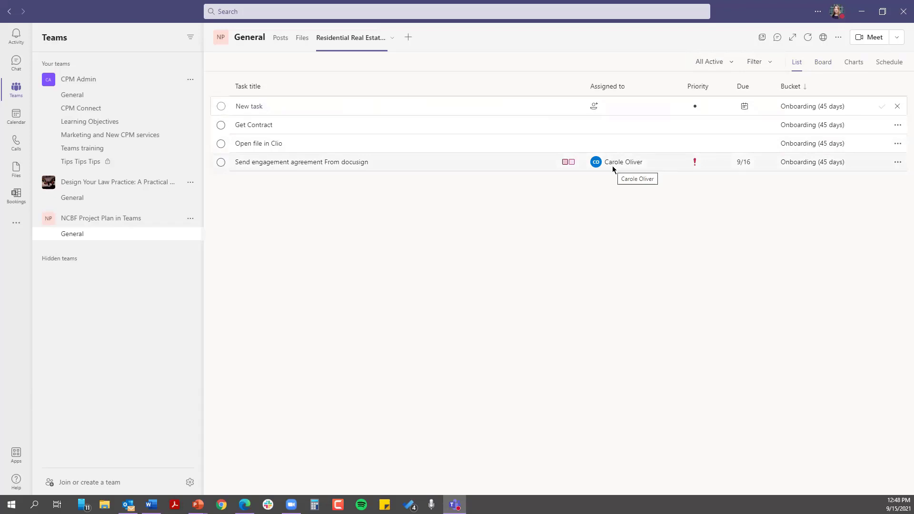
pyautogui.click(827, 68)
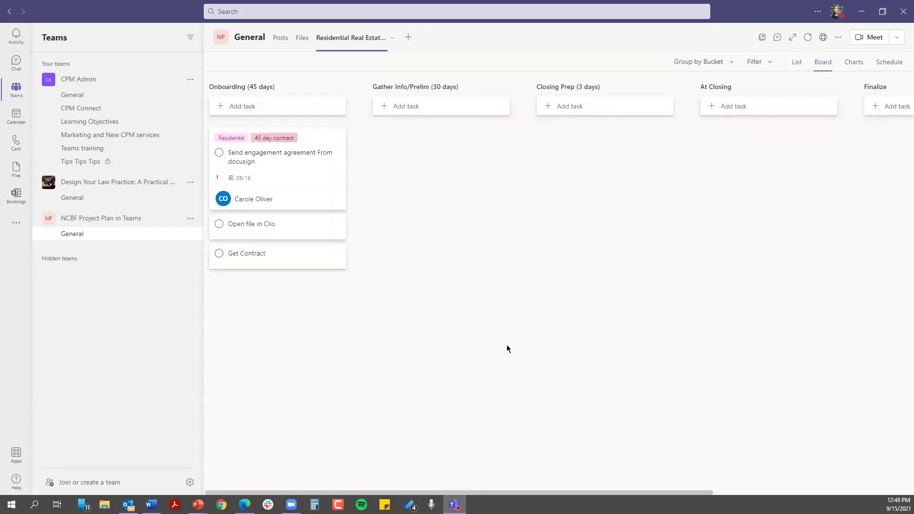
# Switch back to Planner in the browser and export the Sample Estate Plan to Excel from its board.
pyautogui.click(245, 505)
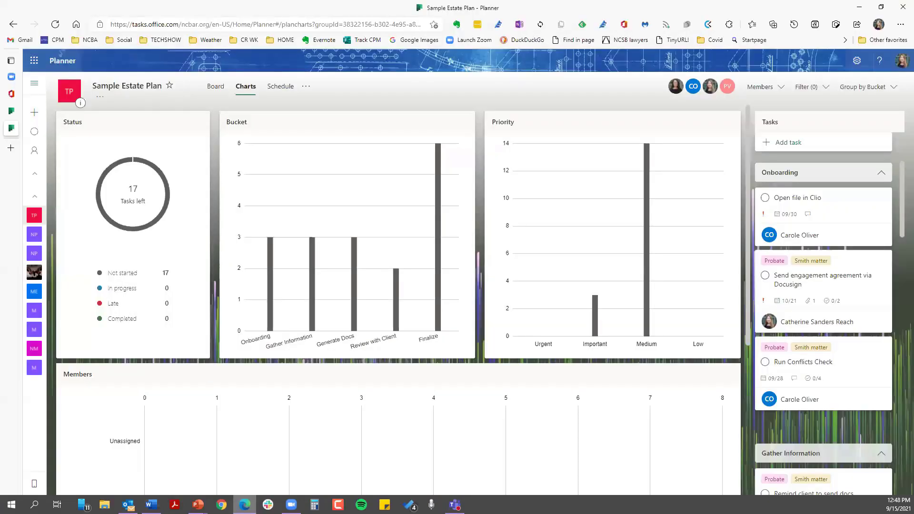
pyautogui.click(216, 89)
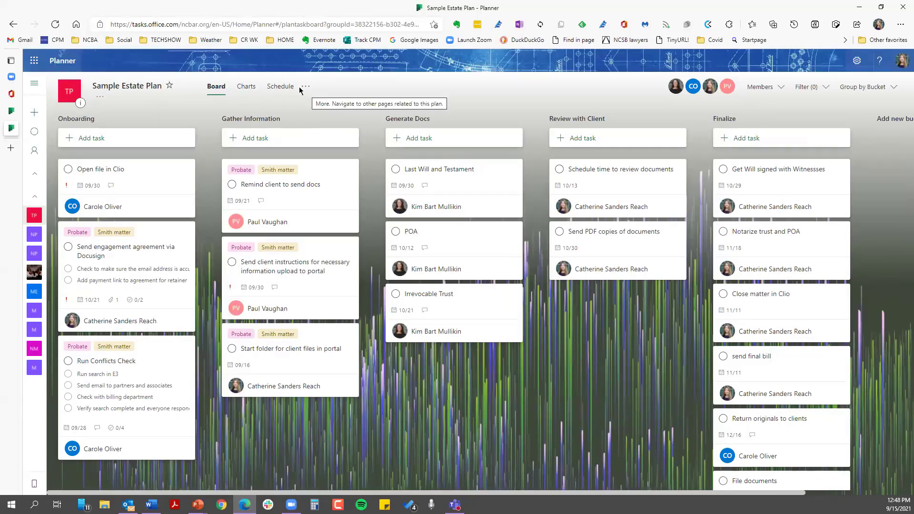
pyautogui.click(306, 90)
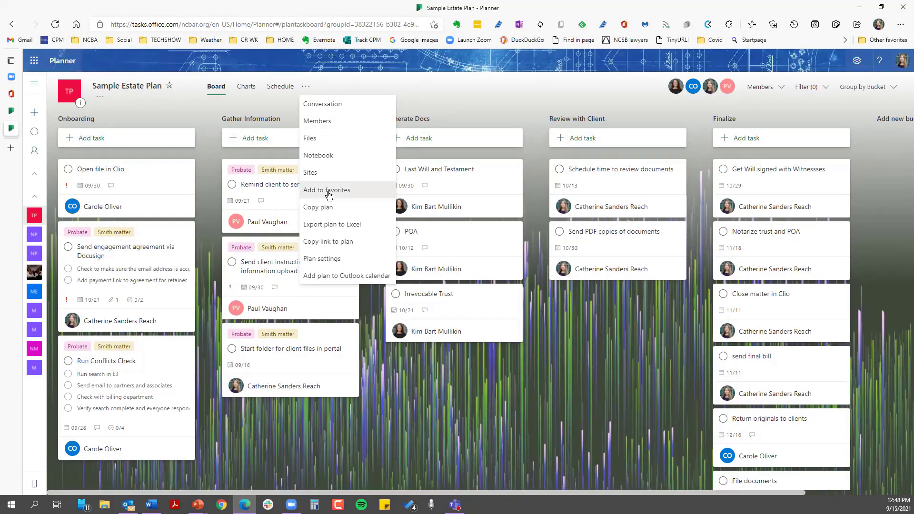
pyautogui.click(332, 225)
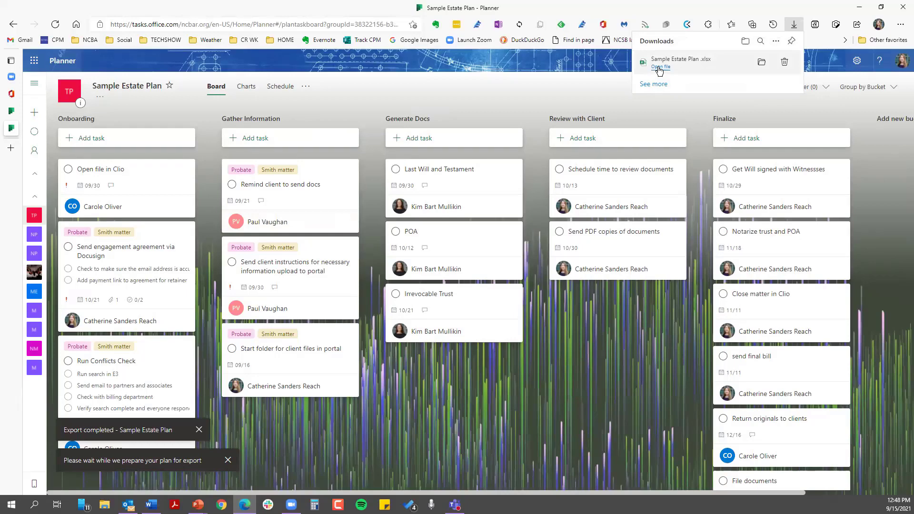
# Open the exported Sample Estate Plan .xlsx file, look through its task table, and close the workbook.
pyautogui.click(660, 67)
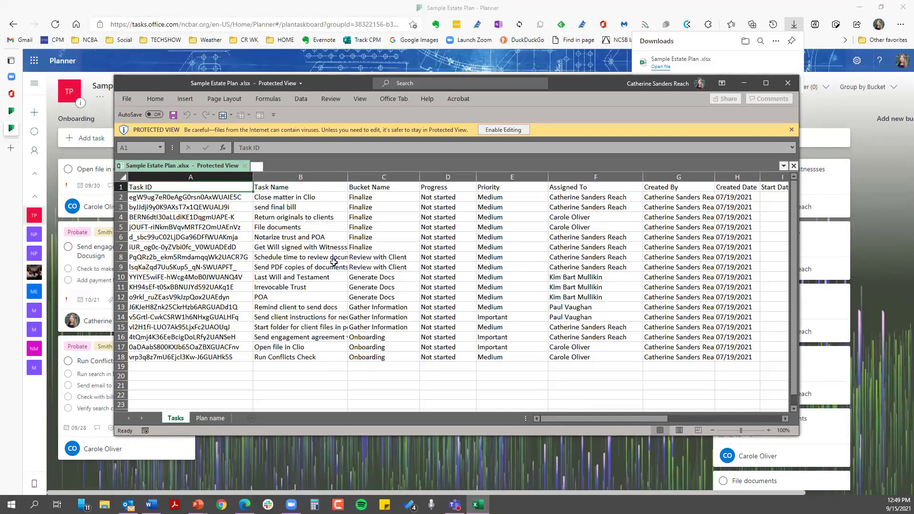
pyautogui.scroll(-1, 300, 268)
pyautogui.scroll(1, 300, 268)
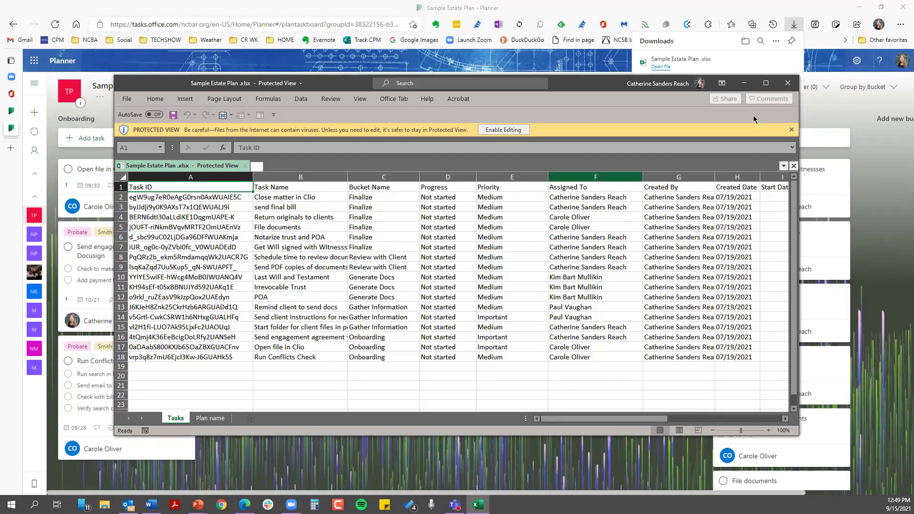
pyautogui.click(787, 84)
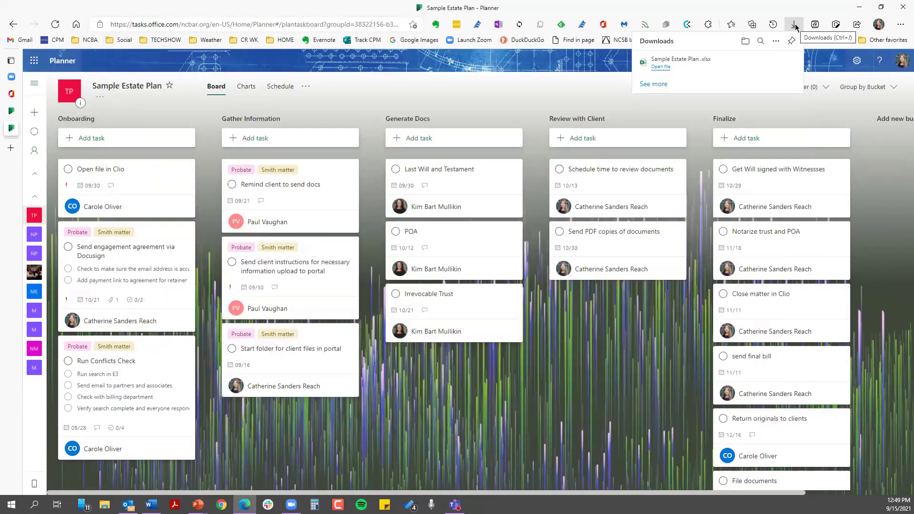
# Copy the link to the Sample Estate Plan, and check the plan's files in its SharePoint document library.
pyautogui.click(306, 88)
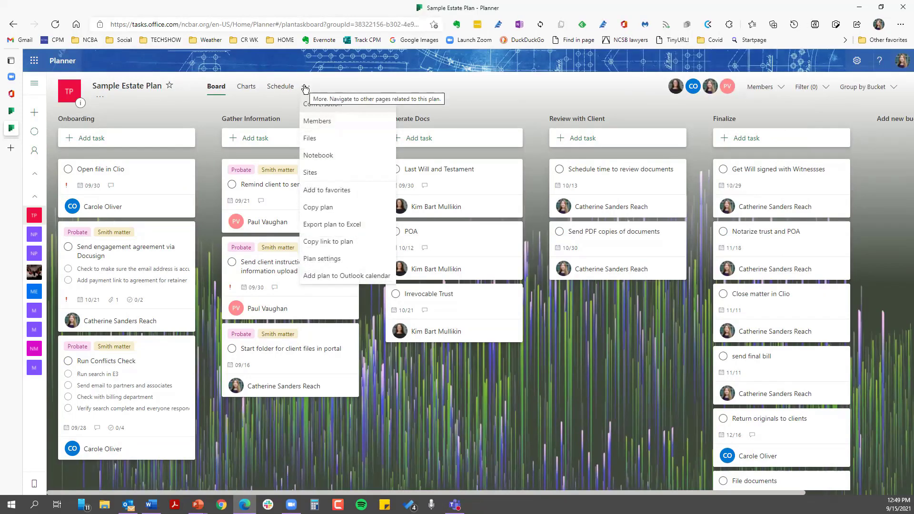
pyautogui.click(328, 243)
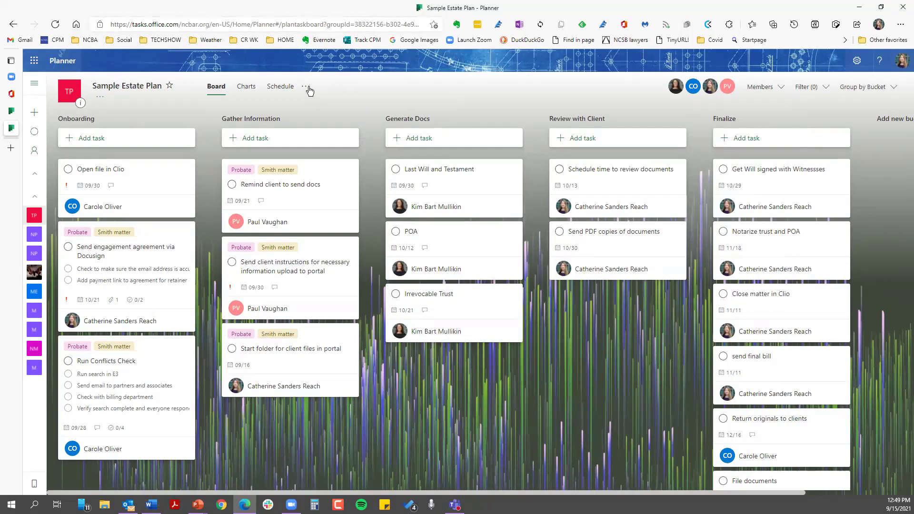
pyautogui.click(306, 87)
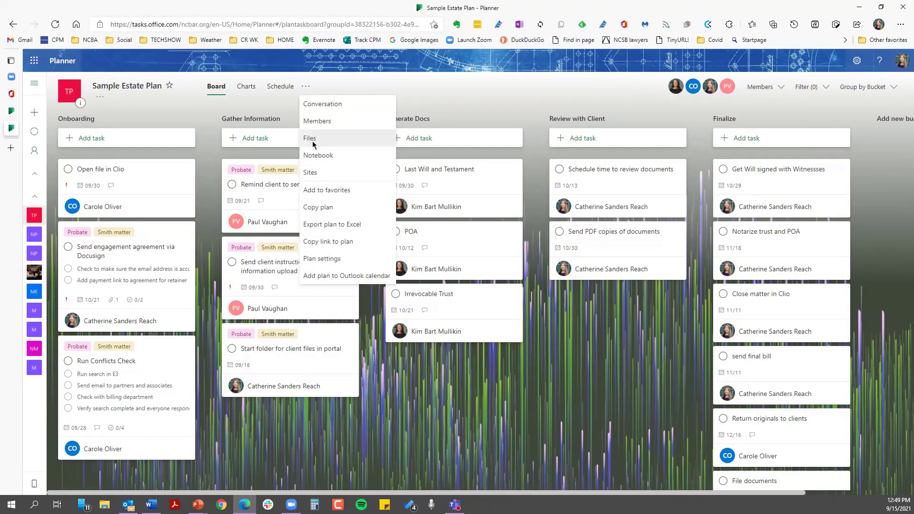
pyautogui.click(310, 139)
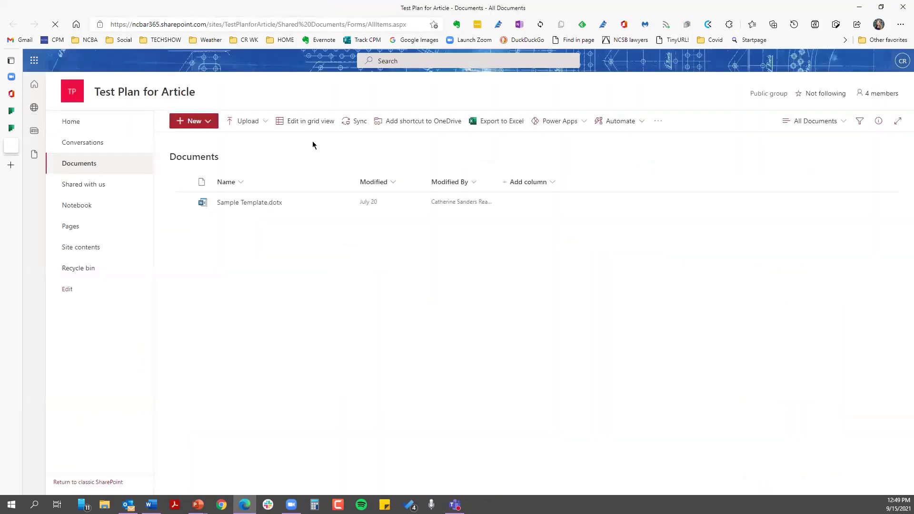
pyautogui.moveTo(258, 205)
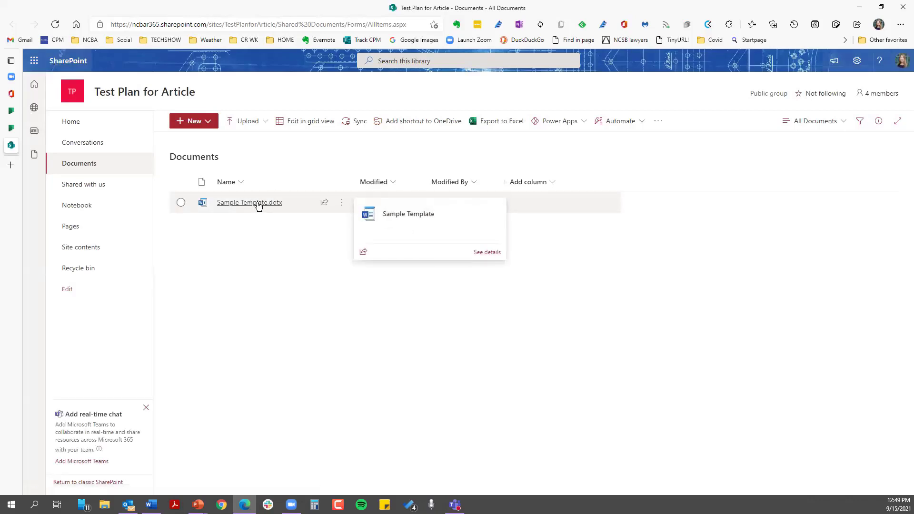
pyautogui.click(11, 130)
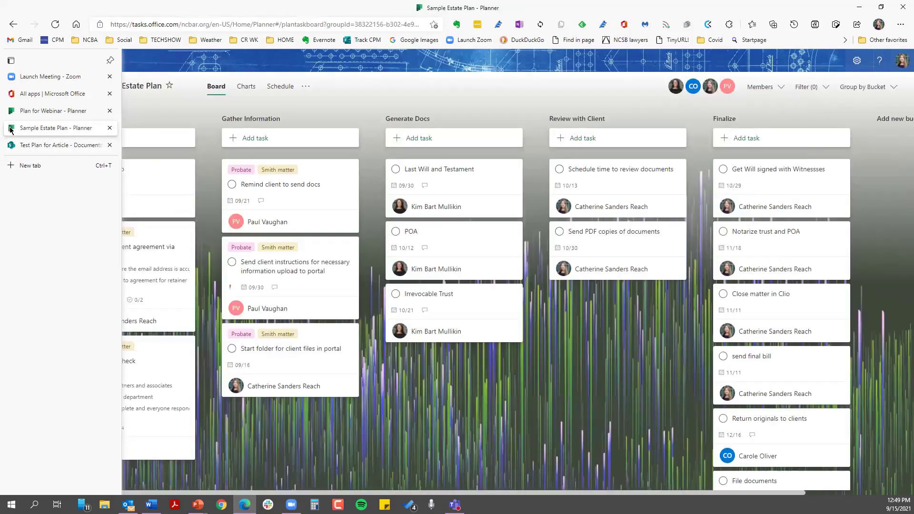
# Examine the Sample Estate Plan's general, group and notification settings, including the suggested backgrounds, and close the plan settings.
pyautogui.click(305, 89)
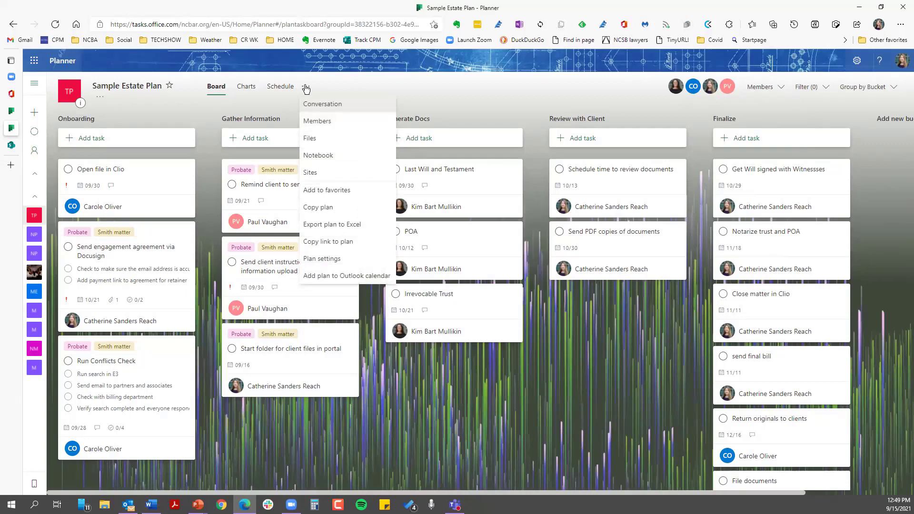
pyautogui.click(323, 261)
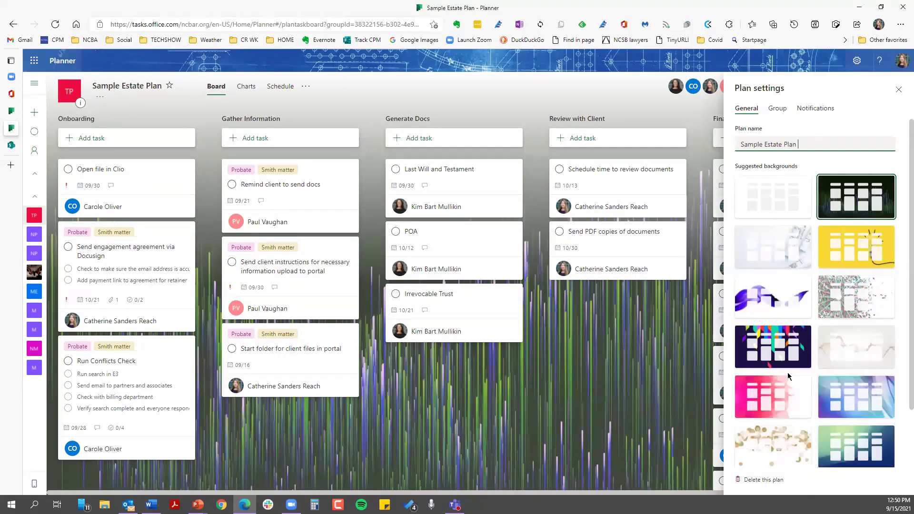
pyautogui.scroll(-3, 787, 372)
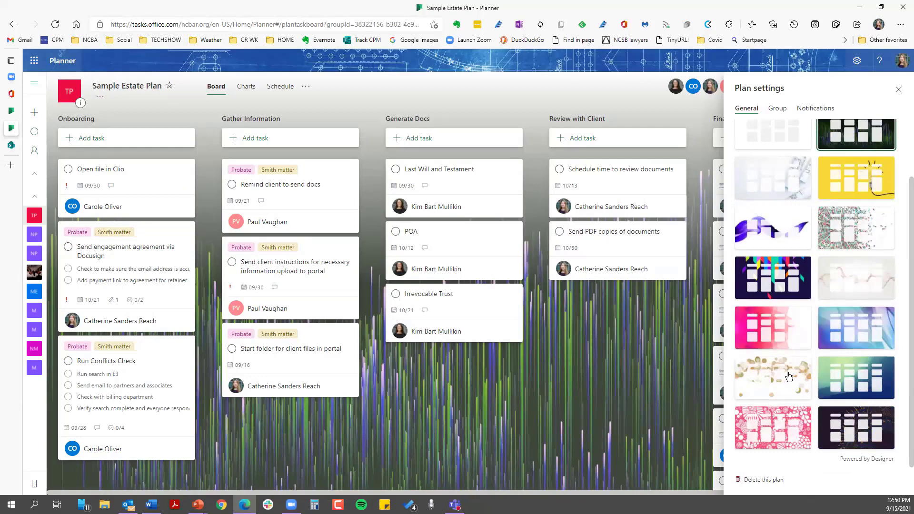
pyautogui.scroll(3, 788, 377)
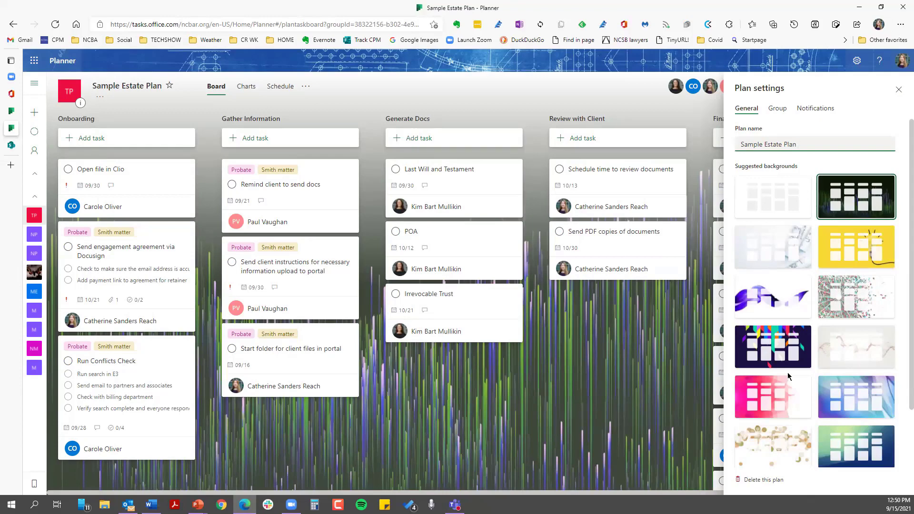
pyautogui.click(773, 110)
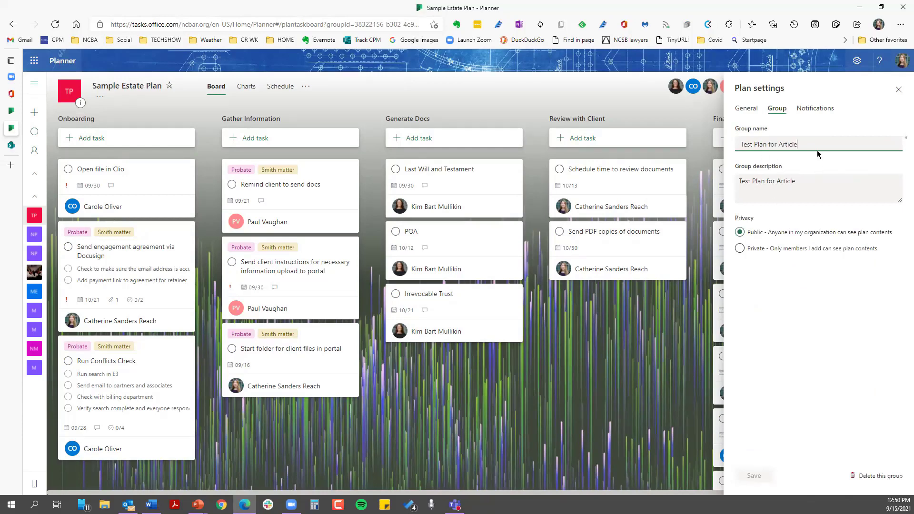
pyautogui.click(807, 111)
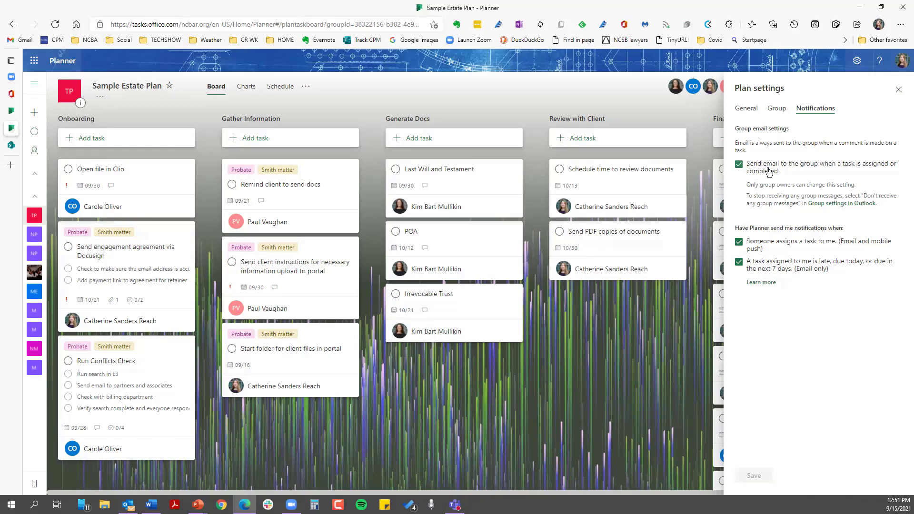
pyautogui.click(900, 93)
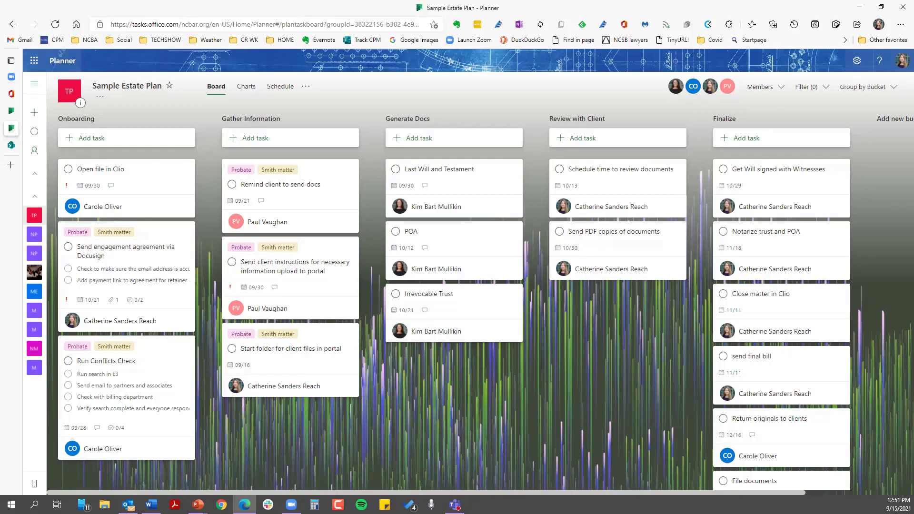
# Check the My tasks board and return to the Sample Estate Plan.
pyautogui.click(34, 153)
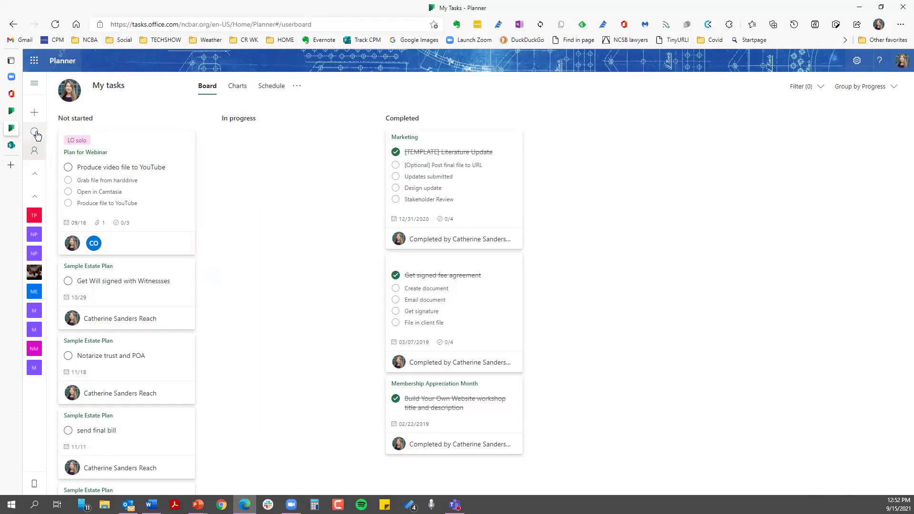
pyautogui.click(40, 218)
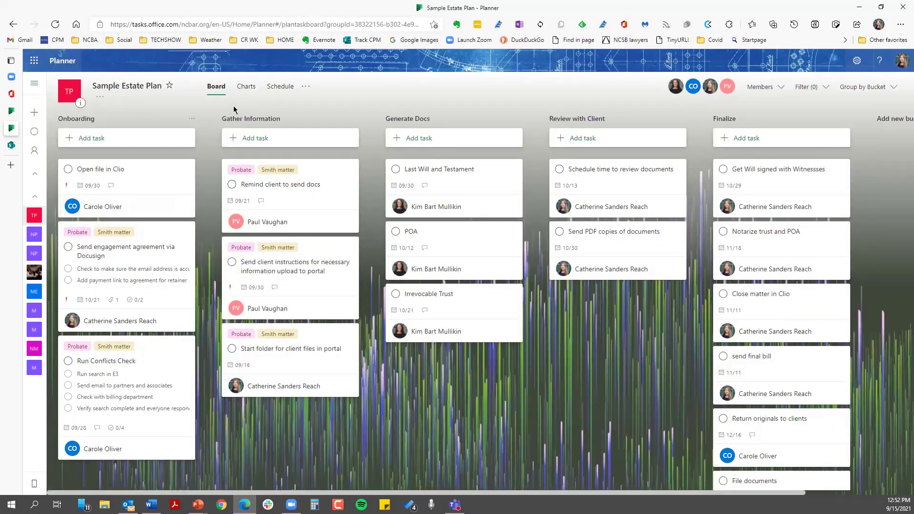
# Copy the plan as Copy of Sample Estate Plan to the NCBF Project Plan in Teams group, including priority, description, checklist and labels.
pyautogui.click(305, 88)
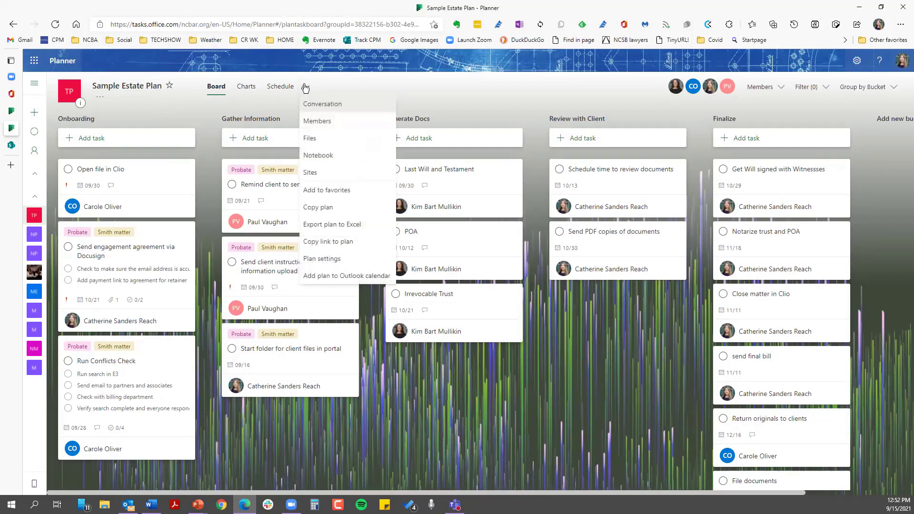
pyautogui.click(323, 208)
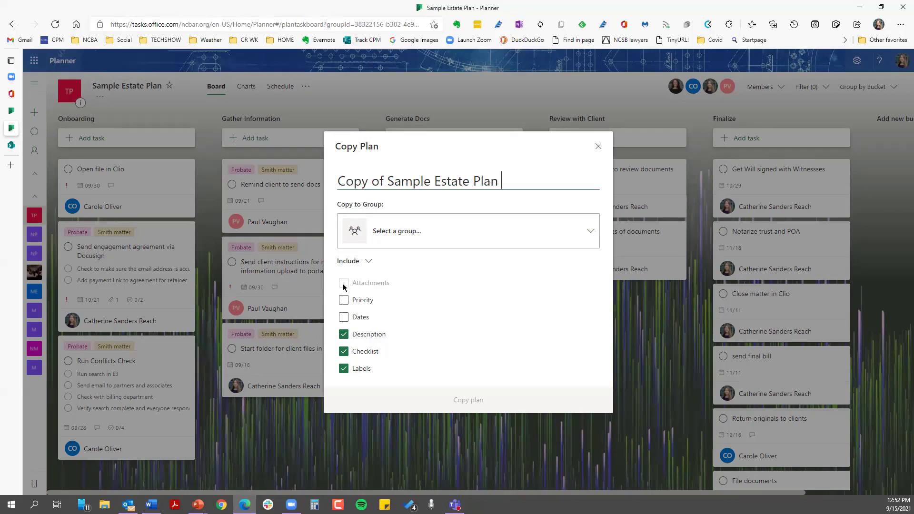
pyautogui.click(349, 303)
pyautogui.click(396, 236)
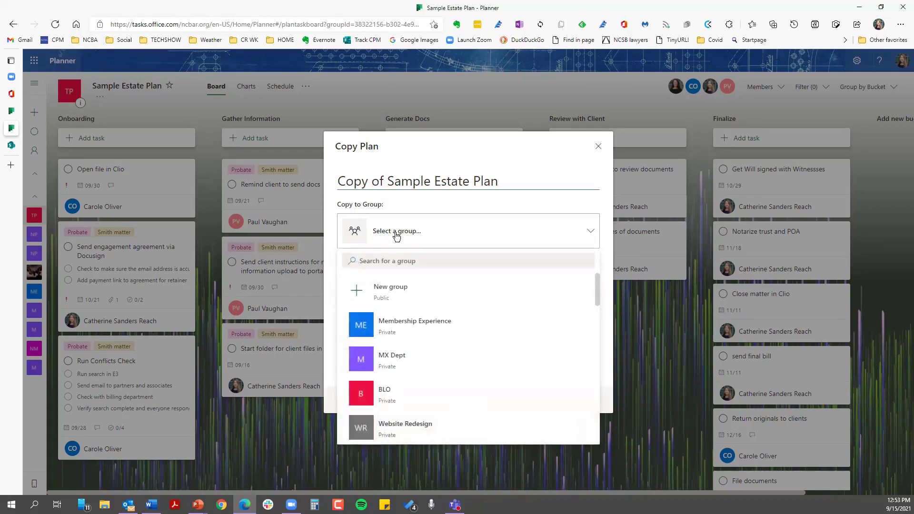
pyautogui.click(393, 259)
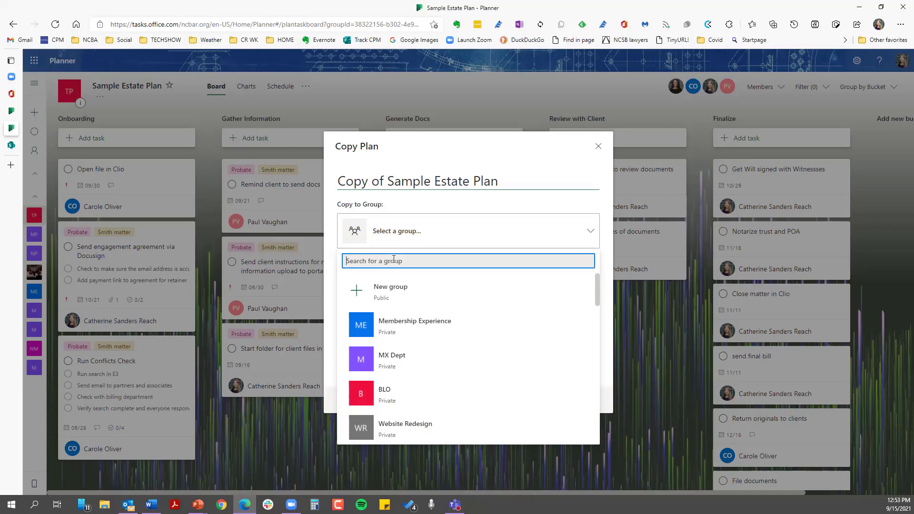
pyautogui.write('ncbf')
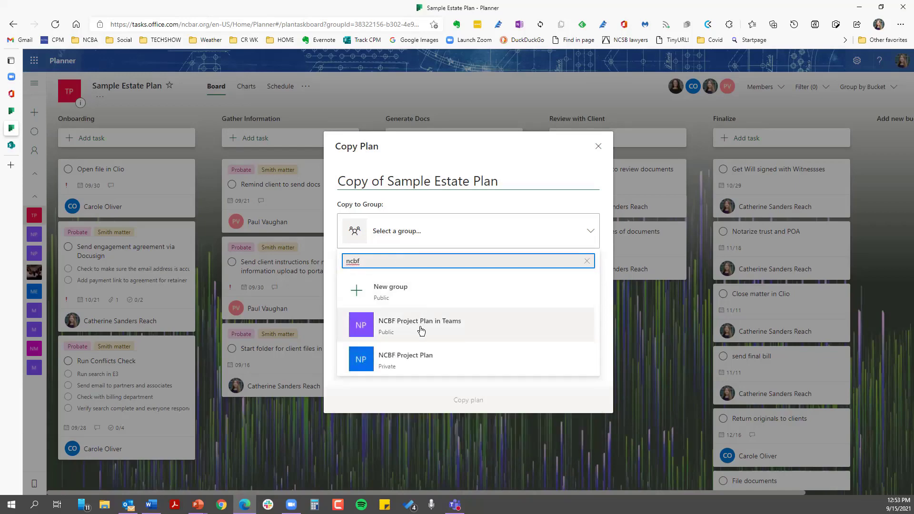
pyautogui.click(421, 329)
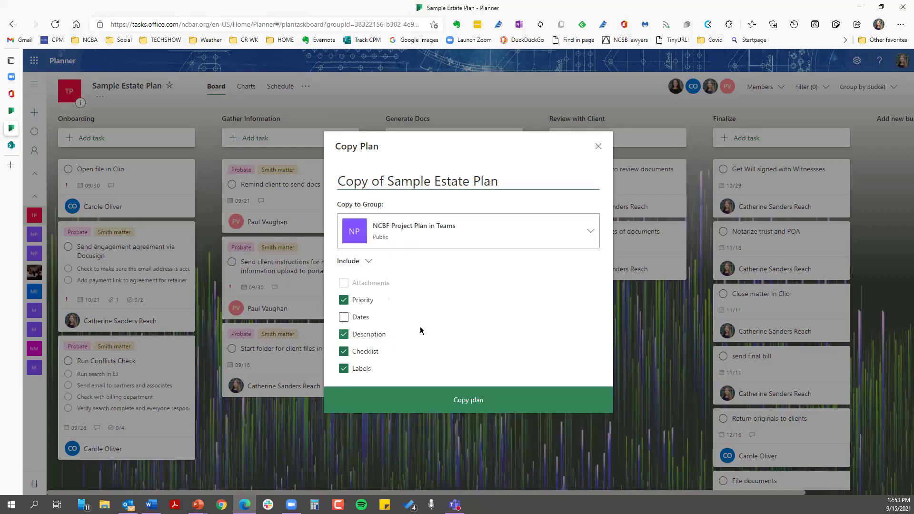
pyautogui.click(472, 401)
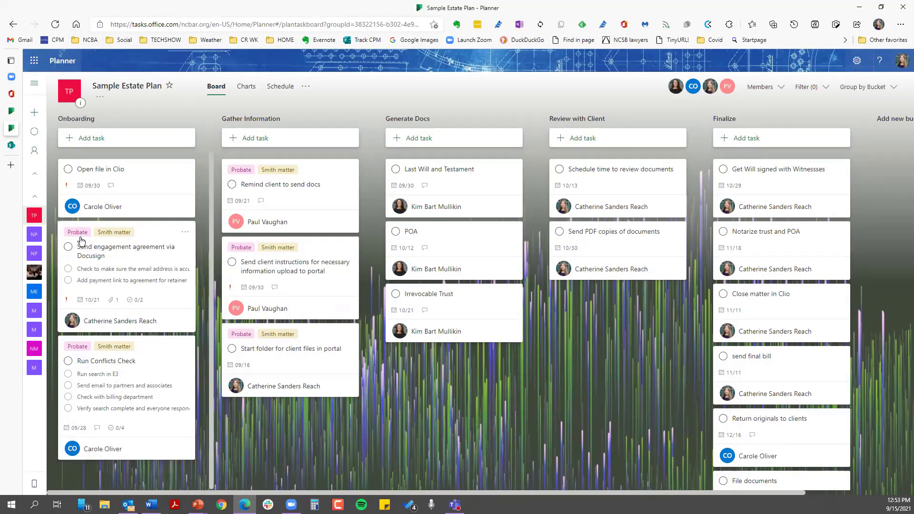
# Open Copy of Sample Estate Plan from the Planner hub and review its Send engagement agreement via Docusign task.
pyautogui.click(29, 86)
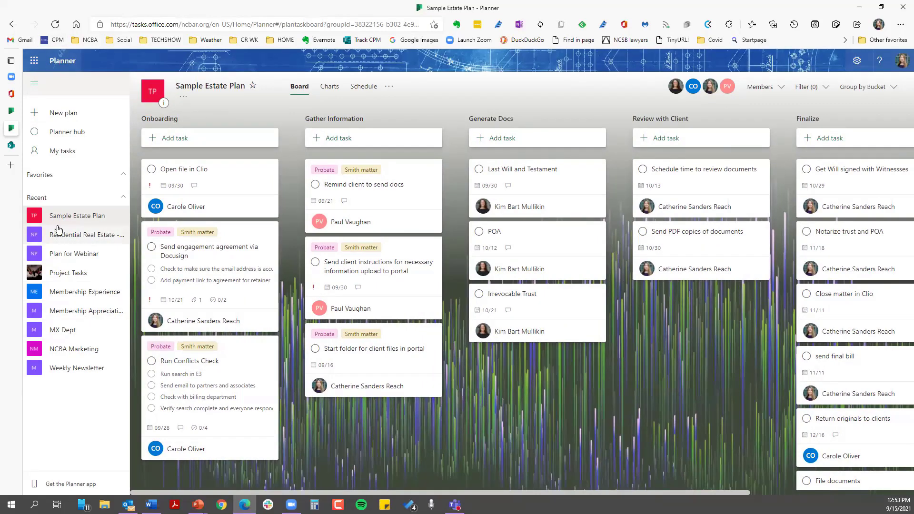
pyautogui.click(62, 134)
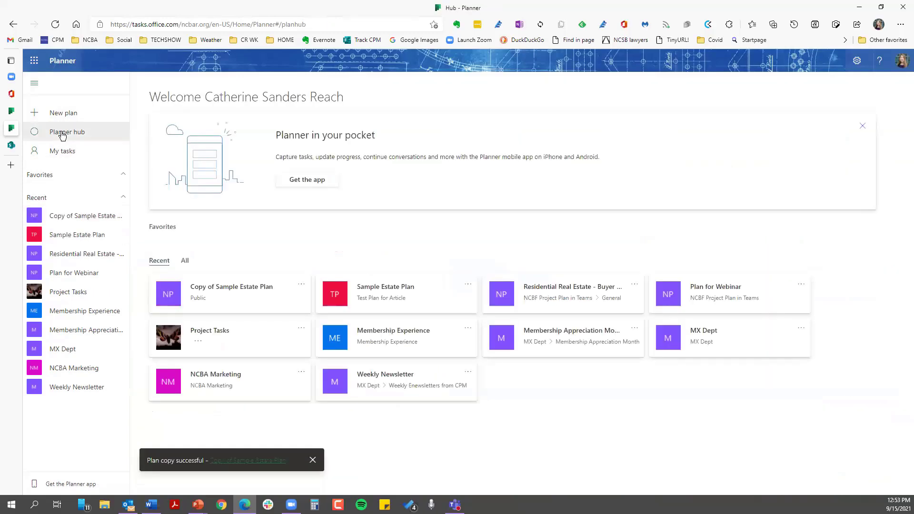
pyautogui.click(229, 302)
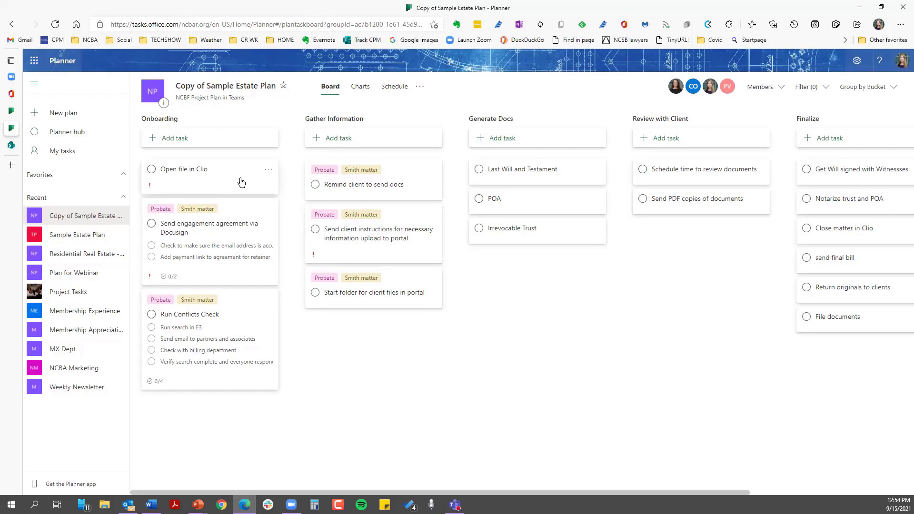
pyautogui.click(238, 215)
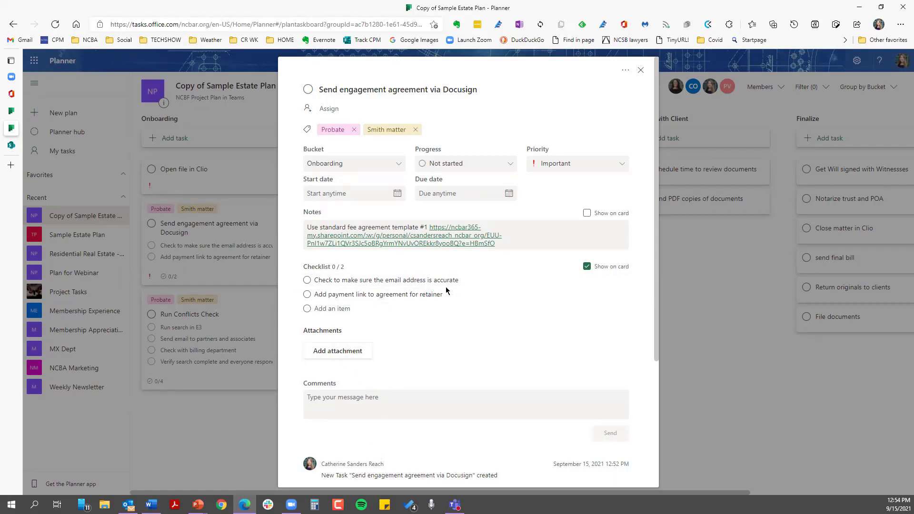
pyautogui.click(641, 71)
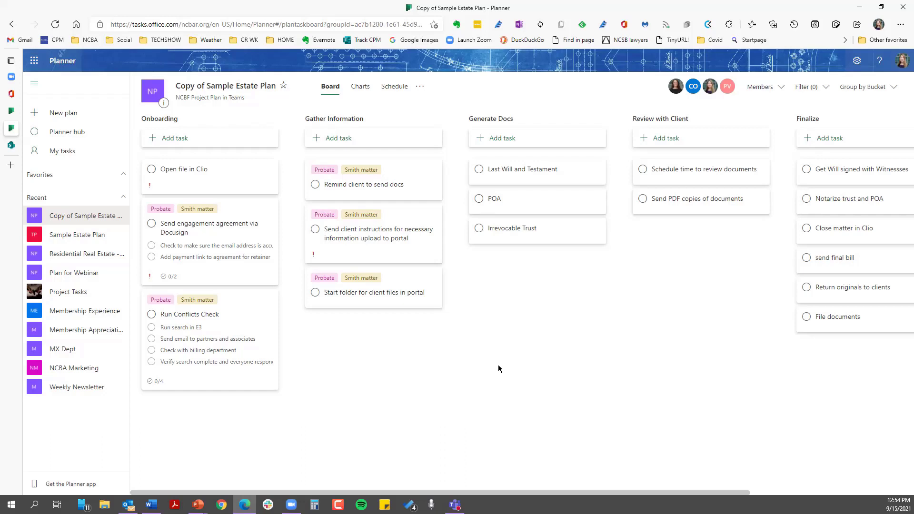
# Return to the Sample Estate Plan, view its iCalendar publishing options, and open the feed in Outlook on the web.
pyautogui.click(92, 236)
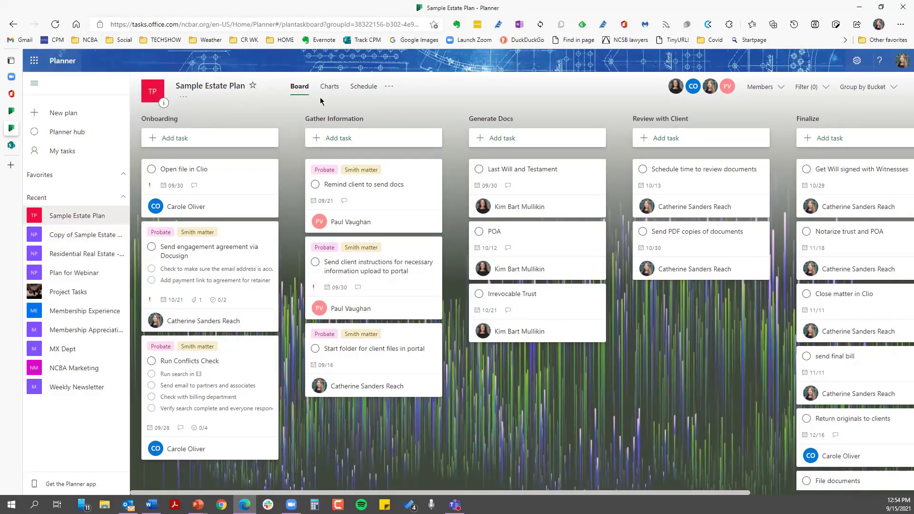
pyautogui.click(389, 88)
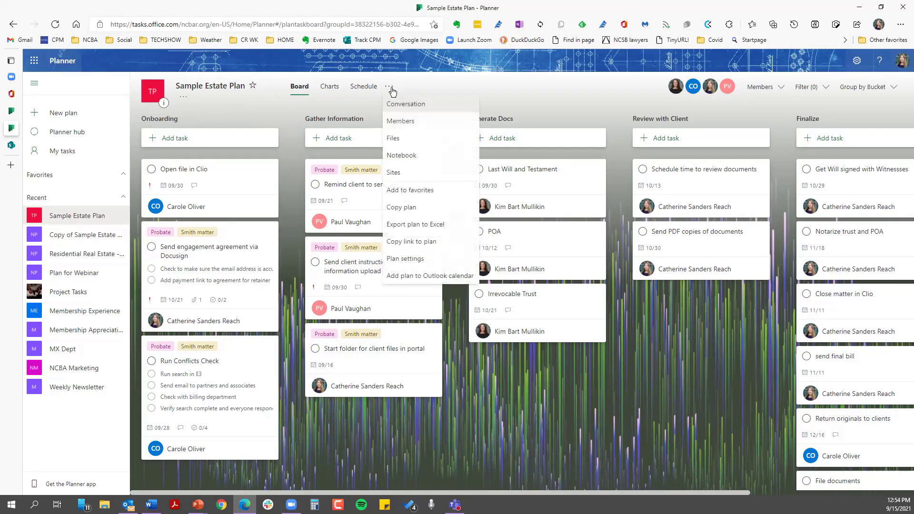
pyautogui.click(426, 276)
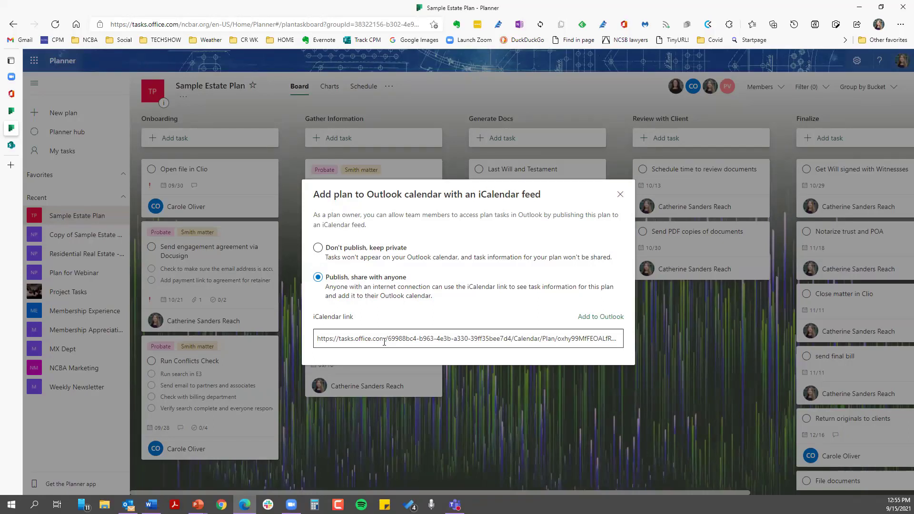
pyautogui.click(593, 317)
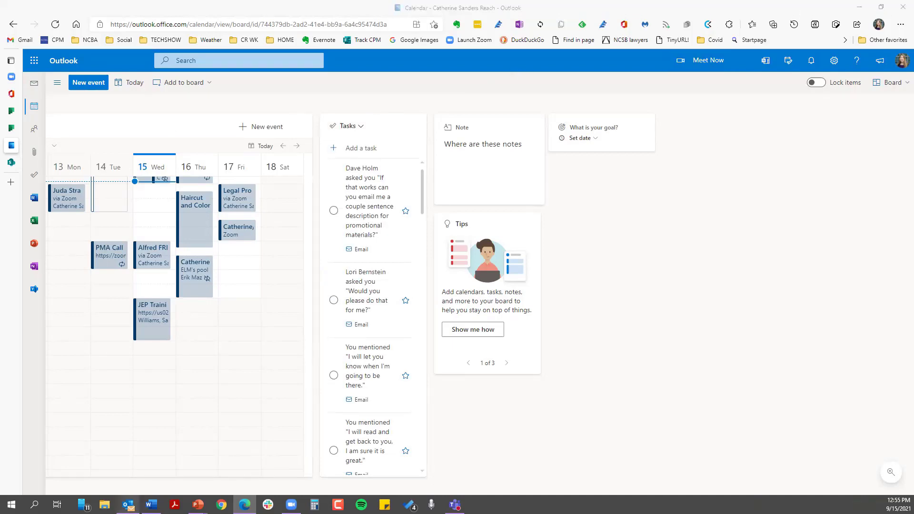
# Check the calendar list in desktop Outlook and return to the Sample Estate Plan's iCalendar feed options in the browser.
pyautogui.click(128, 505)
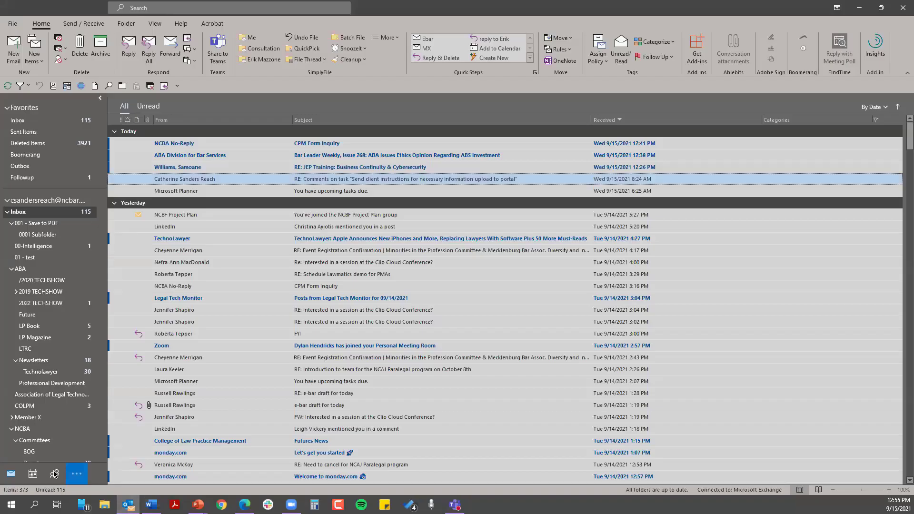
pyautogui.click(32, 474)
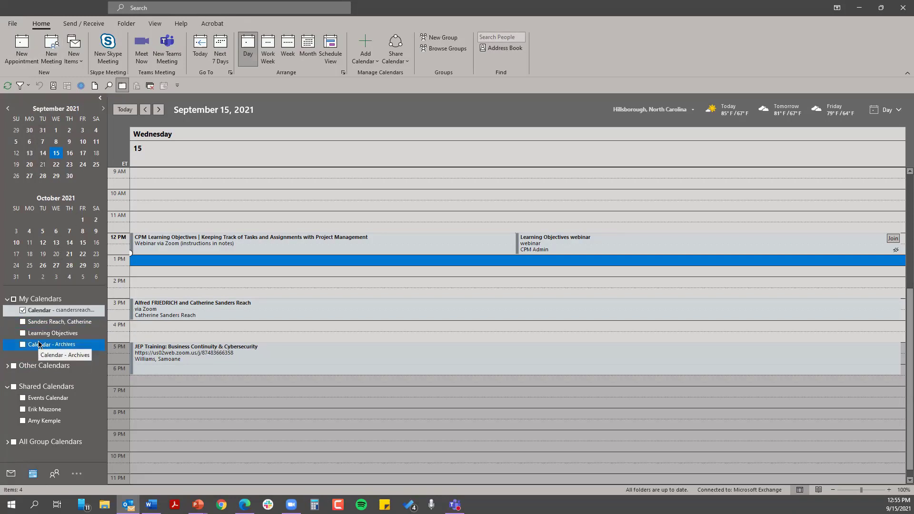
pyautogui.moveTo(292, 505)
pyautogui.click(245, 504)
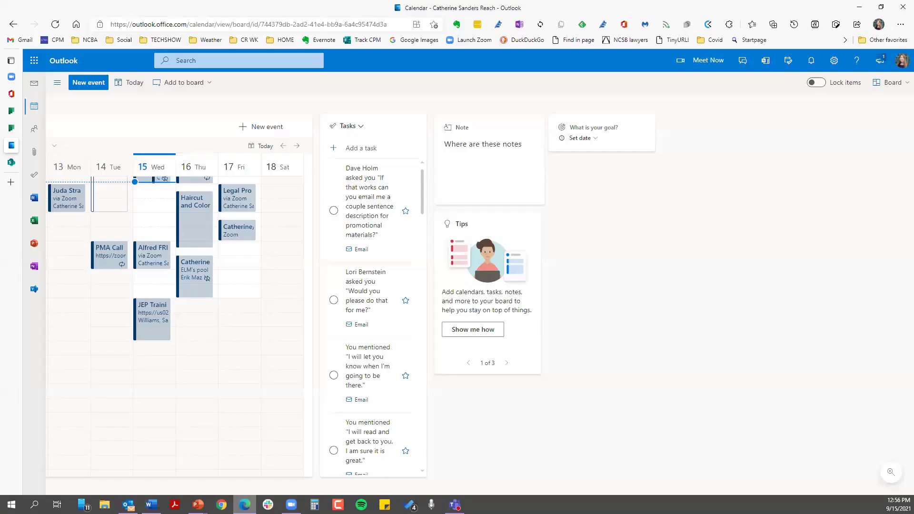
pyautogui.moveTo(11, 143)
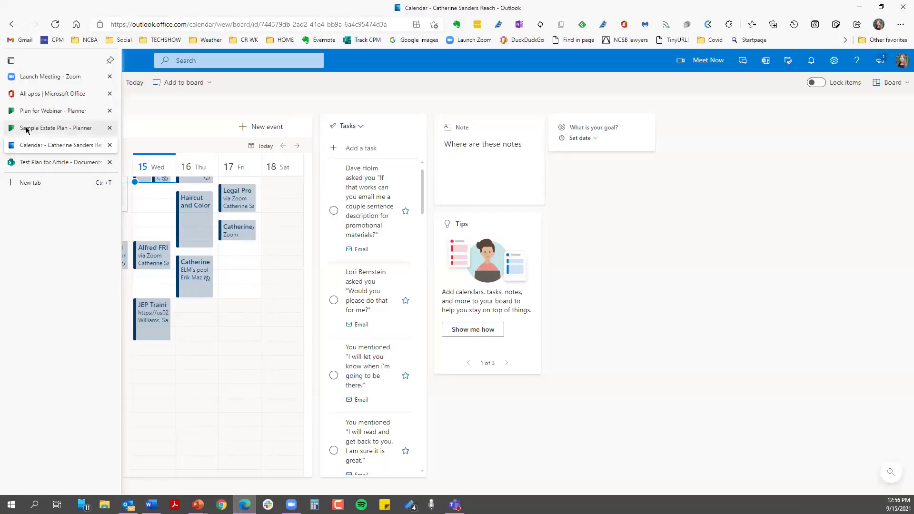
pyautogui.click(26, 130)
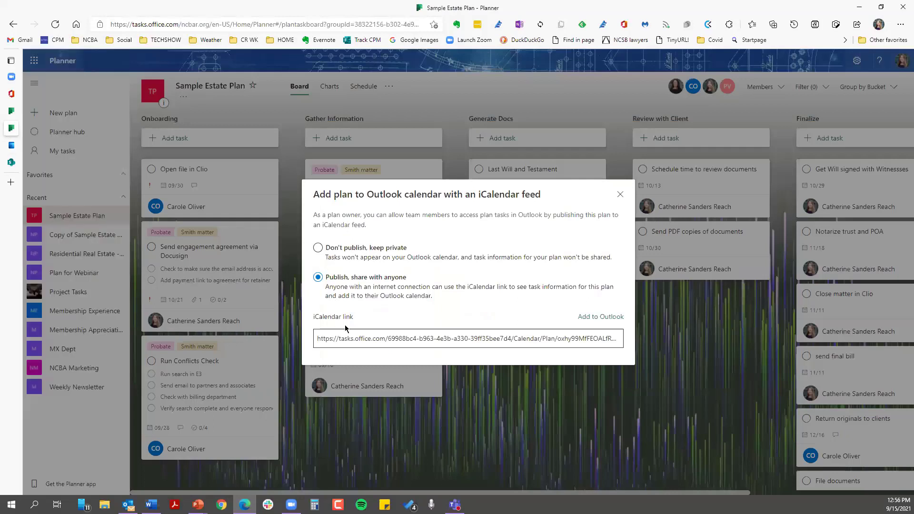
# Open the plan's feed in Outlook again, then briefly show the Planner-Test Plan for Article calendar in desktop Outlook.
pyautogui.click(611, 318)
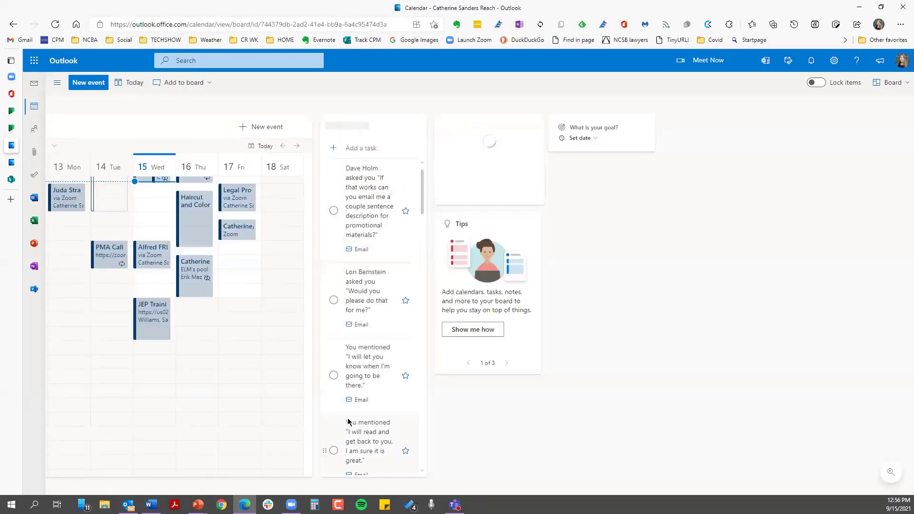
pyautogui.click(128, 505)
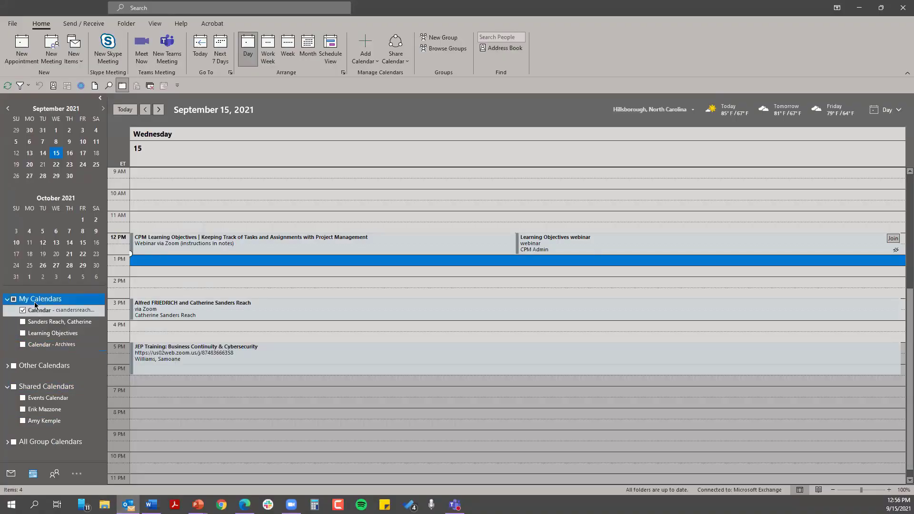
pyautogui.click(7, 366)
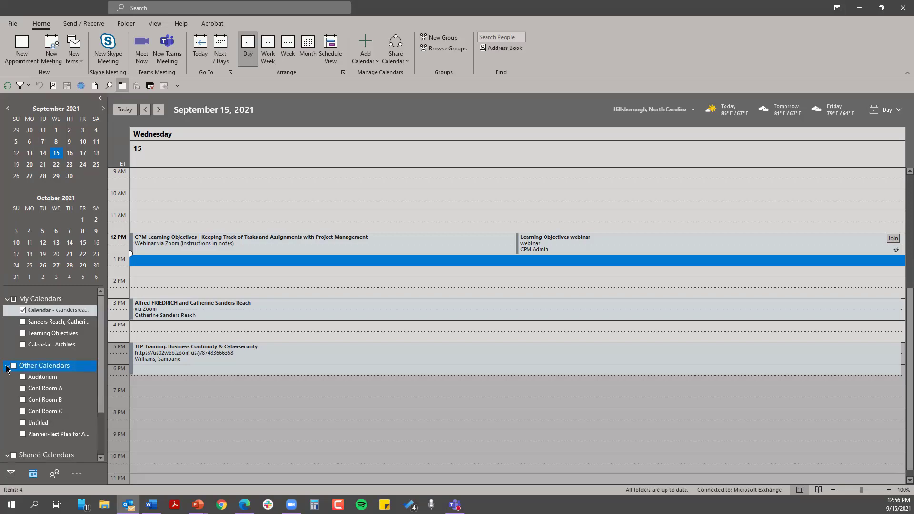
pyautogui.click(42, 437)
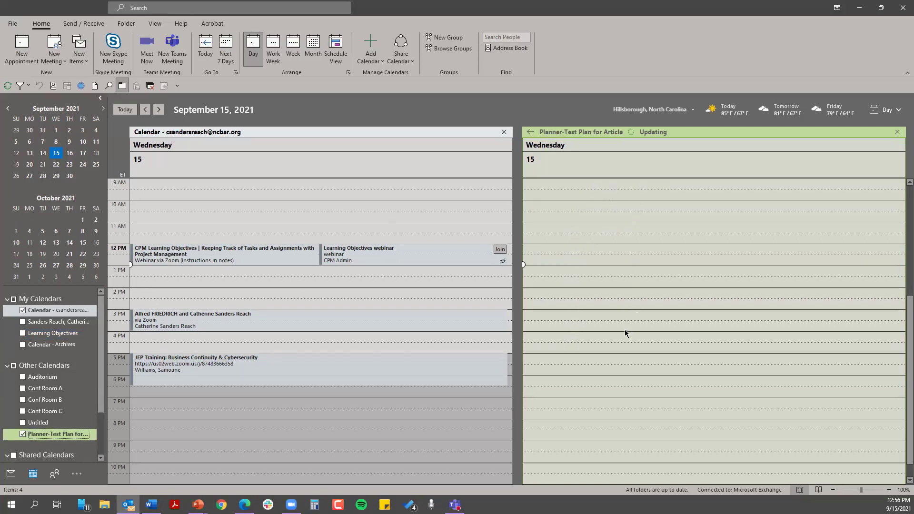
pyautogui.click(23, 435)
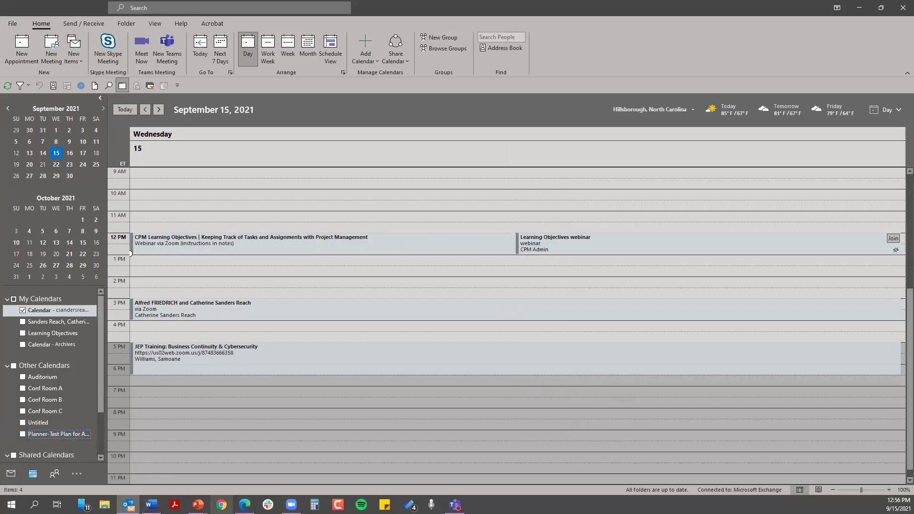
# Switch back to the Sample Estate Plan in the browser and close its iCalendar feed dialog.
pyautogui.click(244, 505)
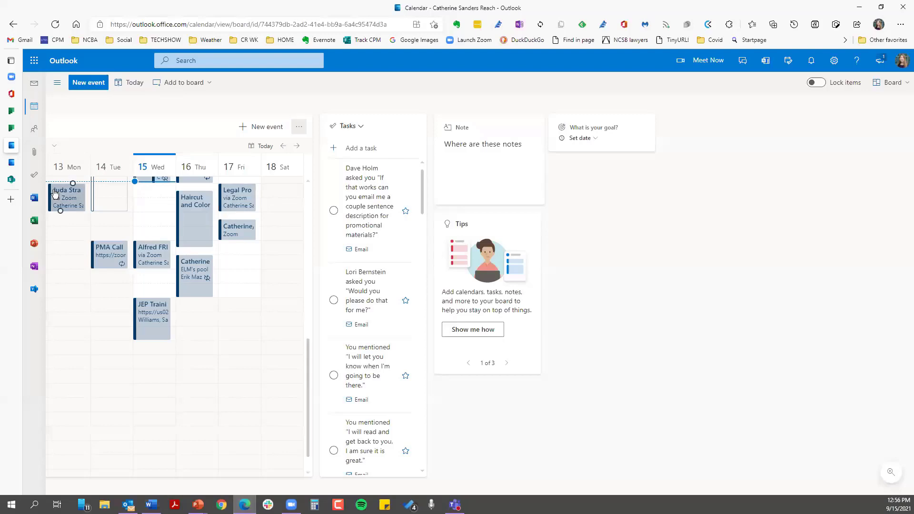
pyautogui.click(12, 128)
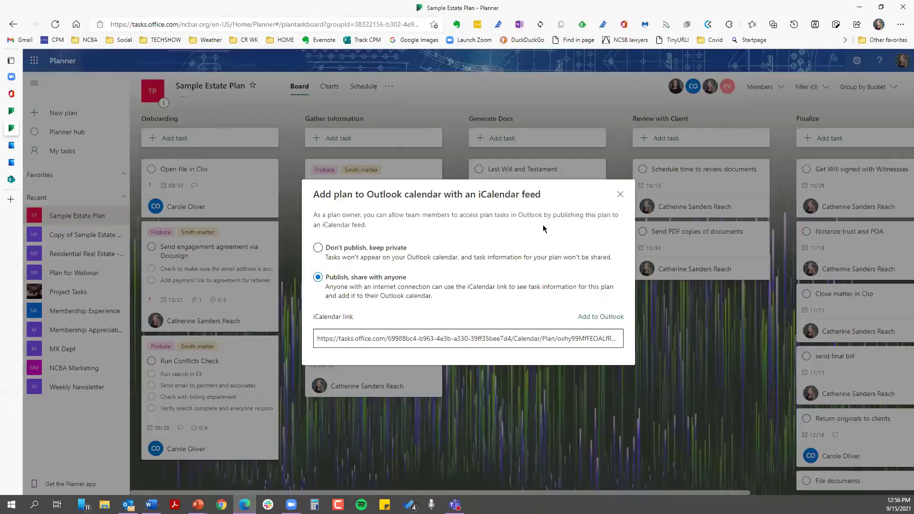
pyautogui.click(621, 194)
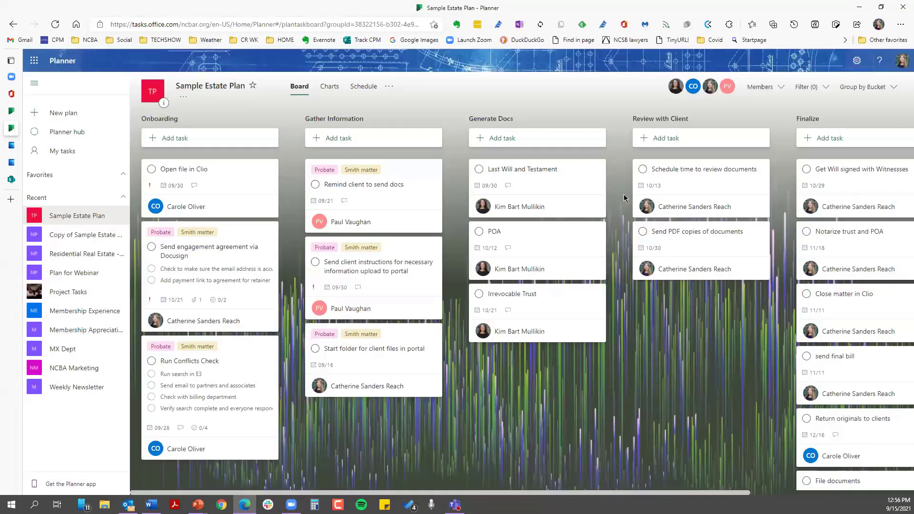
# Switch to the desktop Outlook inbox and read today's upcoming-tasks reminder from Microsoft Planner.
pyautogui.click(389, 86)
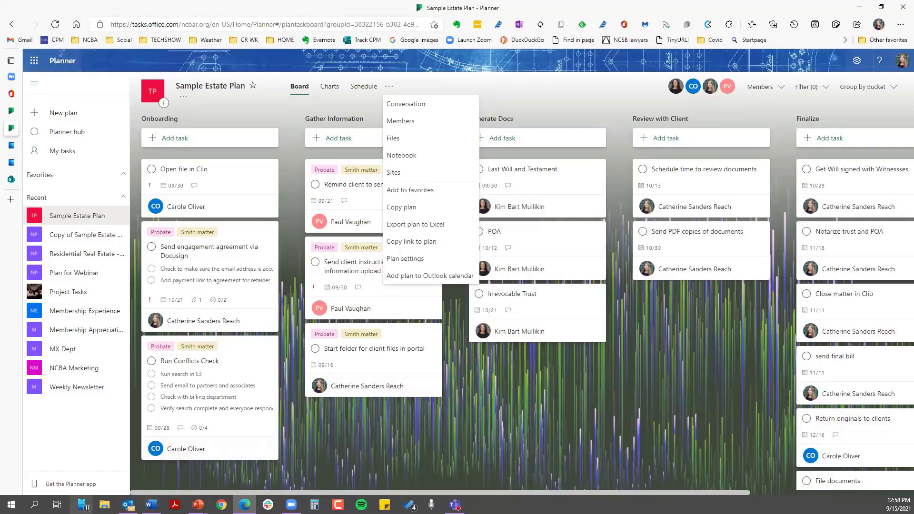
pyautogui.click(128, 505)
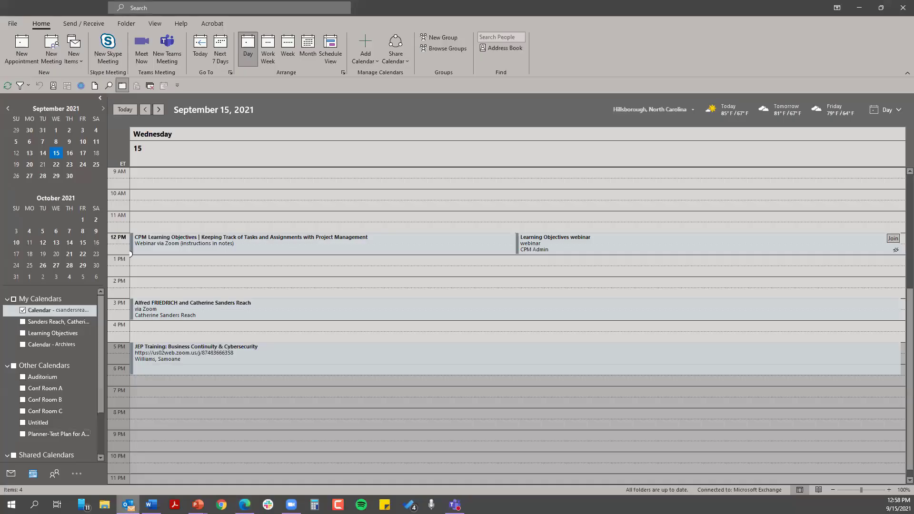
pyautogui.click(10, 475)
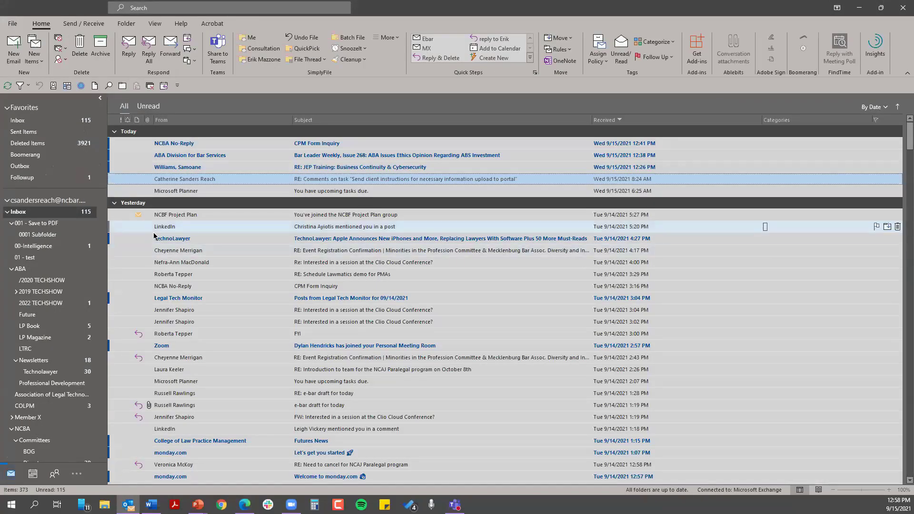
pyautogui.doubleClick(328, 192)
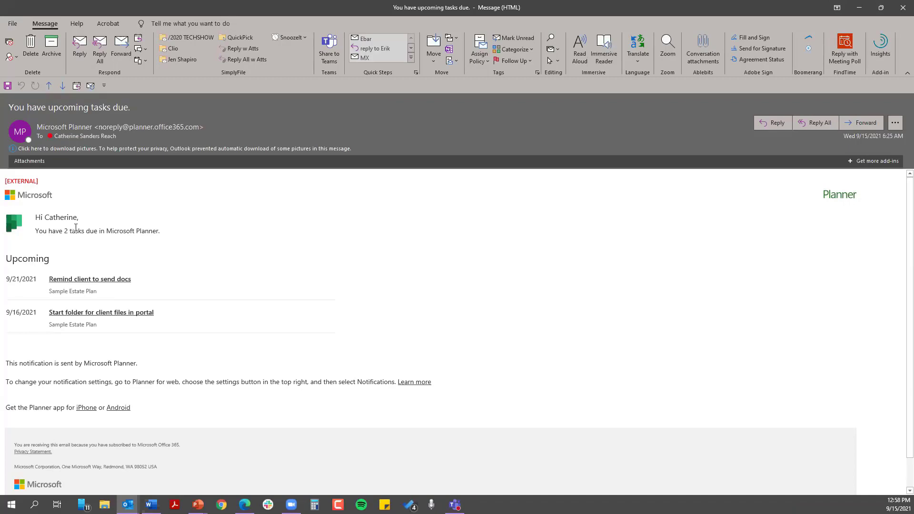
pyautogui.click(902, 10)
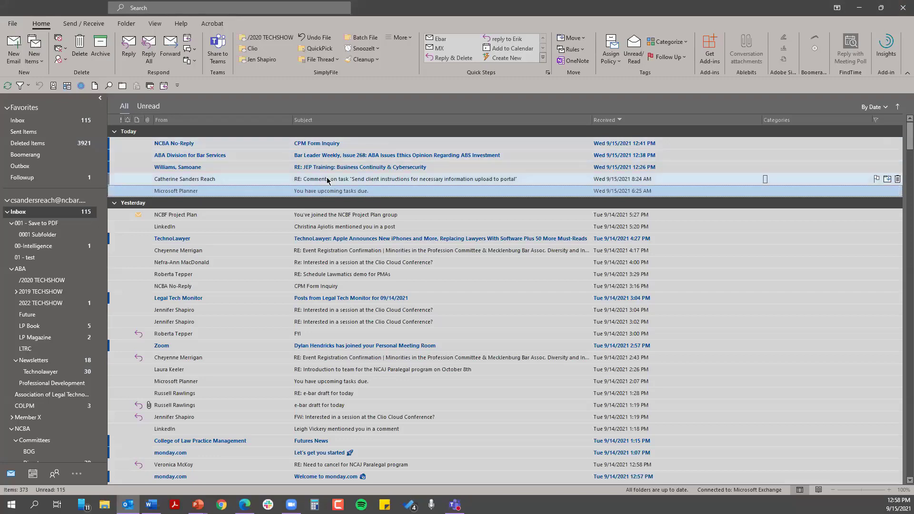
# Follow the Planner reply link in the email about the client instructions task, and review the task's details and comment history.
pyautogui.doubleClick(327, 180)
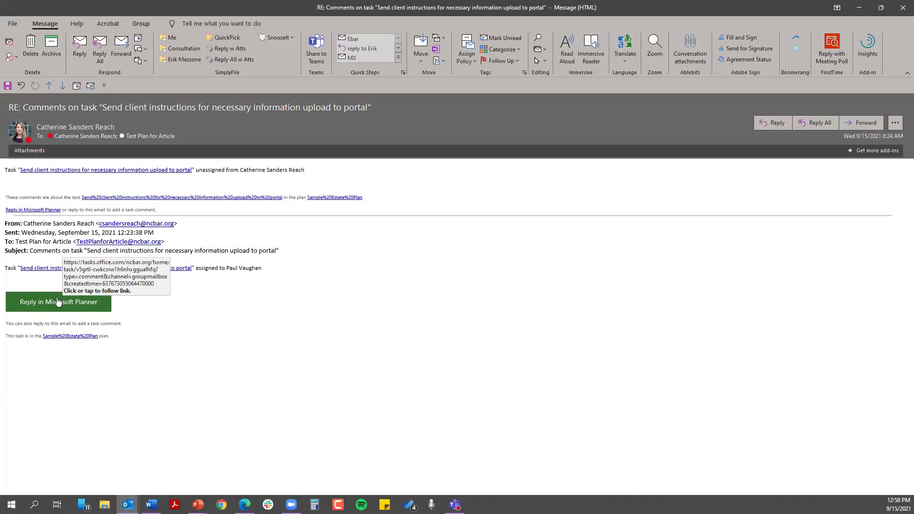
pyautogui.click(37, 211)
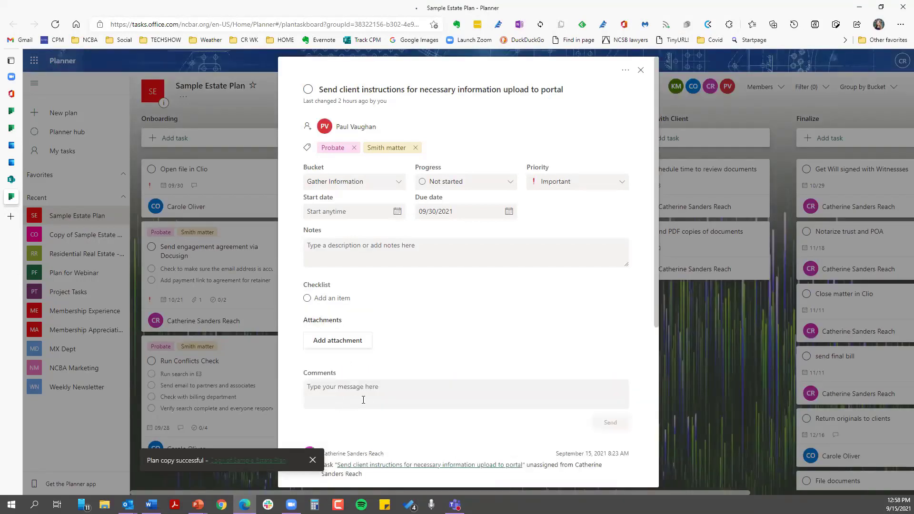
pyautogui.scroll(-3, 364, 400)
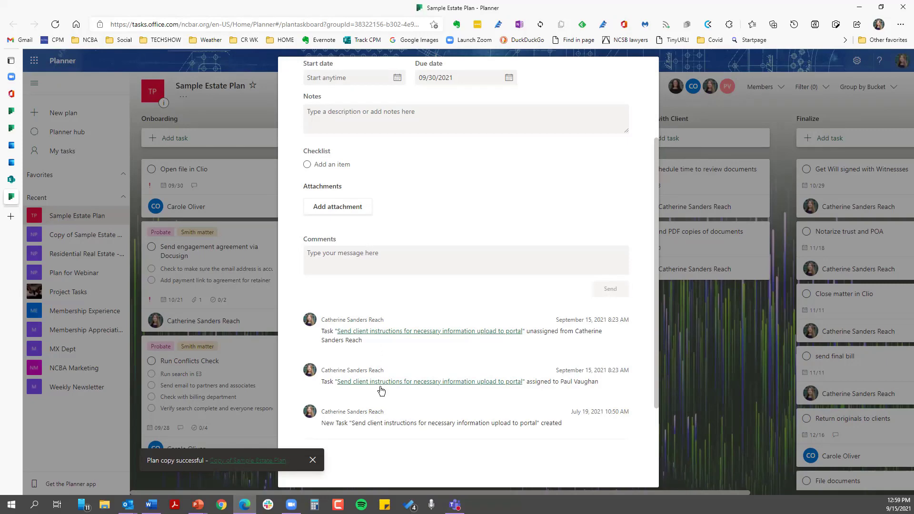
pyautogui.scroll(3, 381, 400)
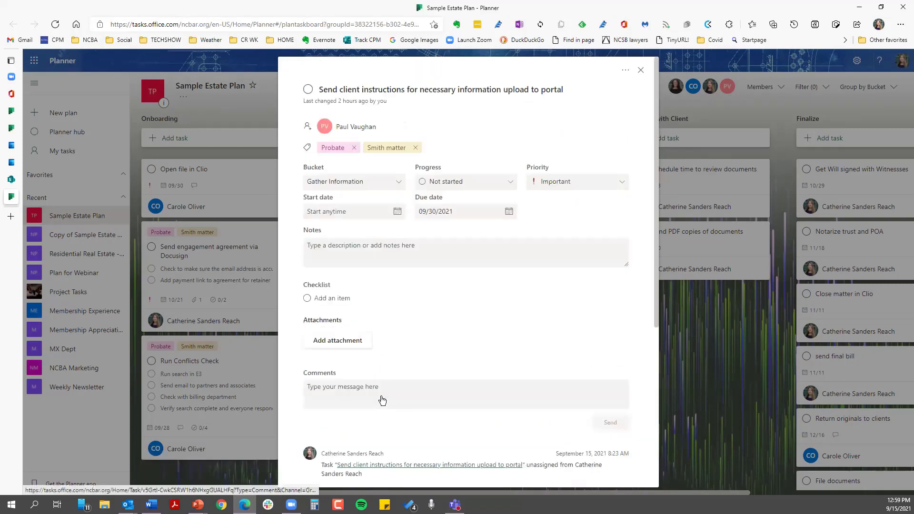
pyautogui.scroll(-1, 382, 400)
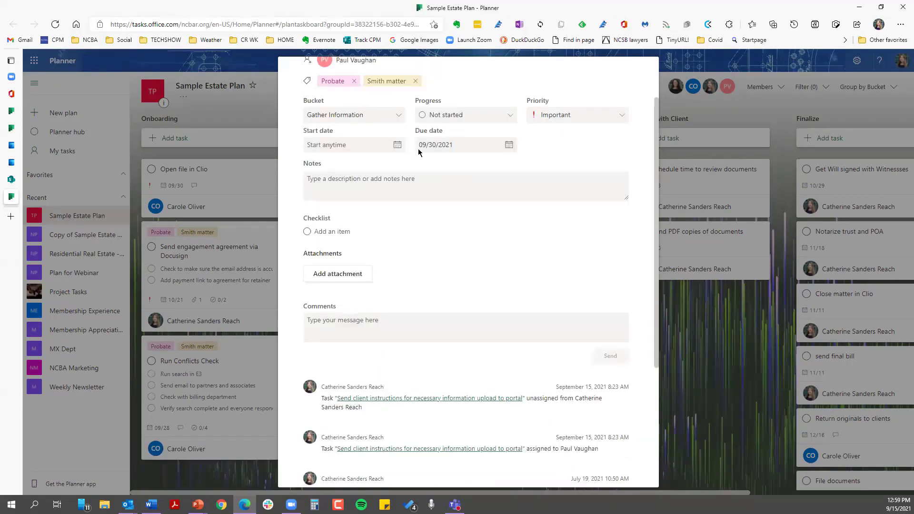
pyautogui.scroll(-1, 401, 415)
pyautogui.scroll(2, 401, 413)
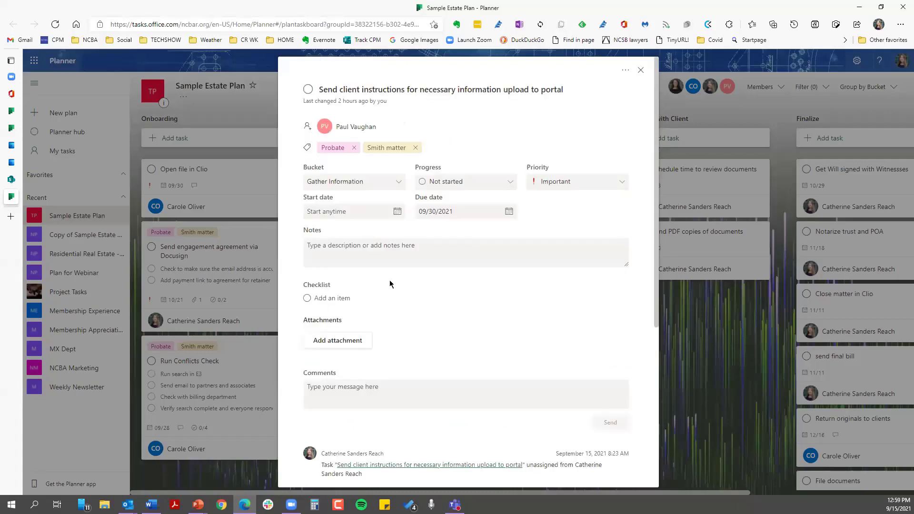
# Add a note to the client instructions task saying it was reassigned to the current assignee, "too busy and falling behind".
pyautogui.click(389, 249)
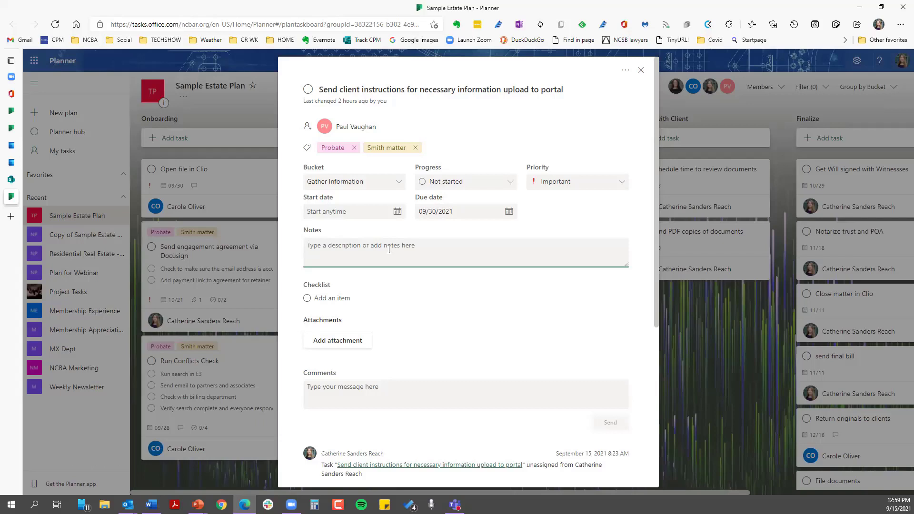
pyautogui.write('I reassigned to Paul, too busy and falling behind')
pyautogui.click(469, 319)
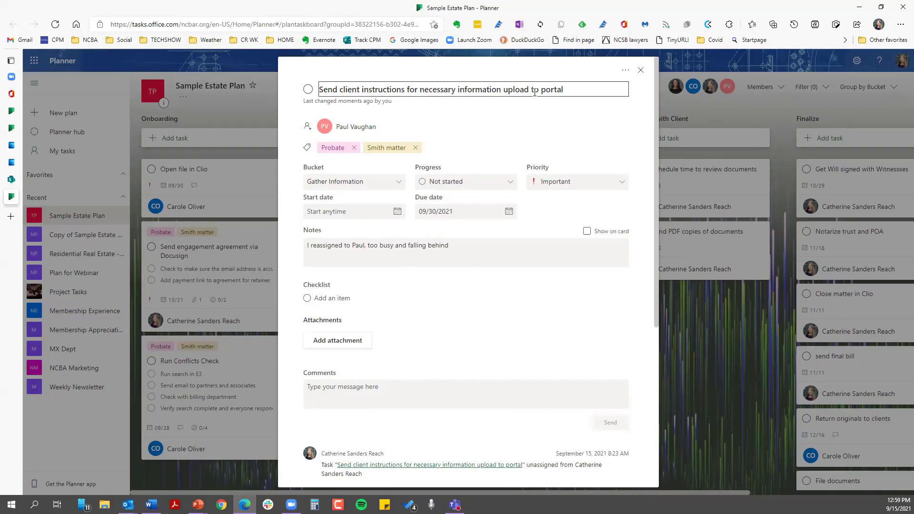
# Close the client instructions task, switch to the desktop Outlook inbox window and open the NCBF Project Plan group's mailbox.
pyautogui.click(641, 72)
pyautogui.moveTo(128, 505)
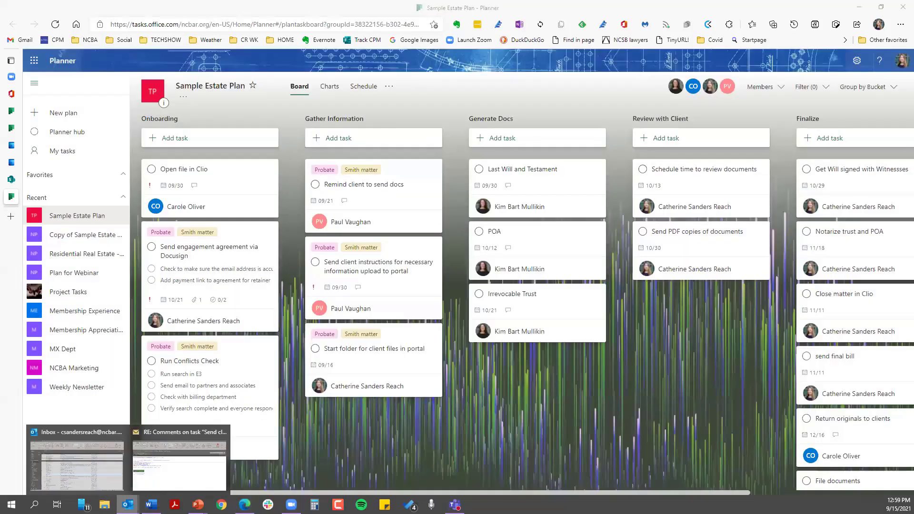
pyautogui.click(57, 477)
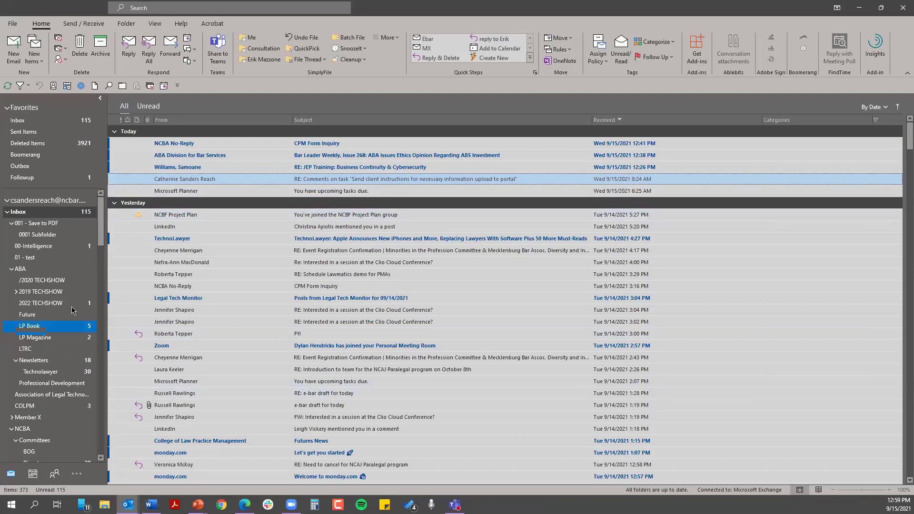
pyautogui.moveTo(101, 240); pyautogui.dragTo(101, 379)
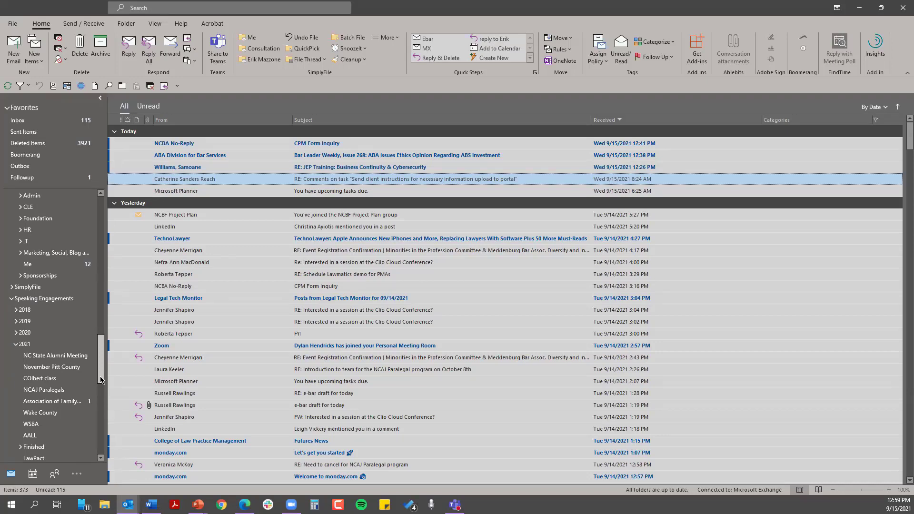
pyautogui.moveTo(101, 380); pyautogui.dragTo(100, 440)
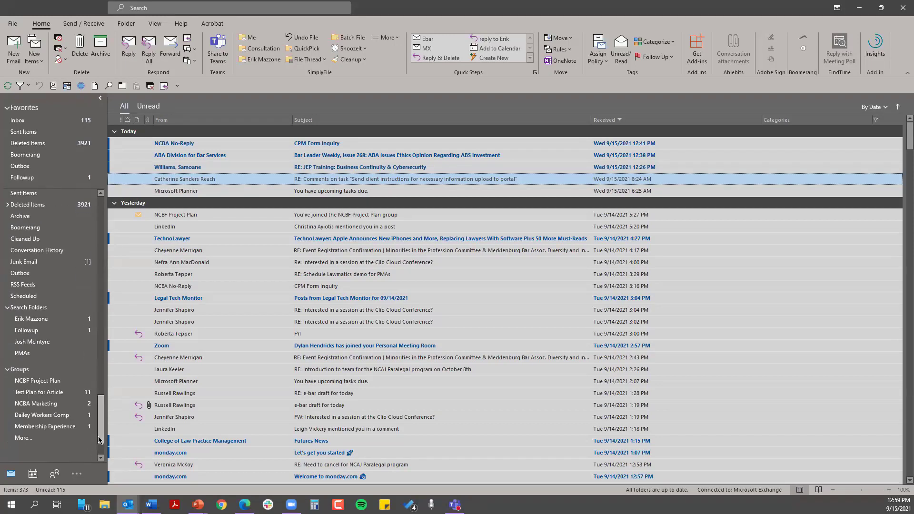
pyautogui.click(30, 382)
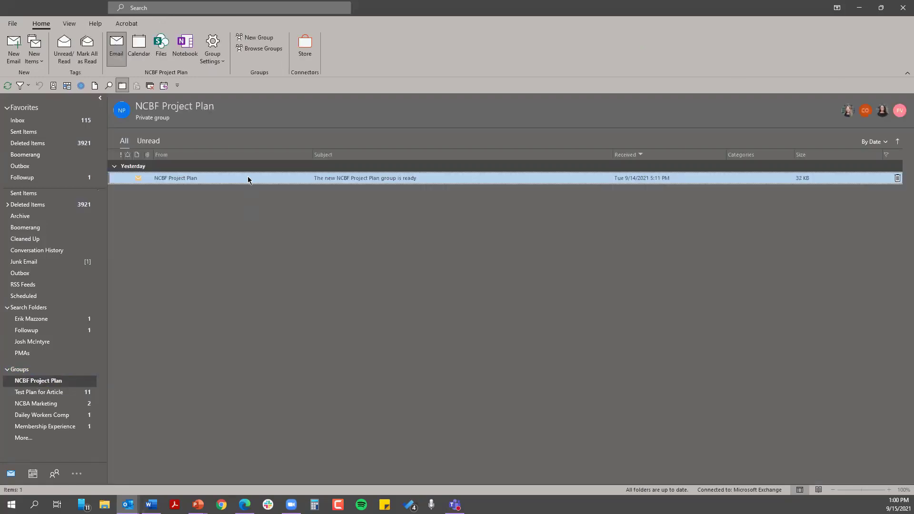
# Open the NCBF Project Plan welcome message and view a reply draft to the group, closing both unsent and returning to the inbox.
pyautogui.doubleClick(246, 178)
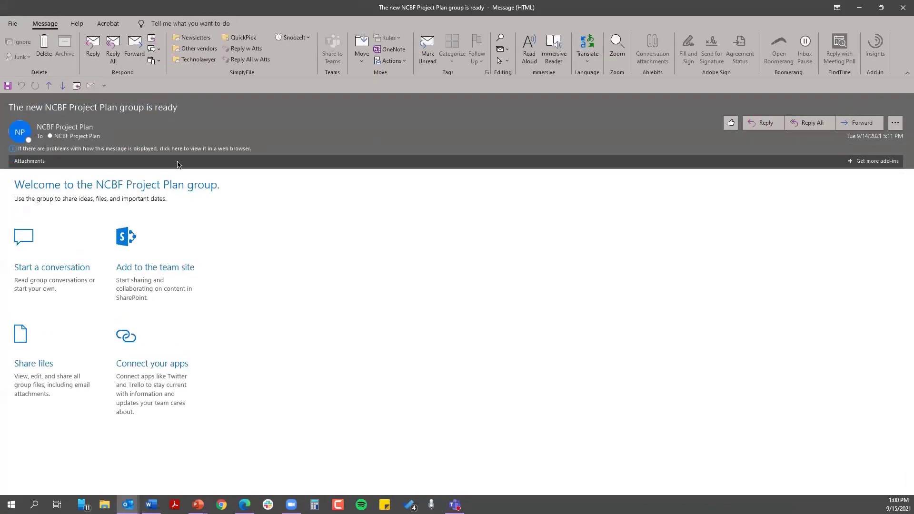
pyautogui.click(94, 47)
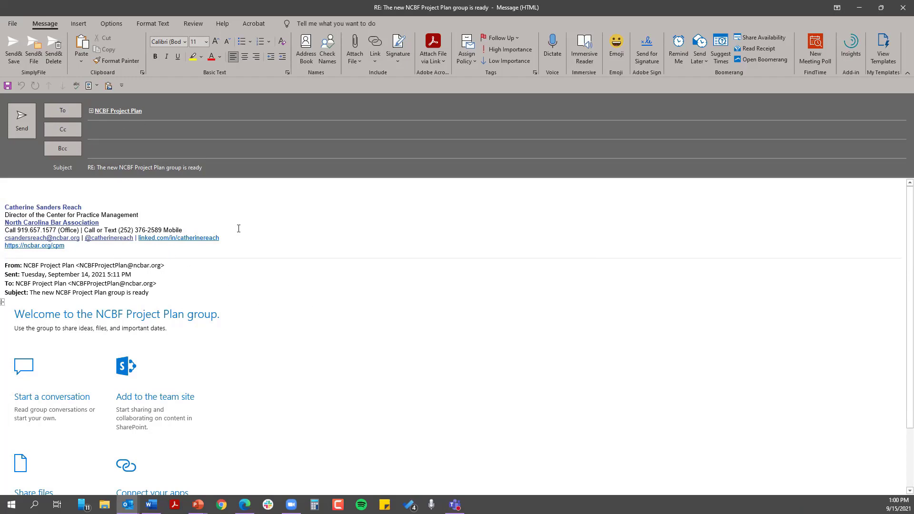
pyautogui.click(898, 7)
pyautogui.click(900, 9)
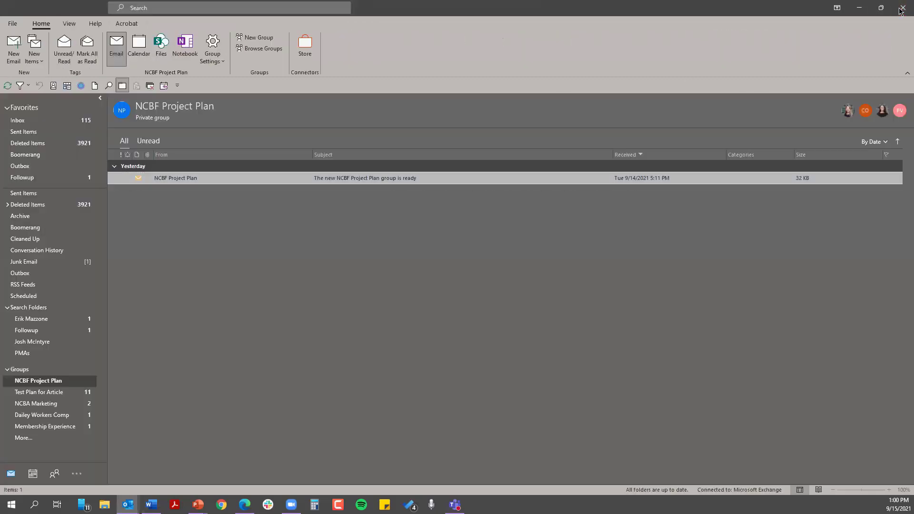
pyautogui.click(21, 122)
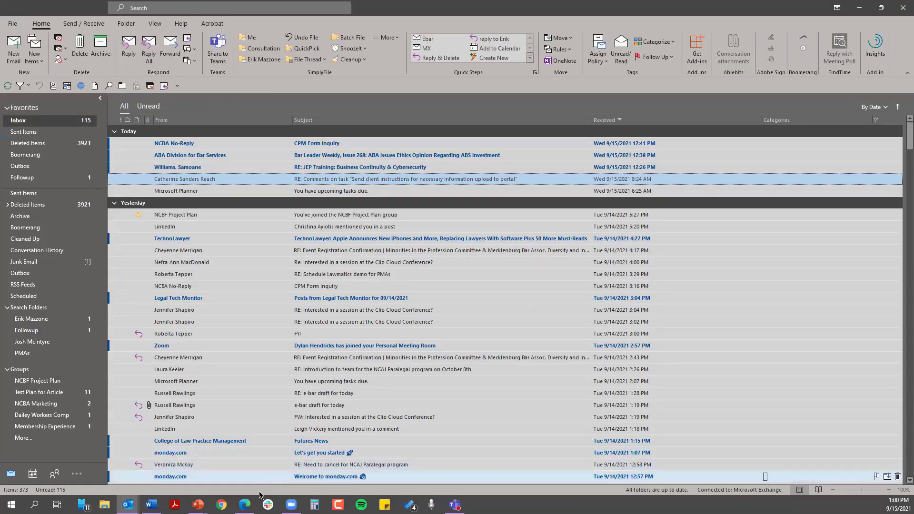
# Return to the Sample Estate Plan in the browser, and switch to the running PowerPoint slide show of the MS Planner presentation.
pyautogui.click(244, 505)
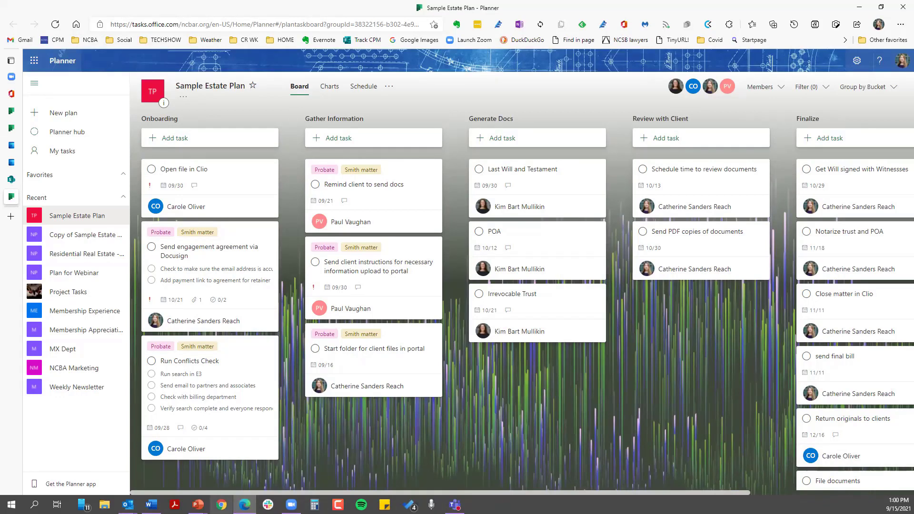
pyautogui.moveTo(198, 505)
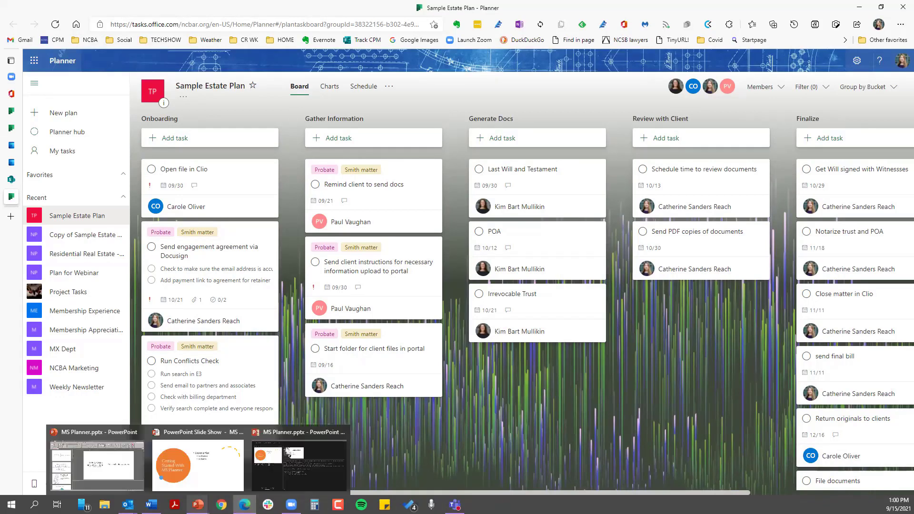
pyautogui.click(203, 478)
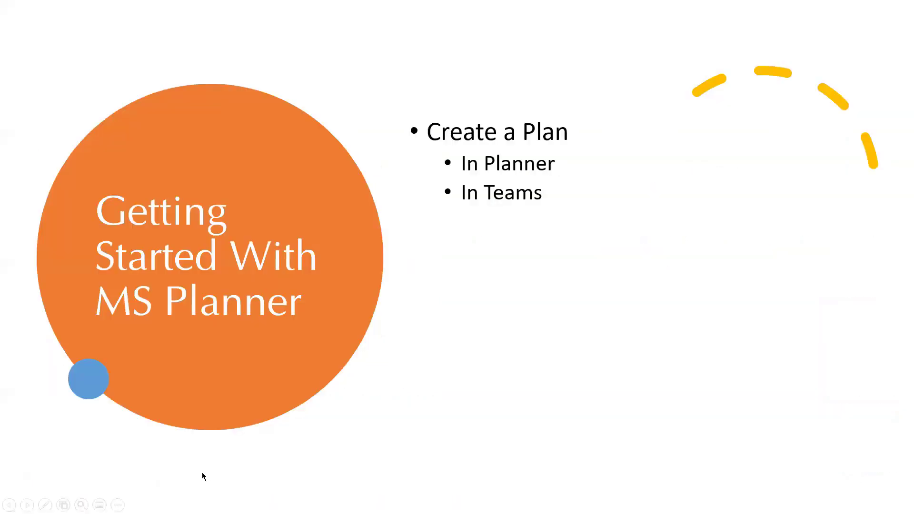